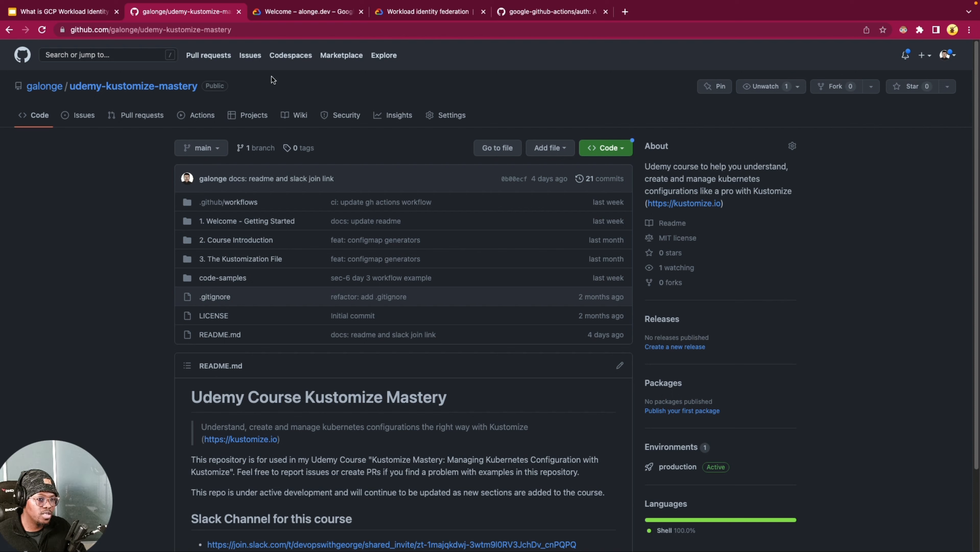
# Step: Switch to the Google Cloud console and create a new project named workload-identity-test
pyautogui.click(320, 11)
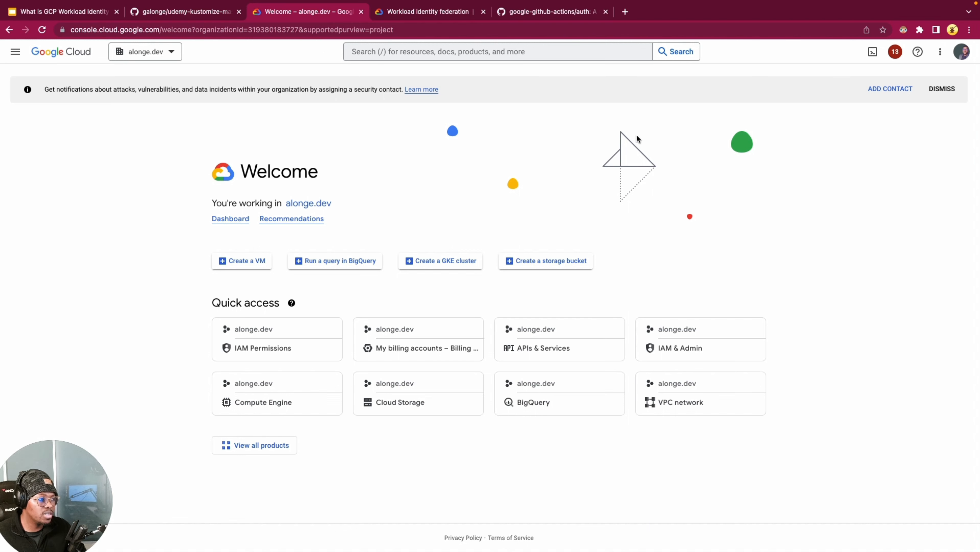
pyautogui.click(167, 57)
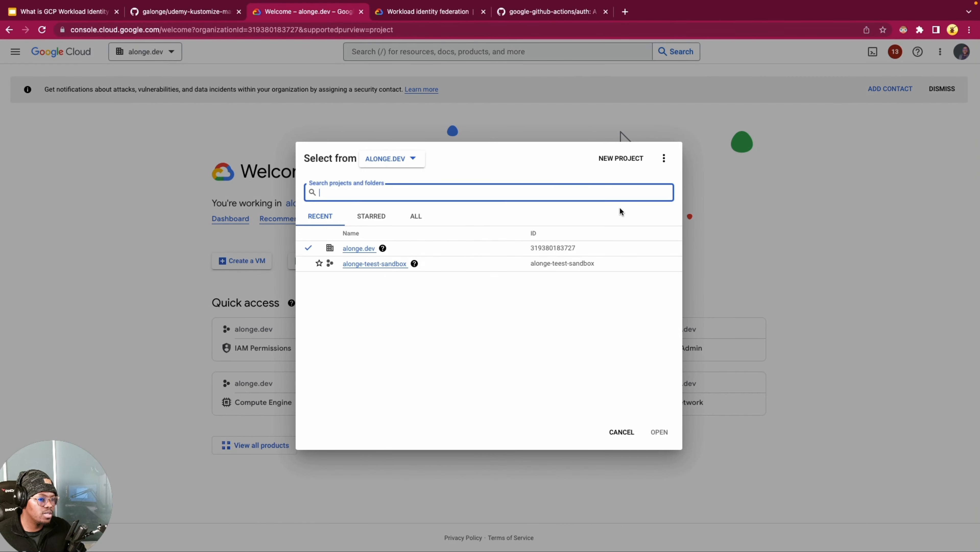
pyautogui.click(623, 161)
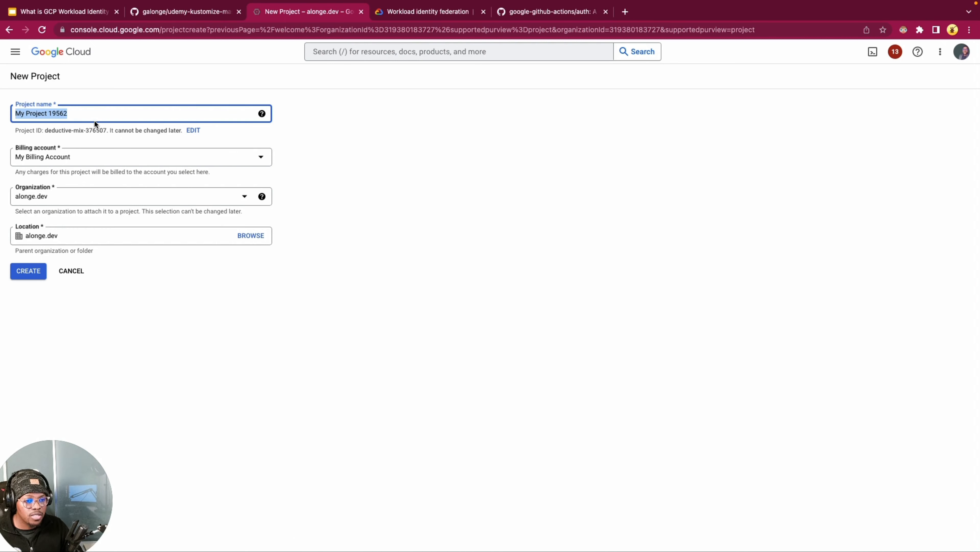
pyautogui.write('workloa')
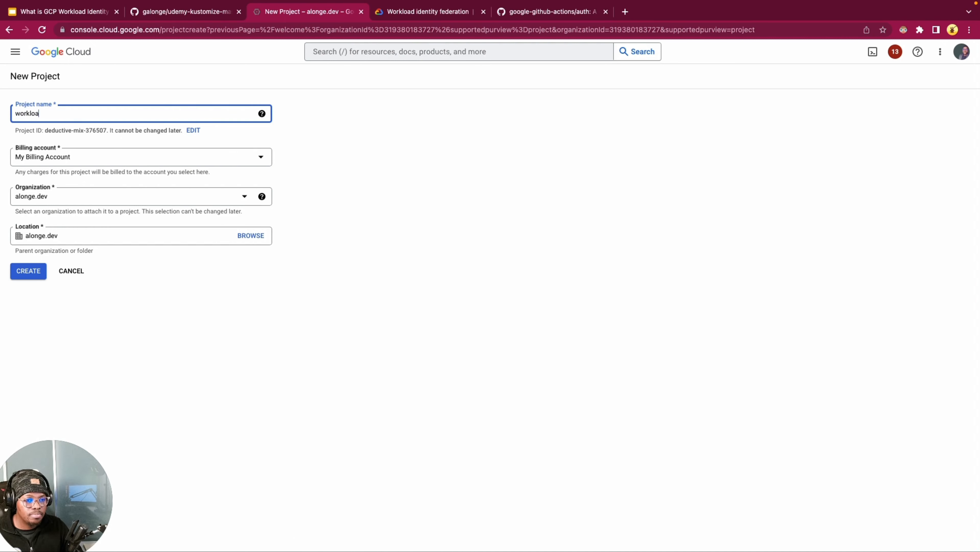
pyautogui.write('d-identity')
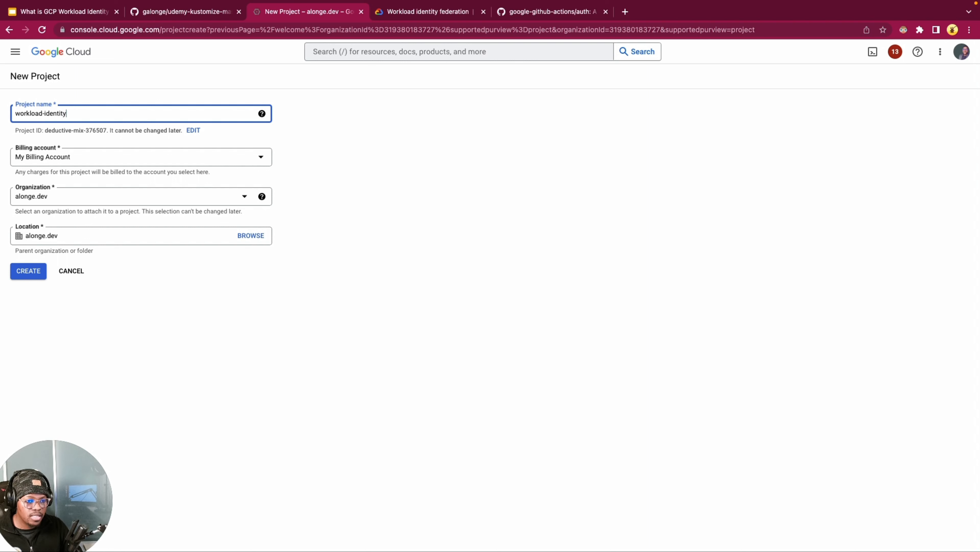
pyautogui.write('-test')
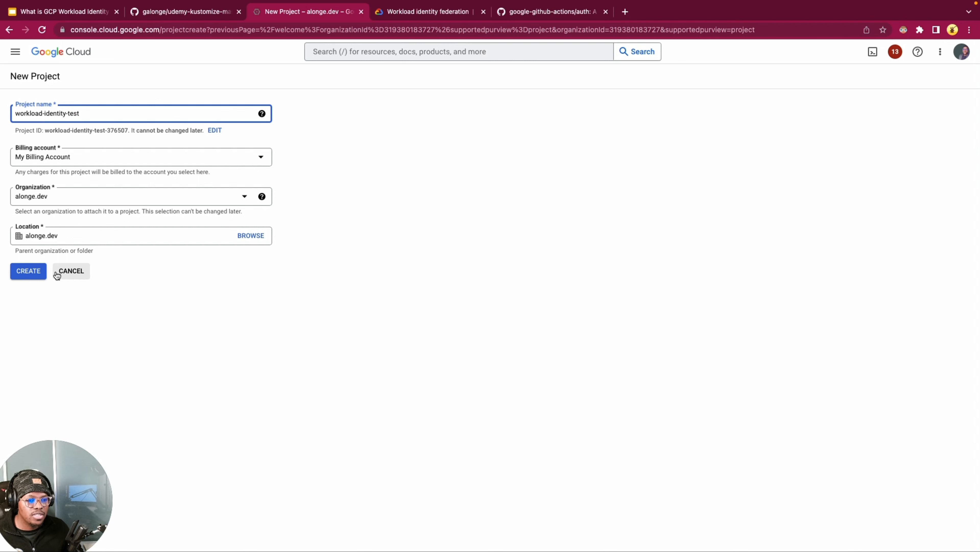
pyautogui.click(37, 273)
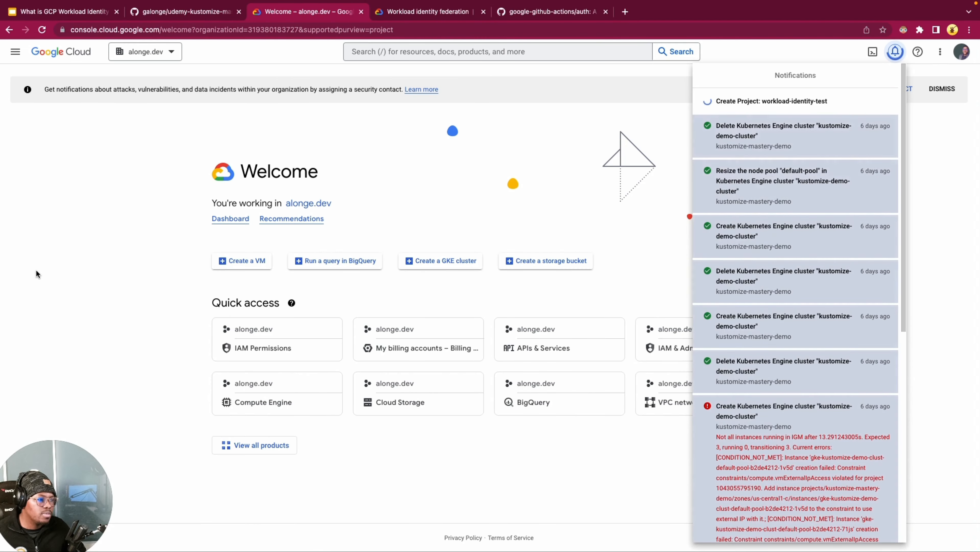
pyautogui.click(894, 53)
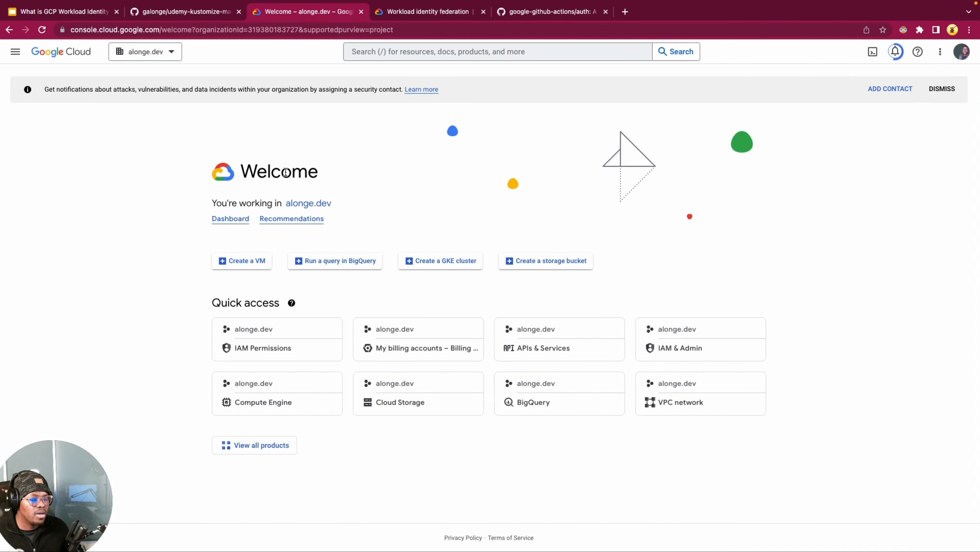
pyautogui.click(968, 301)
pyautogui.click(819, 209)
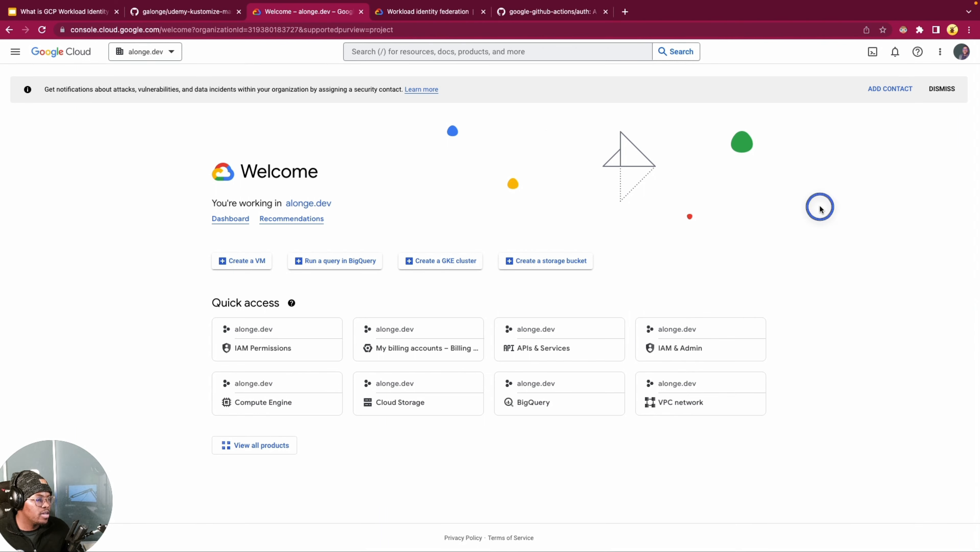
# Step: Make workload-identity-test the active project and open its Workload Identity Federation page under IAM & Admin
pyautogui.click(161, 54)
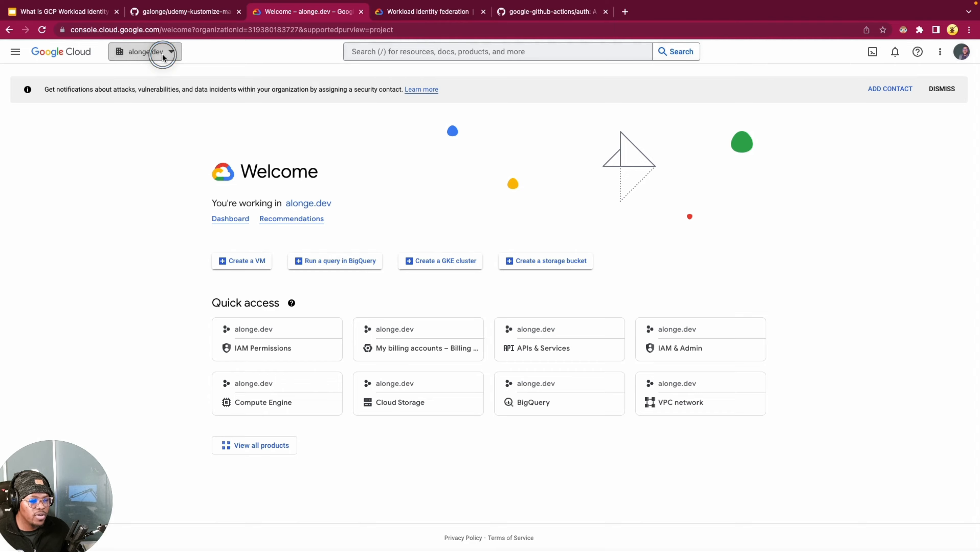
pyautogui.click(387, 249)
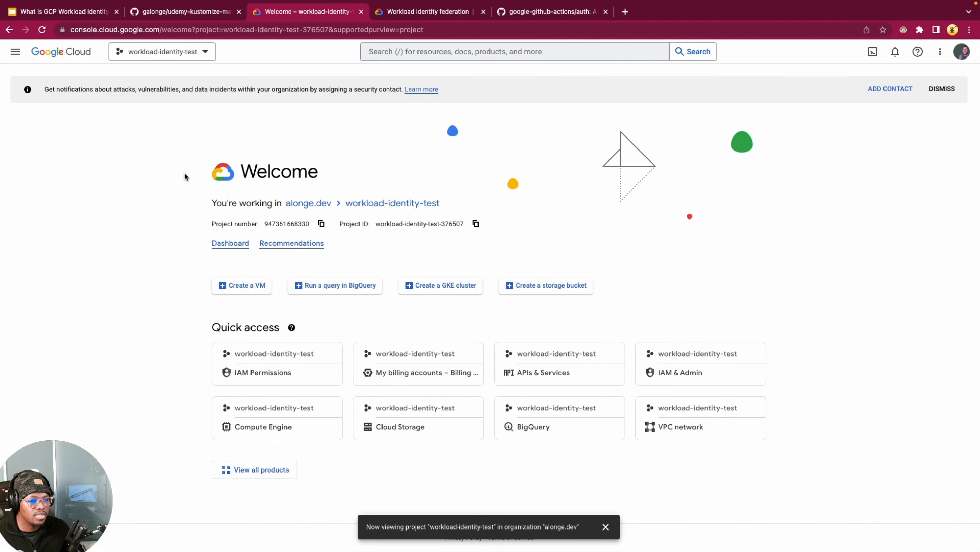
pyautogui.click(18, 54)
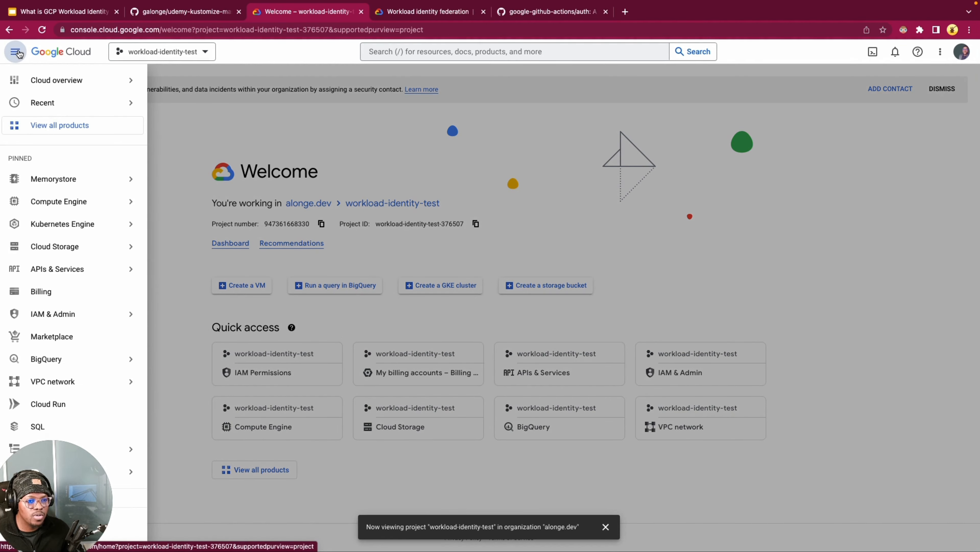
pyautogui.moveTo(87, 315)
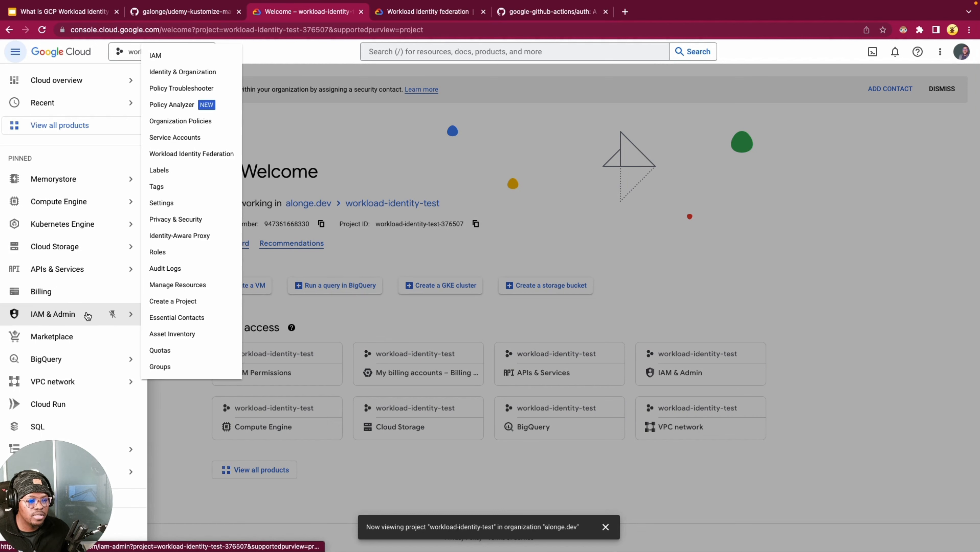
pyautogui.click(205, 155)
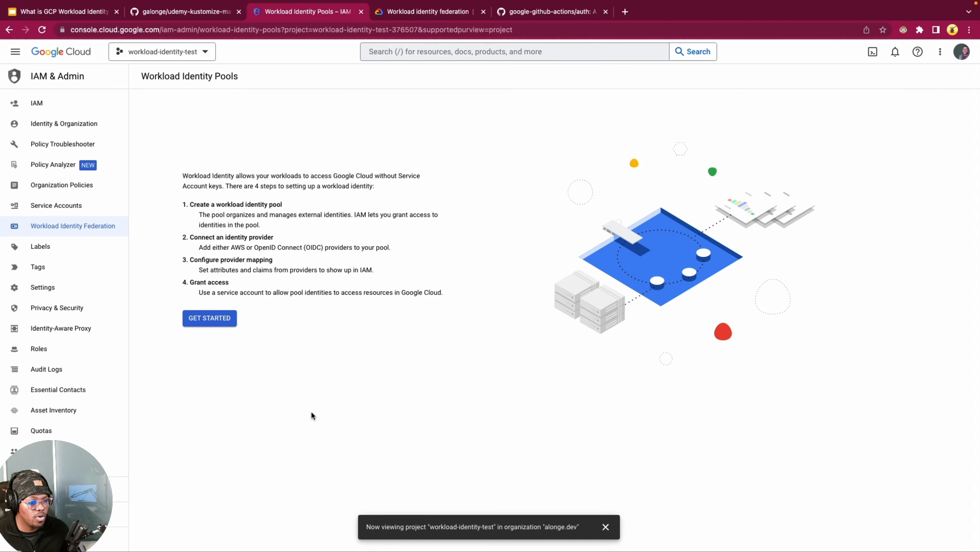
# Step: Set up an enabled identity pool named dev-github-wif-pool with the description "Dev environment github workload identify pool", and proceed to the provider settings
pyautogui.click(220, 319)
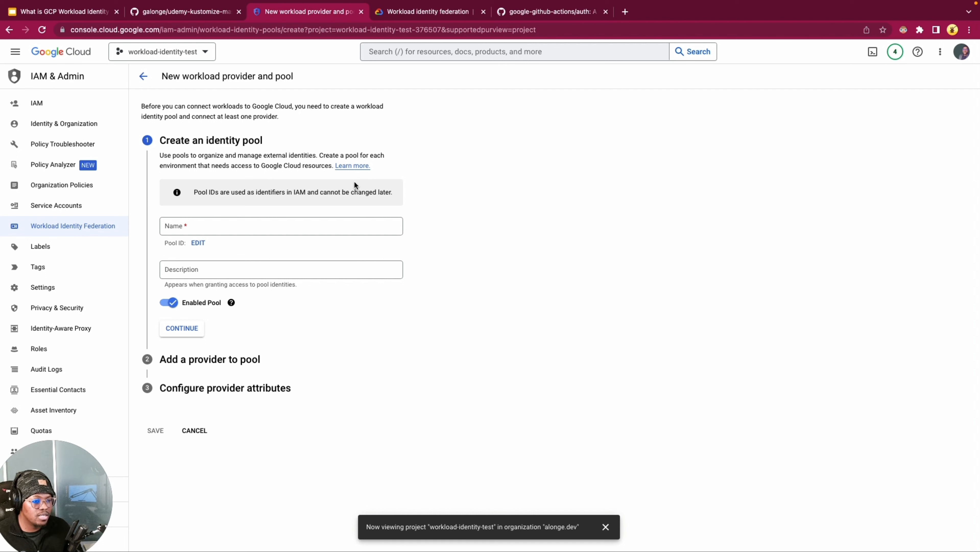
pyautogui.moveTo(220, 140); pyautogui.dragTo(314, 139)
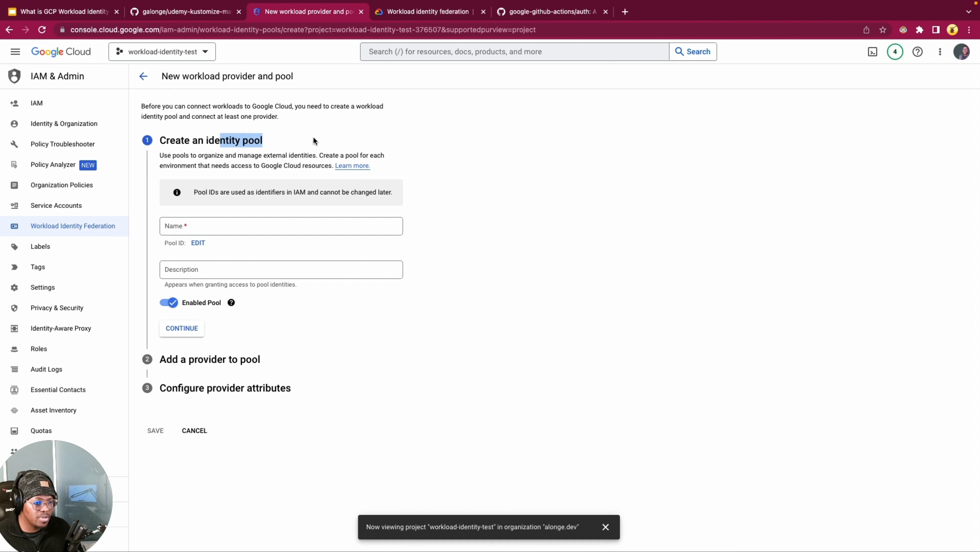
pyautogui.click(313, 139)
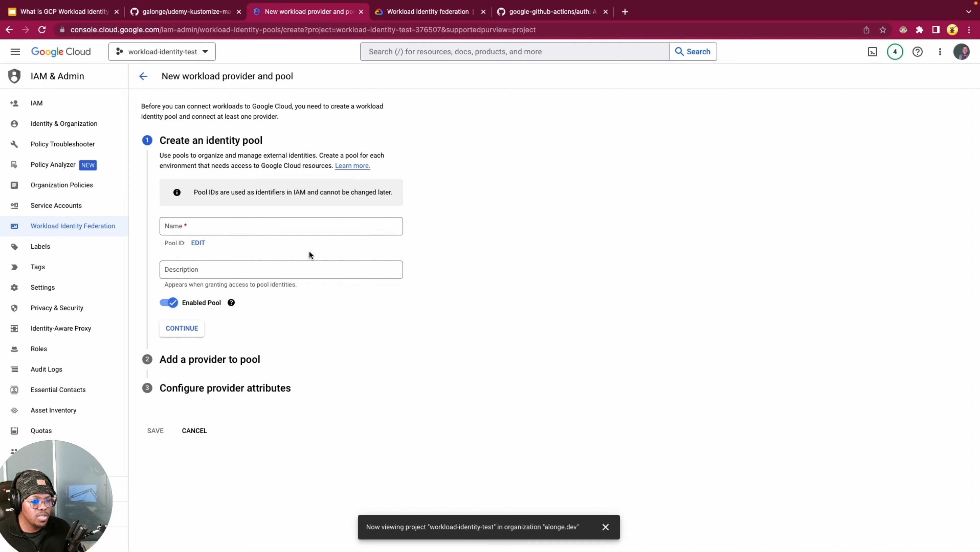
pyautogui.click(271, 225)
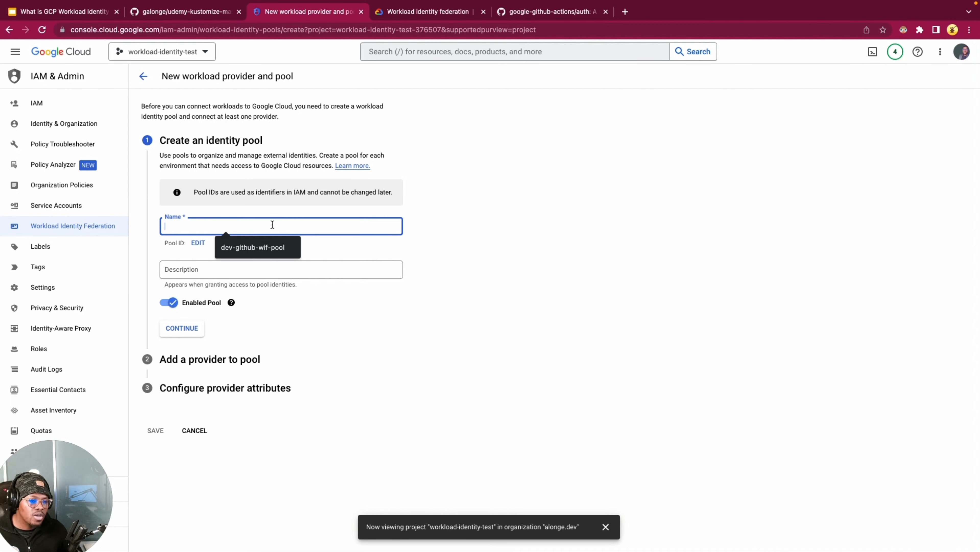
pyautogui.click(249, 249)
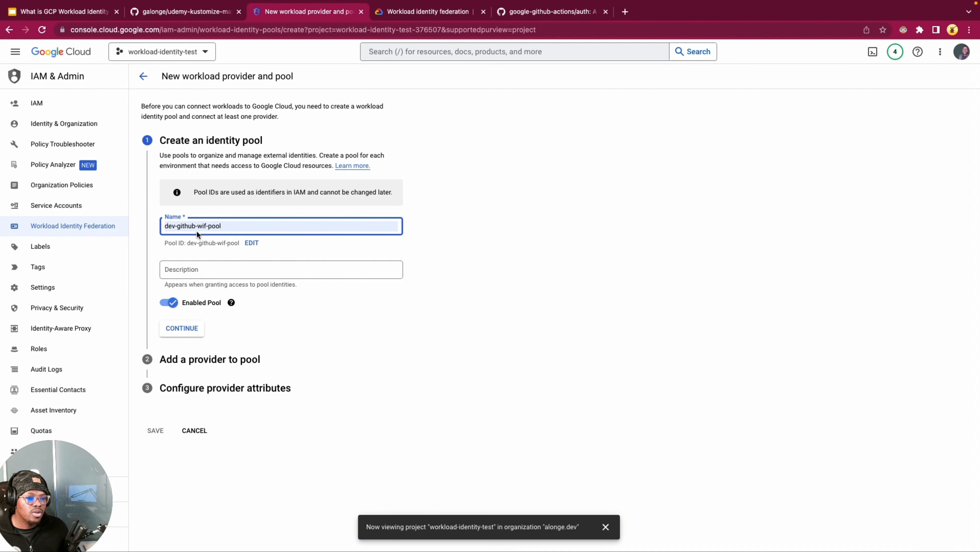
pyautogui.click(617, 238)
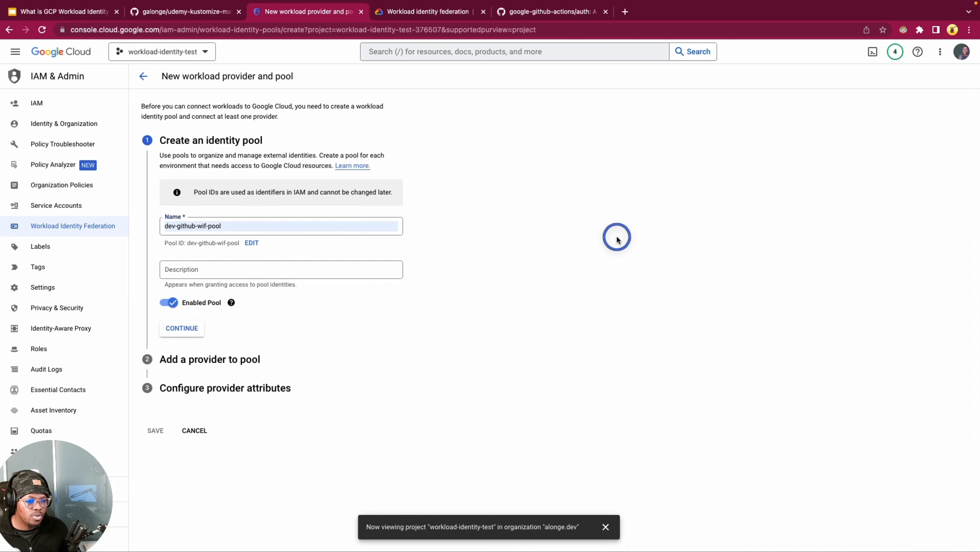
pyautogui.click(294, 271)
pyautogui.click(294, 291)
pyautogui.click(592, 281)
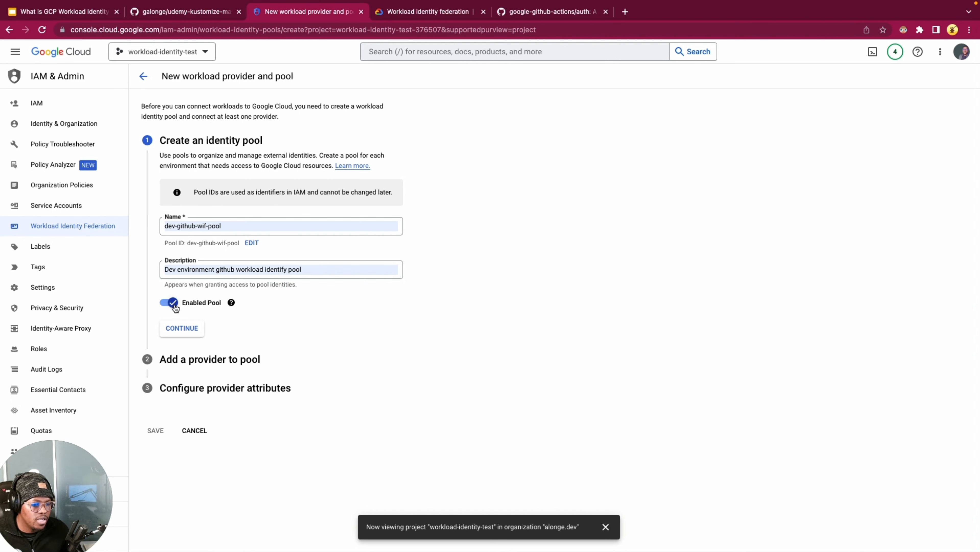
pyautogui.click(182, 328)
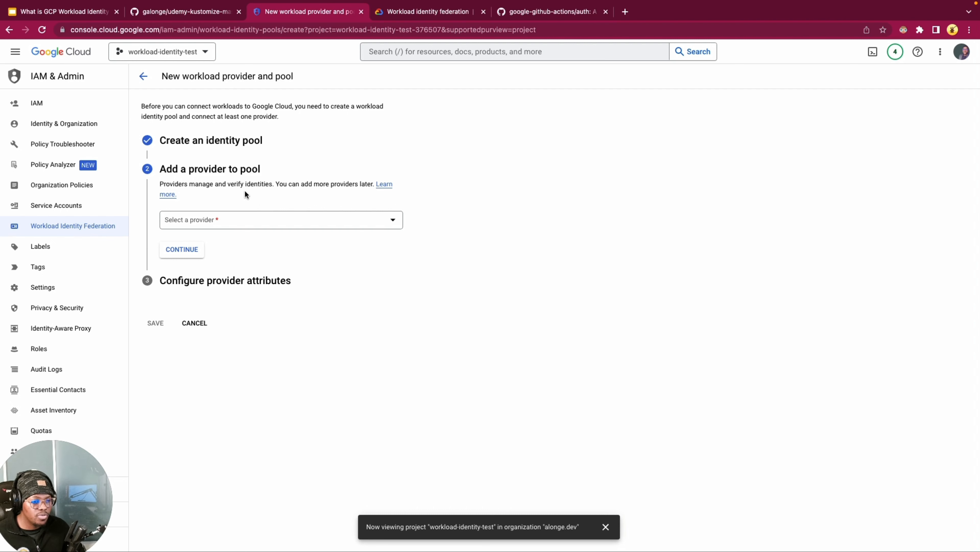
# Step: Choose OpenID Connect (OIDC) as the pool's provider type and name the provider dev-github-wif-pool
pyautogui.click(295, 222)
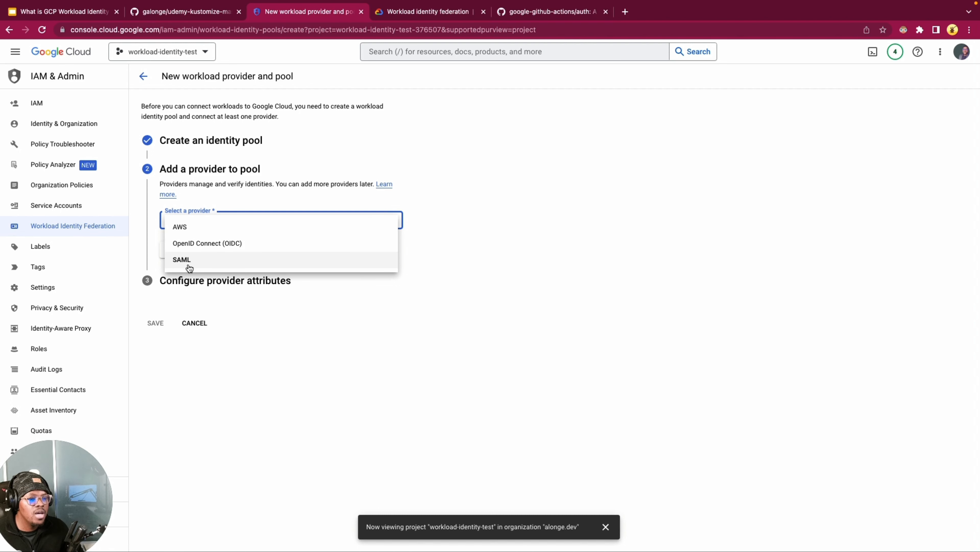
pyautogui.click(209, 244)
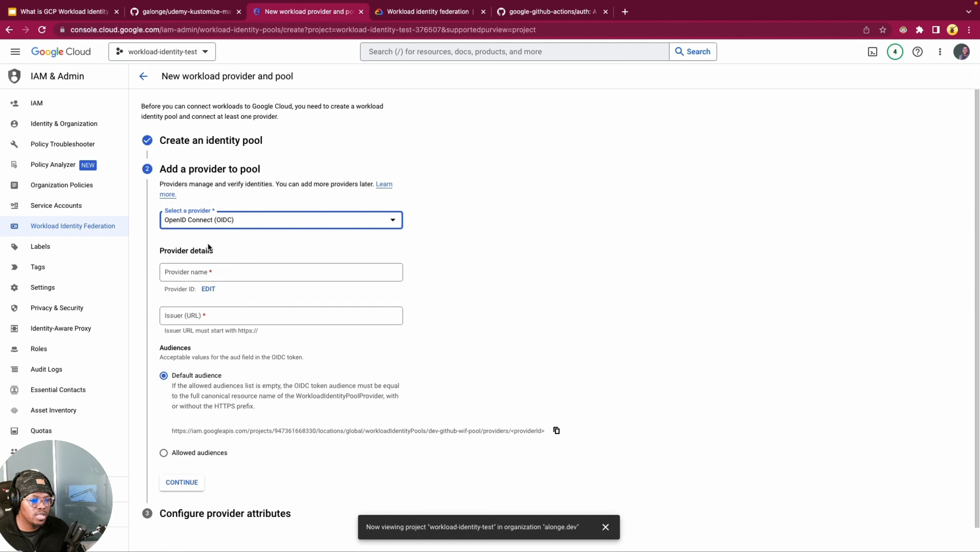
pyautogui.click(558, 236)
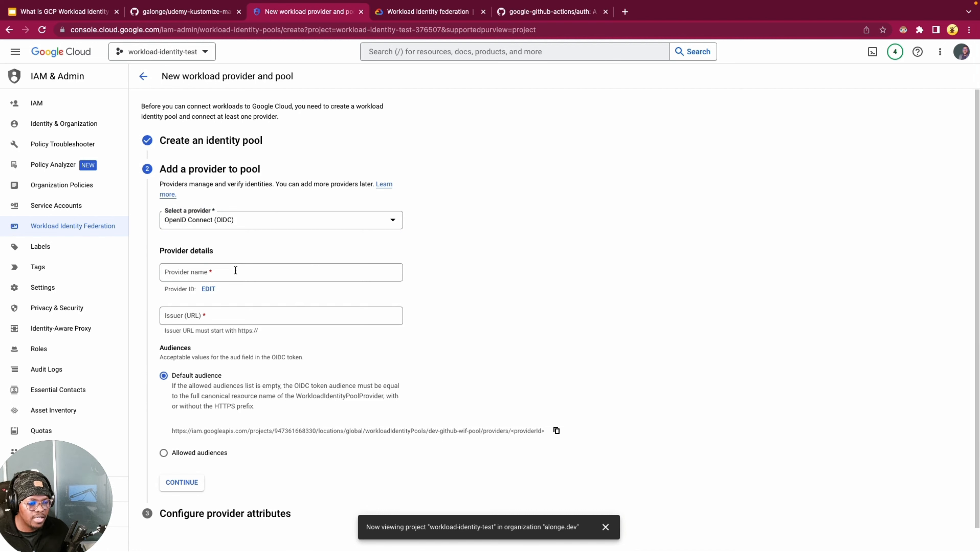
pyautogui.click(272, 272)
pyautogui.click(262, 288)
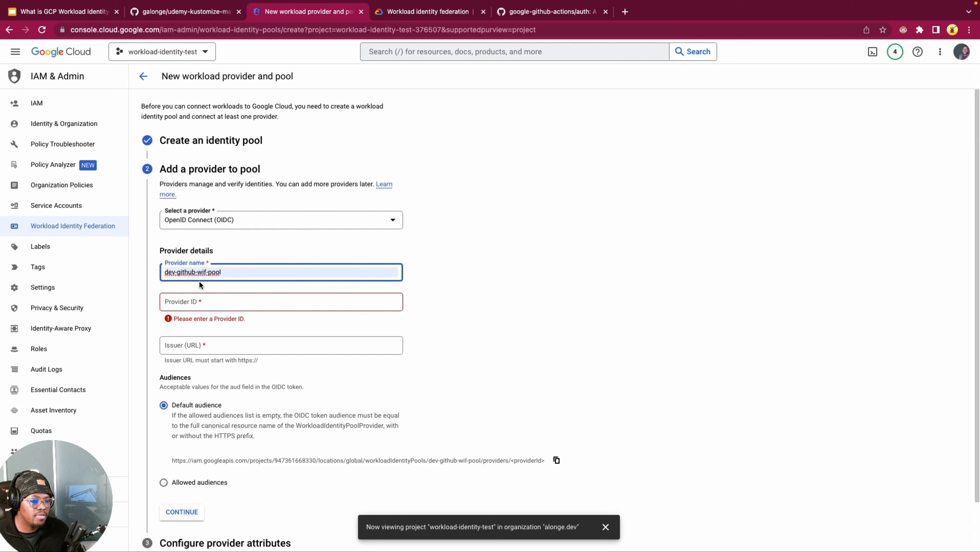
pyautogui.click(433, 286)
# Step: Set the provider ID of the OIDC provider to def-github-wif-pool
pyautogui.click(210, 305)
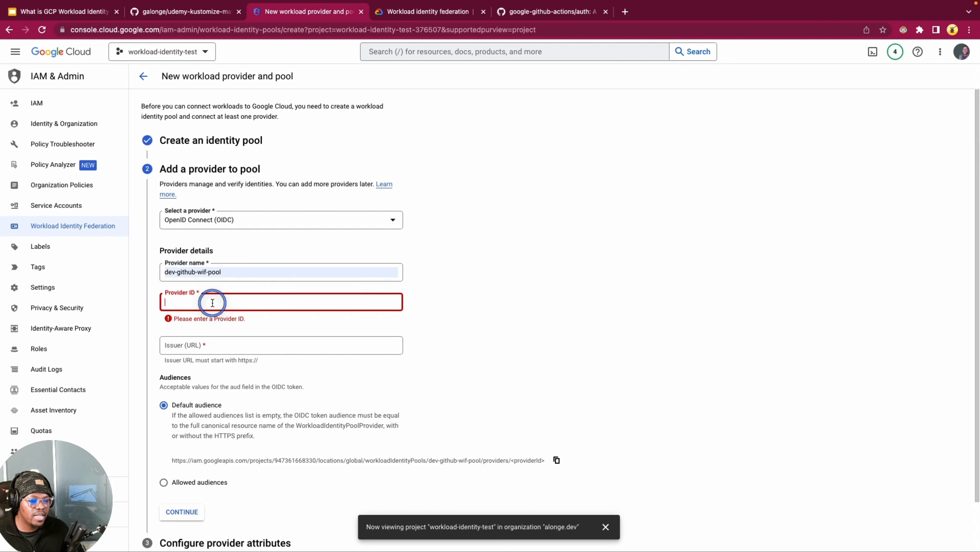
pyautogui.write('def')
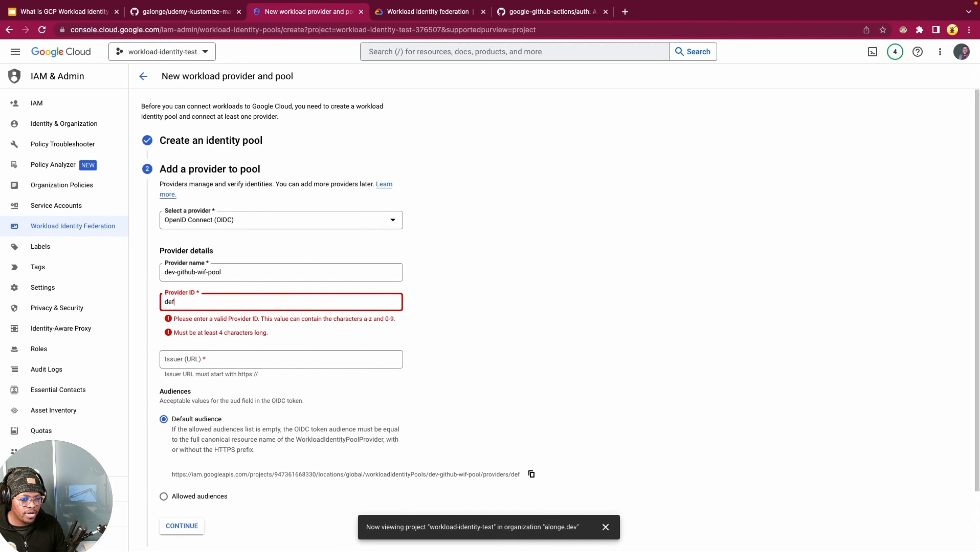
pyautogui.write('-github')
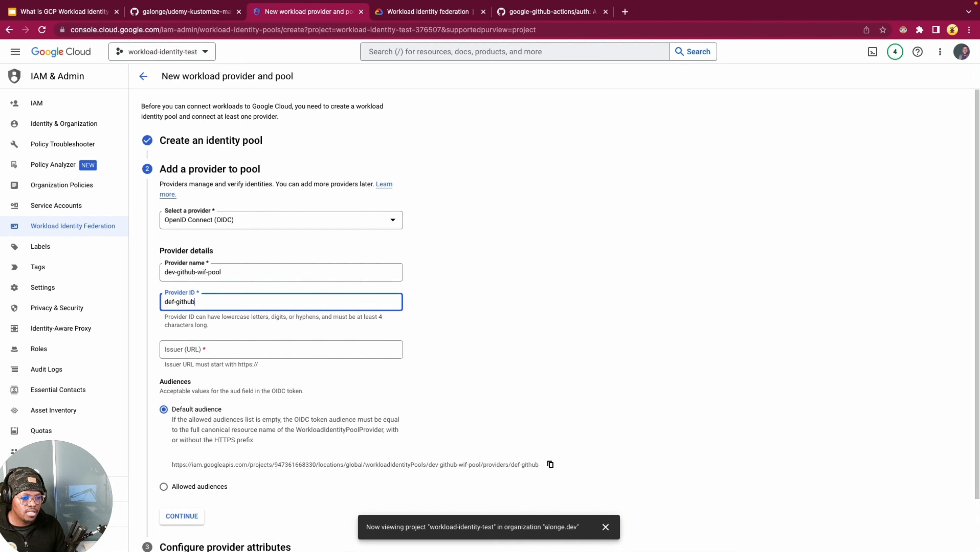
pyautogui.write('-wif-pool')
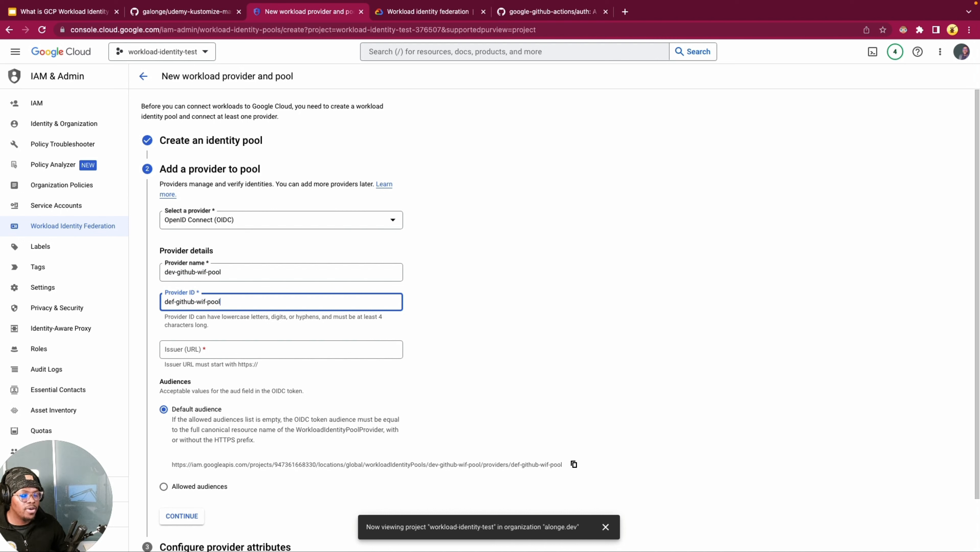
pyautogui.click(330, 319)
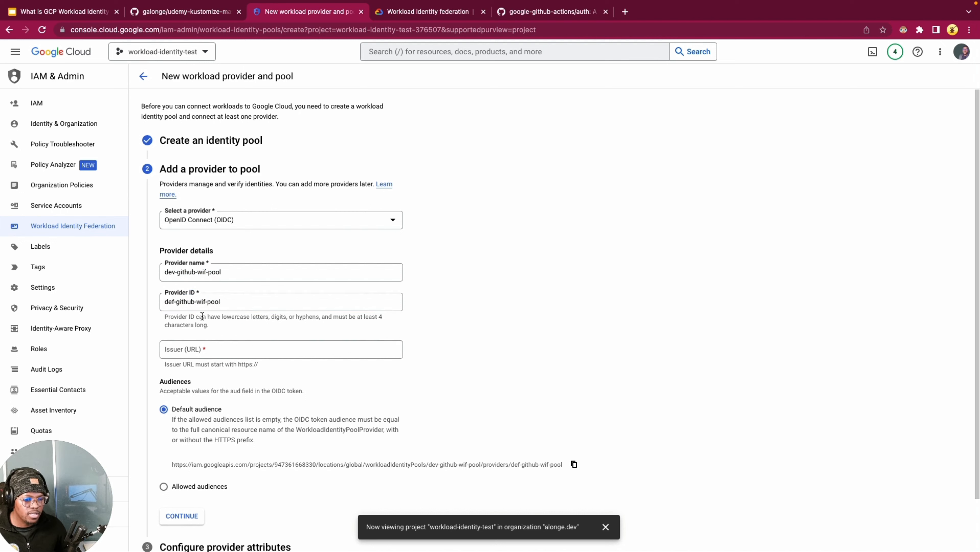
pyautogui.click(202, 349)
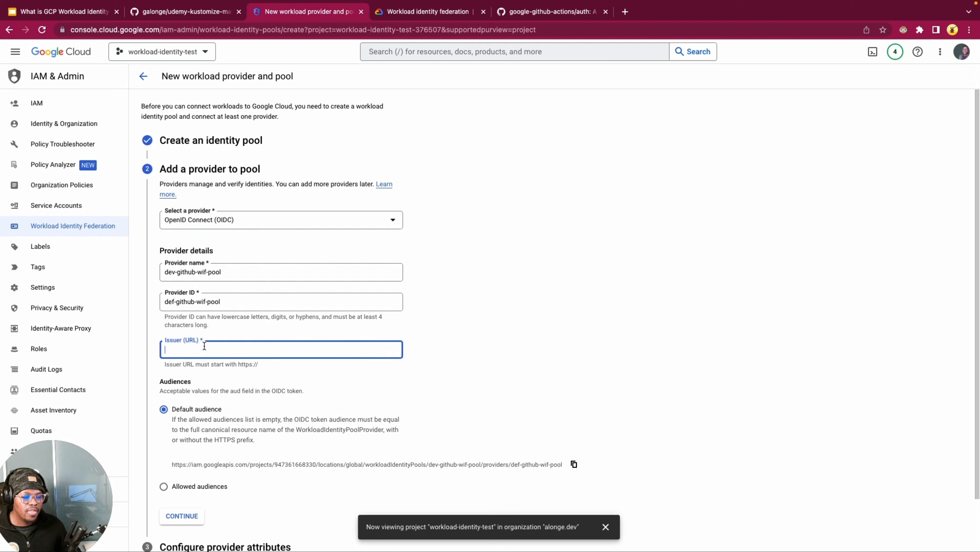
pyautogui.click(547, 329)
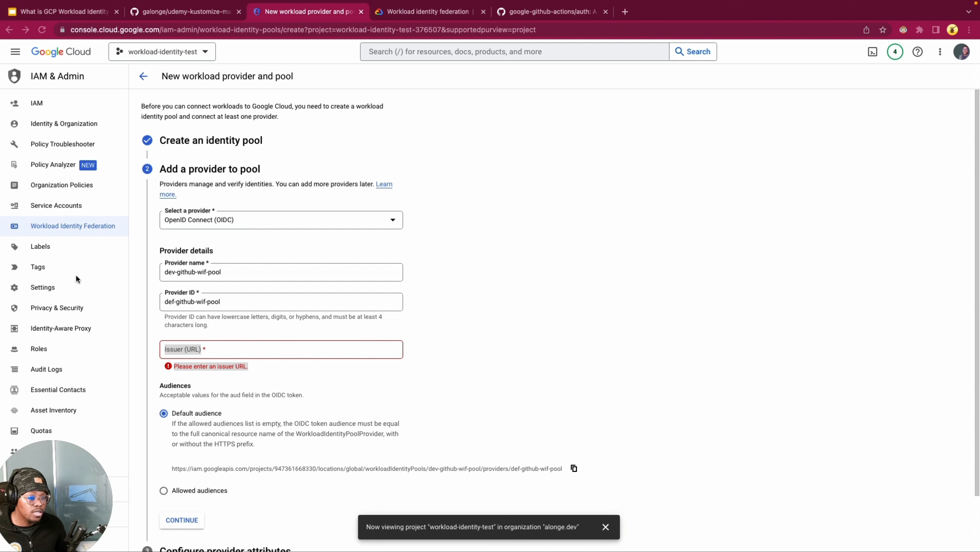
pyautogui.click(471, 320)
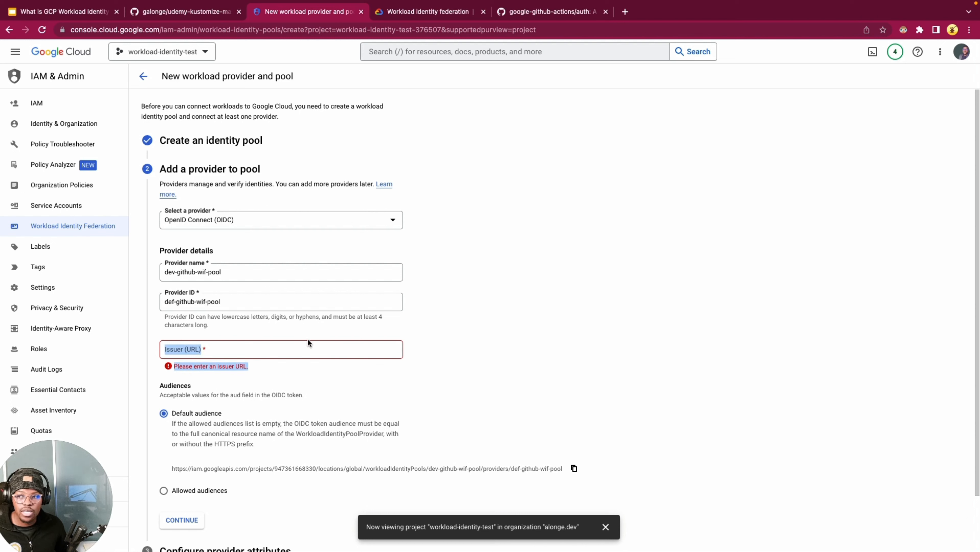
pyautogui.click(325, 341)
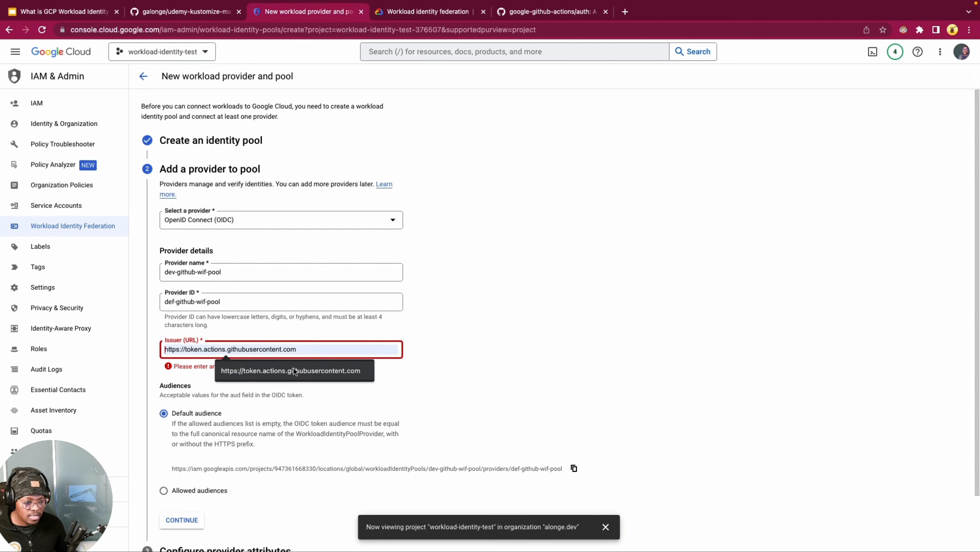
pyautogui.click(399, 369)
pyautogui.click(458, 347)
pyautogui.click(349, 349)
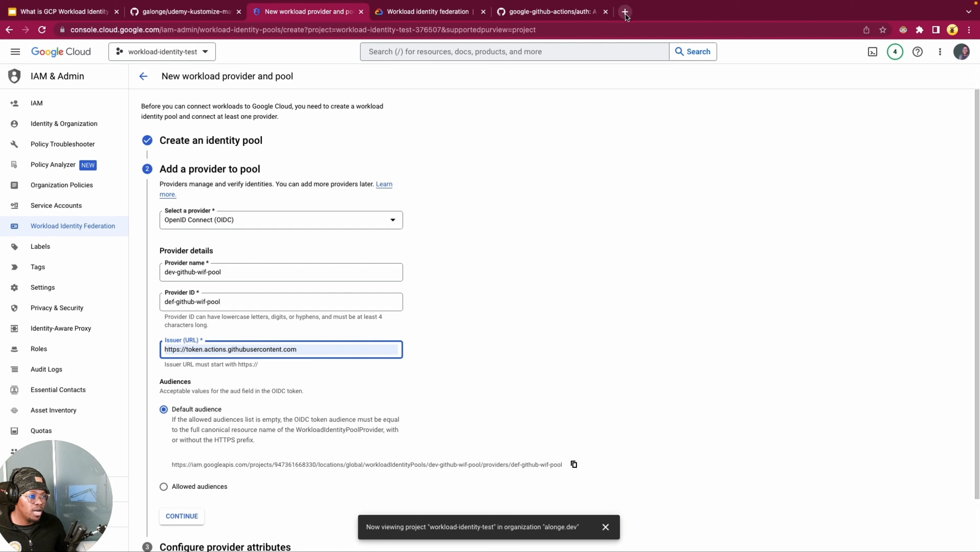
pyautogui.click(439, 352)
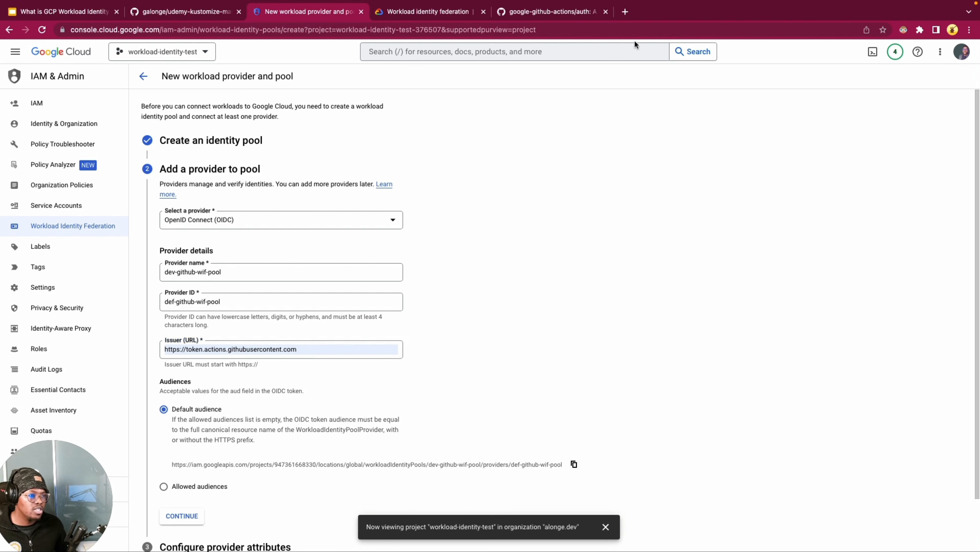
# Step: Open the GitHub Docs article on configuring OpenID Connect in Google Cloud Platform and check the issuer URL it specifies
pyautogui.click(625, 12)
pyautogui.write('https://docs.github.com/en/actions/deployment/security-hardening-your-deployments/configuring-openid-connect-in-google-cloud-platform')
pyautogui.press('Return')
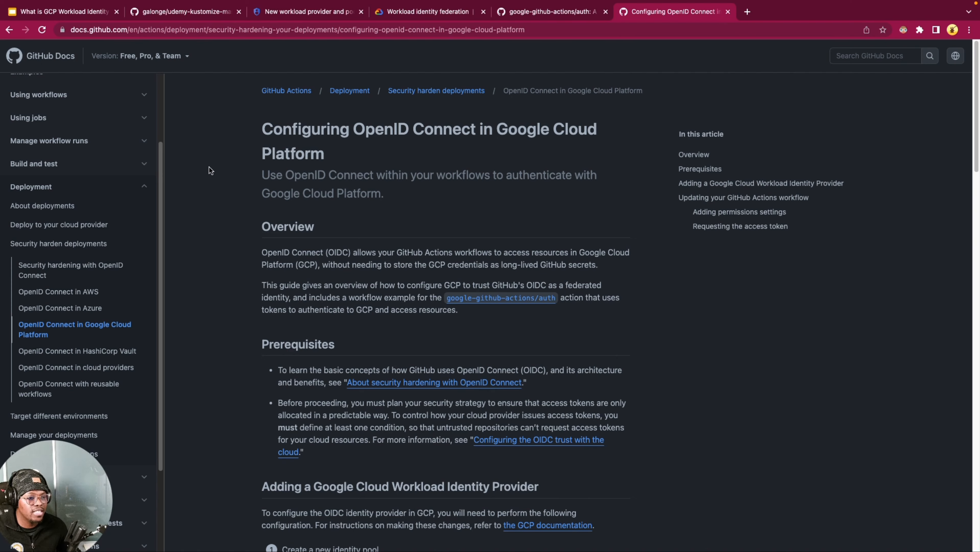
pyautogui.click(208, 155)
pyautogui.scroll(-8, 261, 238)
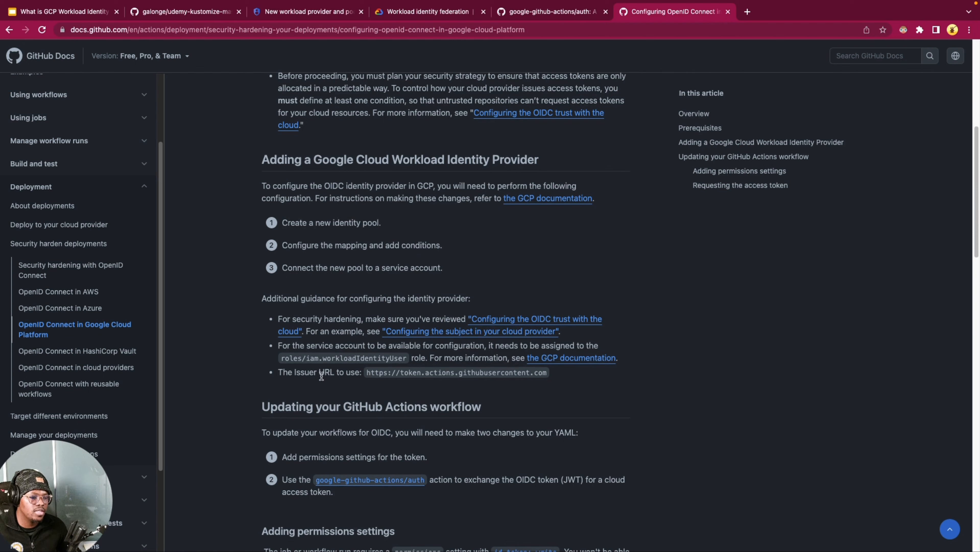
pyautogui.moveTo(322, 375); pyautogui.dragTo(286, 374)
pyautogui.doubleClick(439, 372)
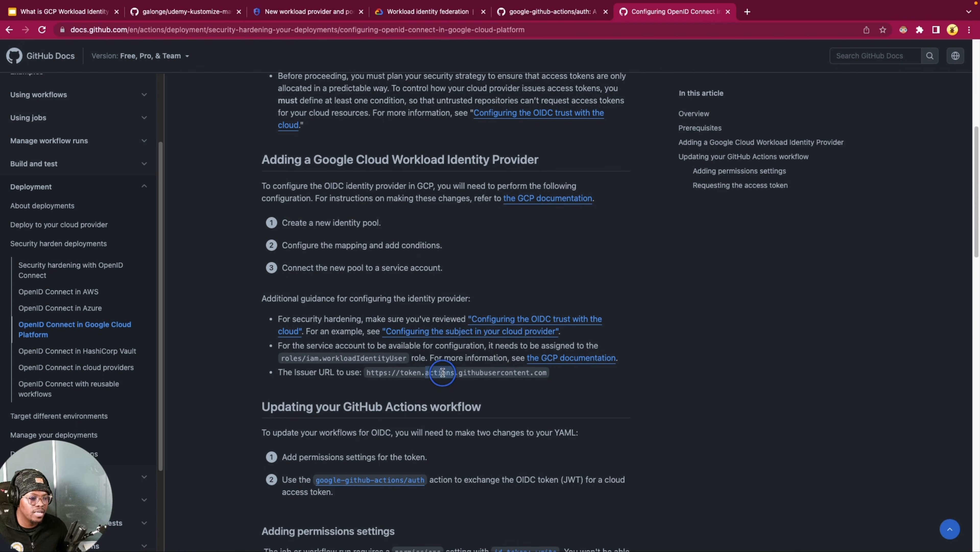
pyautogui.click(620, 384)
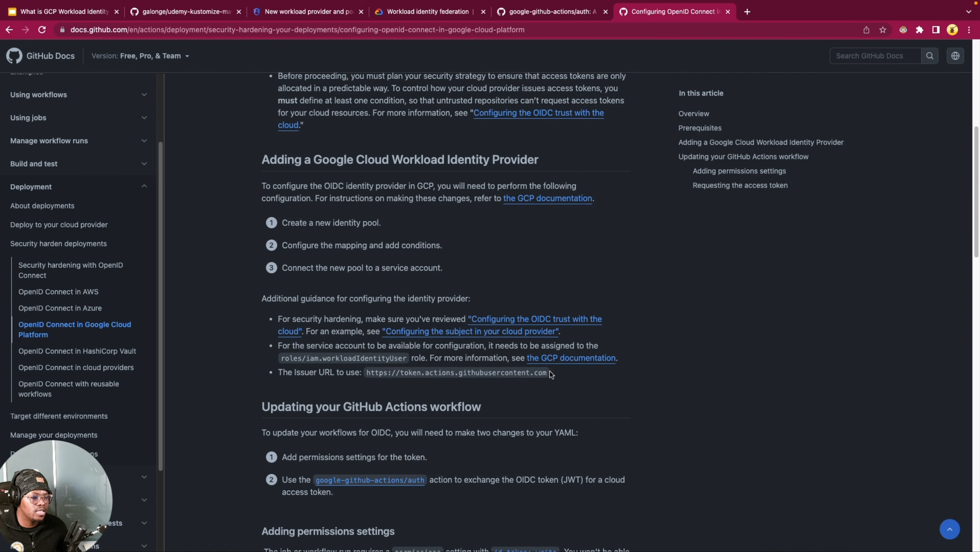
pyautogui.click(435, 391)
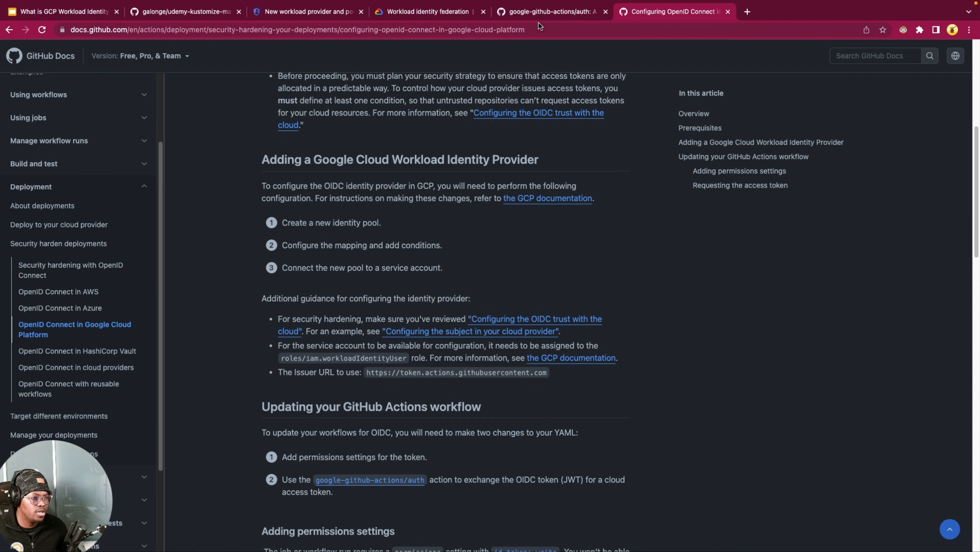
# Step: Return to the new provider form, keep Default audience as the accepted audience, and continue to the provider attributes
pyautogui.click(324, 18)
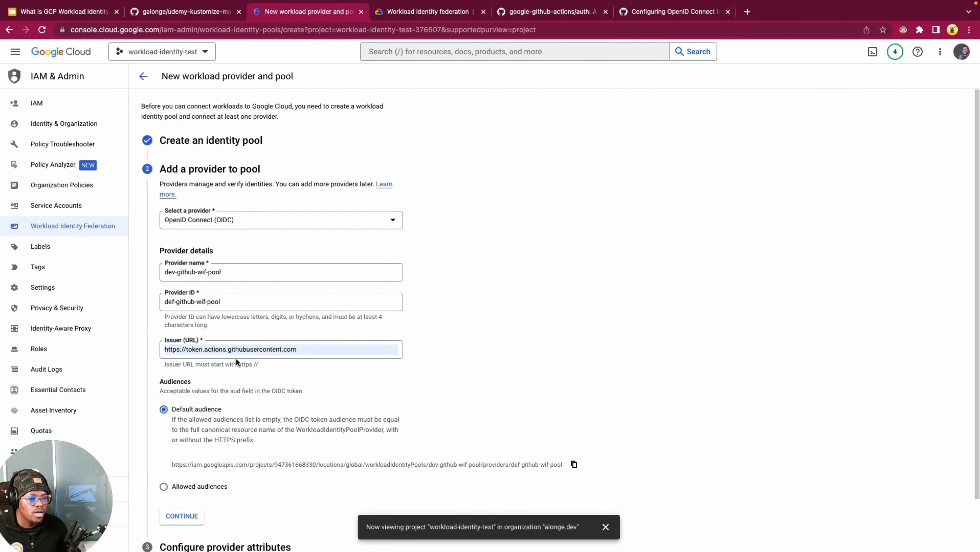
pyautogui.click(327, 350)
pyautogui.click(511, 352)
pyautogui.scroll(-2, 208, 382)
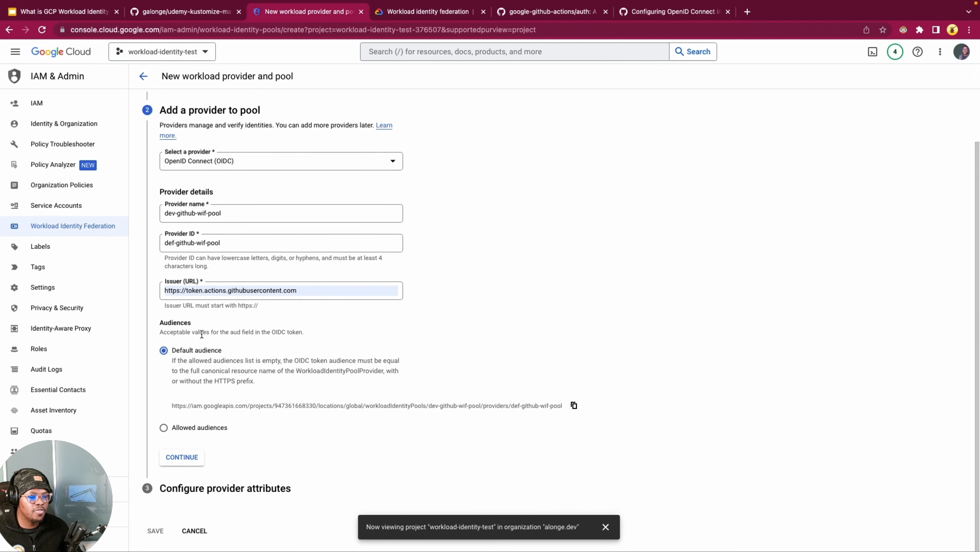
pyautogui.click(199, 351)
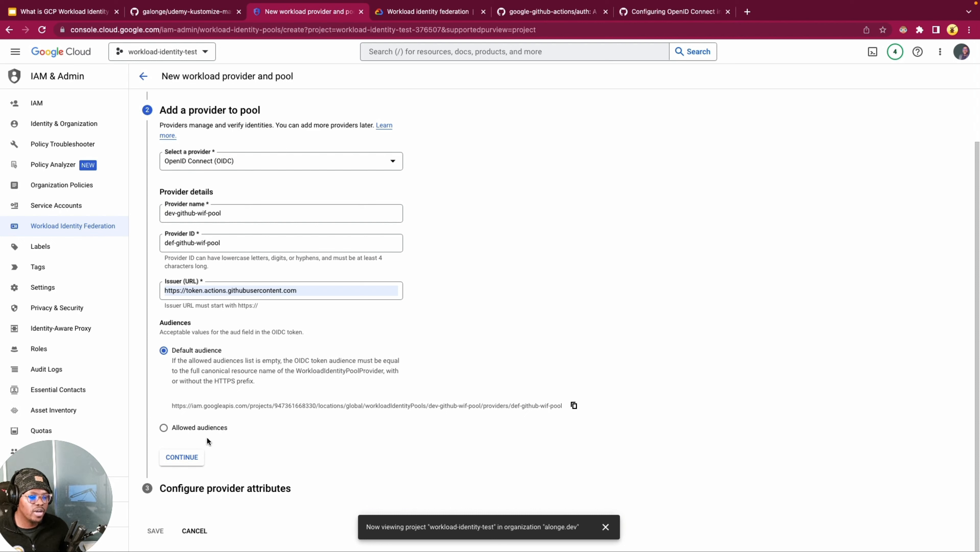
pyautogui.click(208, 429)
pyautogui.click(213, 404)
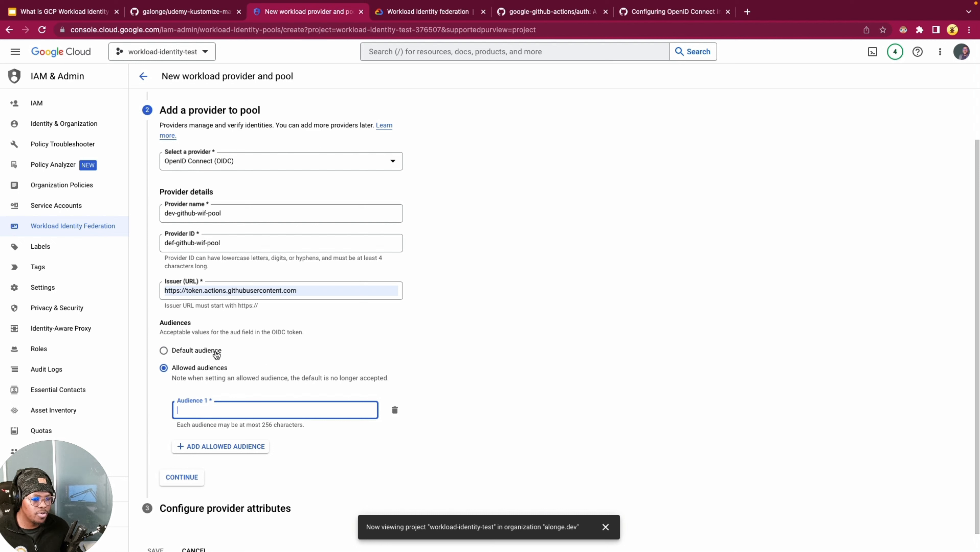
pyautogui.click(200, 352)
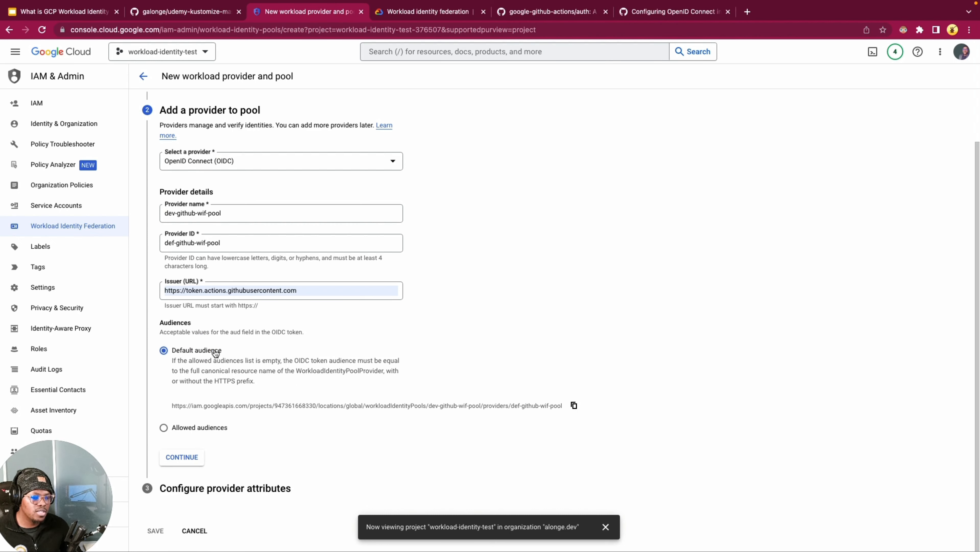
pyautogui.click(197, 459)
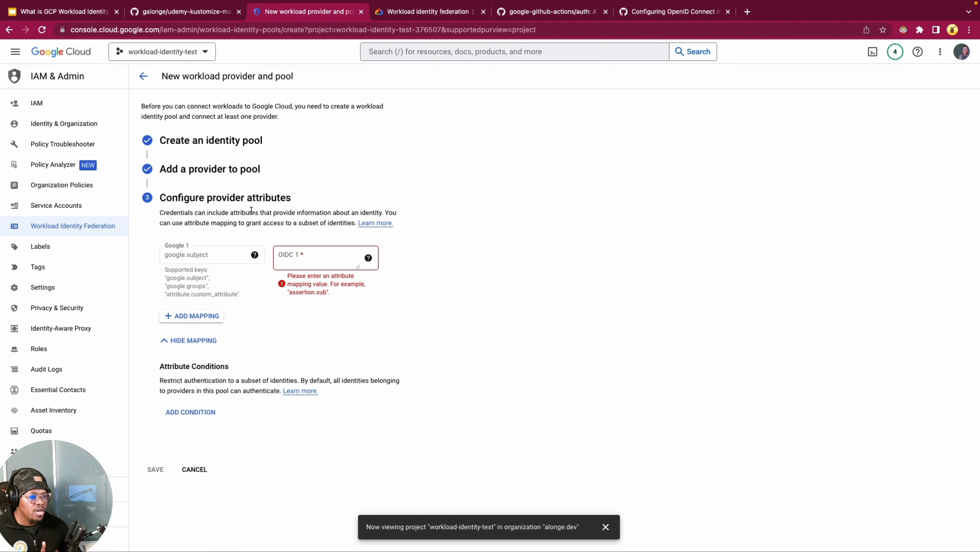
# Step: Map the google.subject attribute to the OIDC value assertion.sub
pyautogui.doubleClick(264, 201)
pyautogui.click(482, 211)
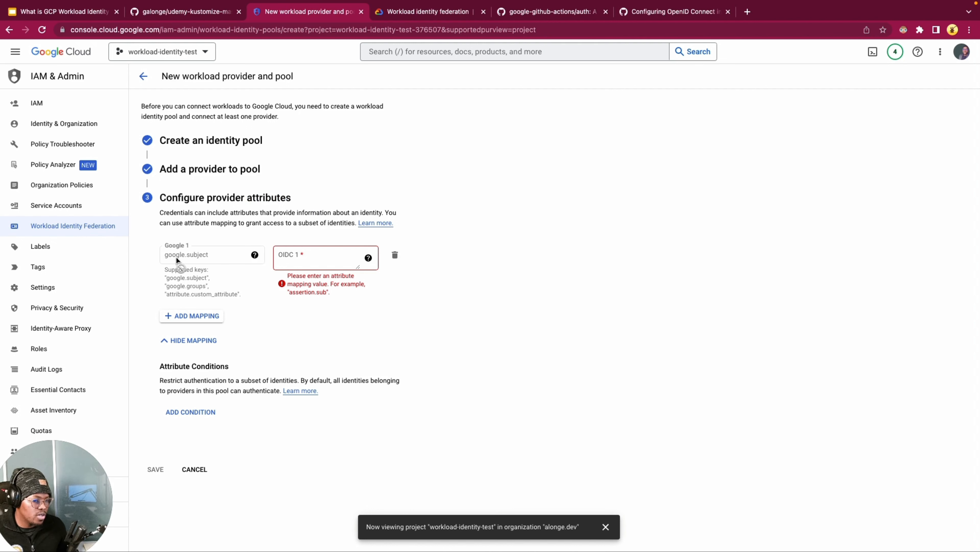
pyautogui.doubleClick(194, 287)
pyautogui.click(171, 300)
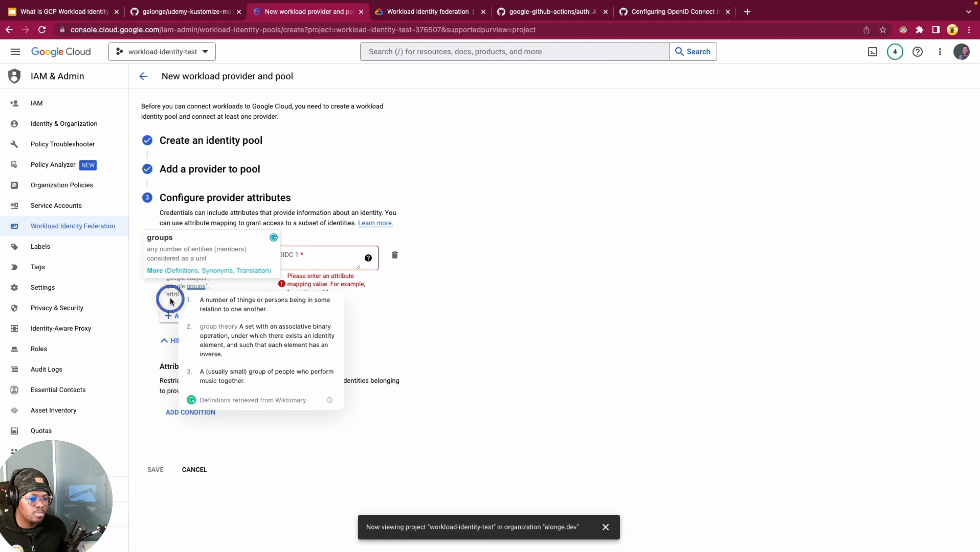
pyautogui.click(299, 263)
pyautogui.write('assertion.sub')
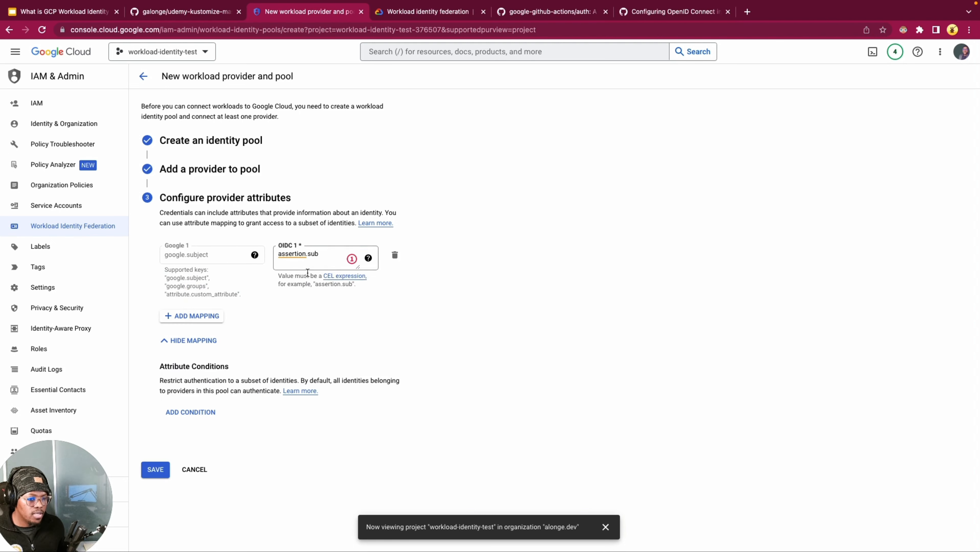
# Step: Examine the first attribute mapping, comparing the google.subject key with its OIDC assertion expression
pyautogui.doubleClick(194, 254)
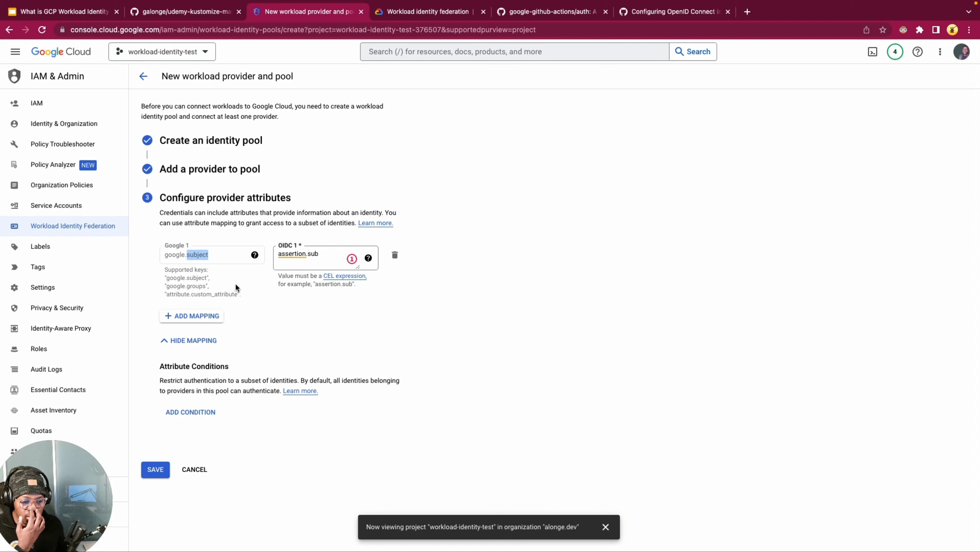
pyautogui.click(224, 275)
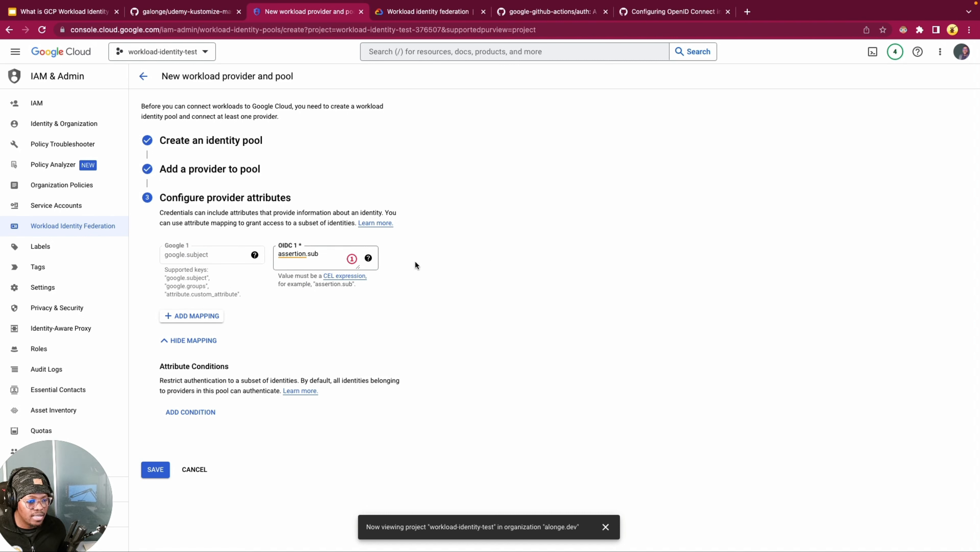
pyautogui.click(207, 274)
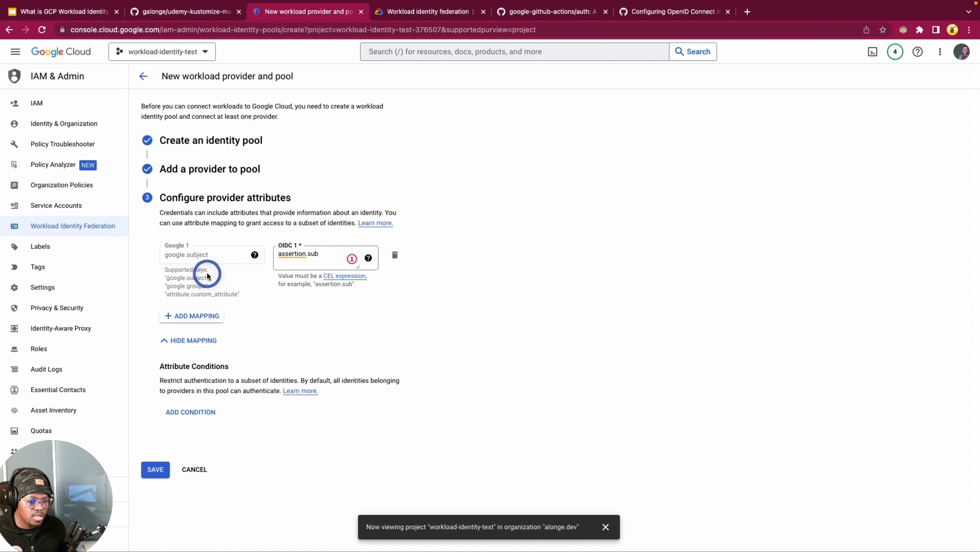
pyautogui.doubleClick(199, 255)
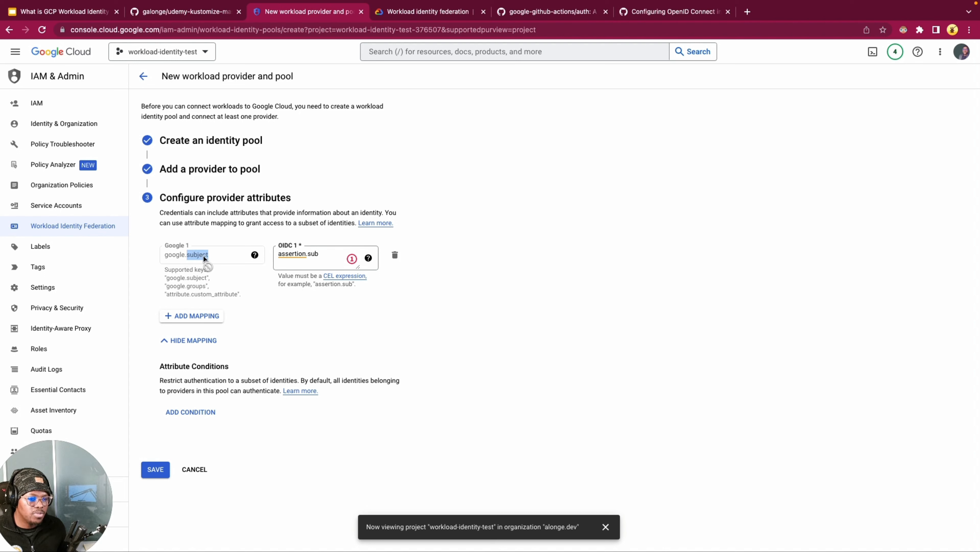
pyautogui.click(318, 255)
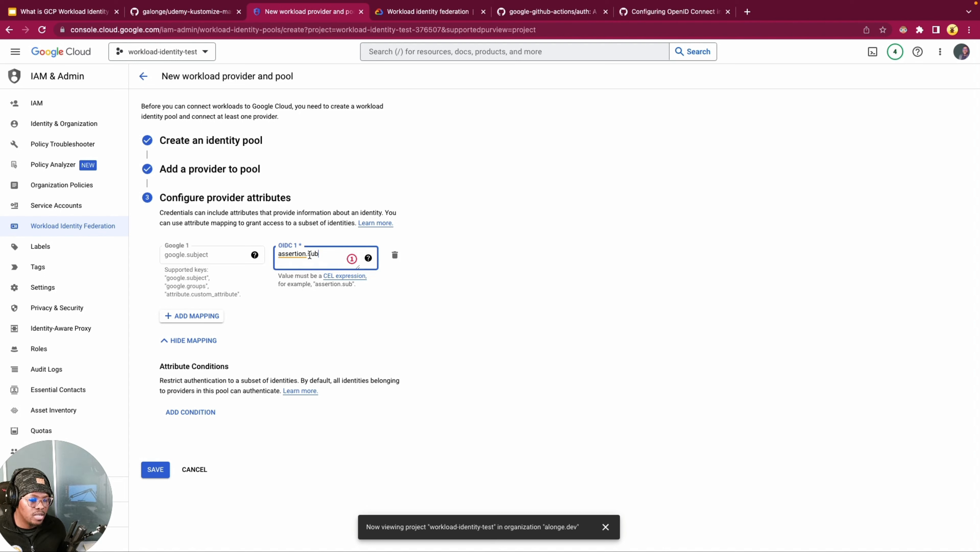
pyautogui.click(297, 256)
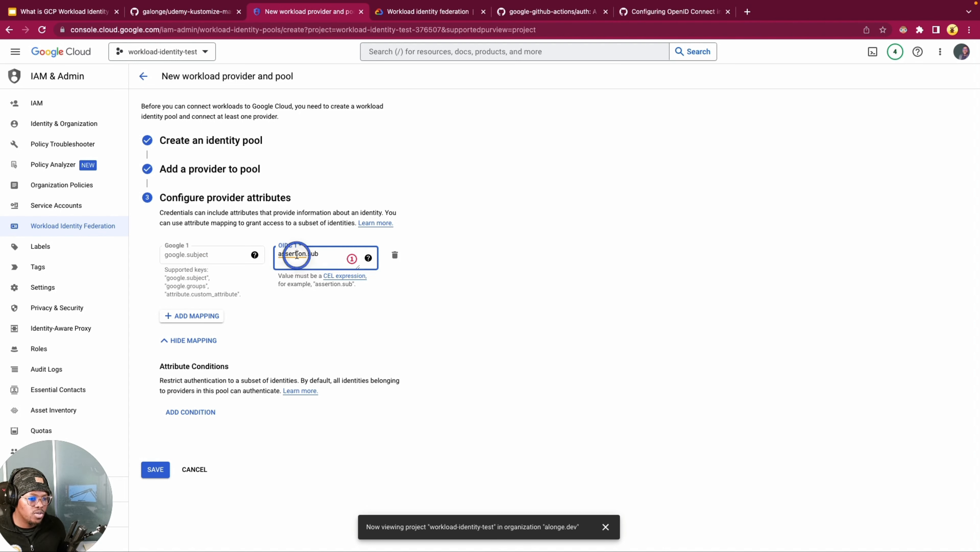
pyautogui.click(321, 254)
pyautogui.click(559, 249)
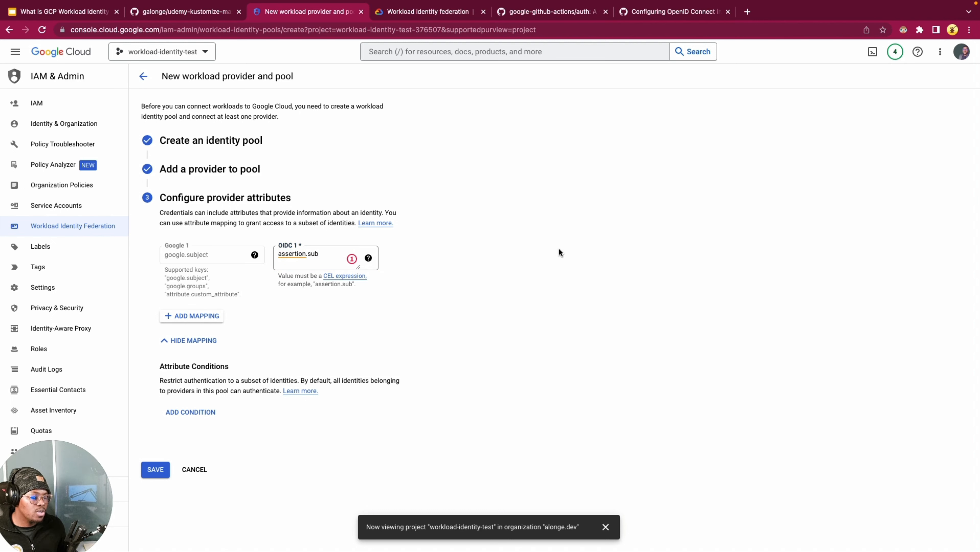
pyautogui.doubleClick(315, 253)
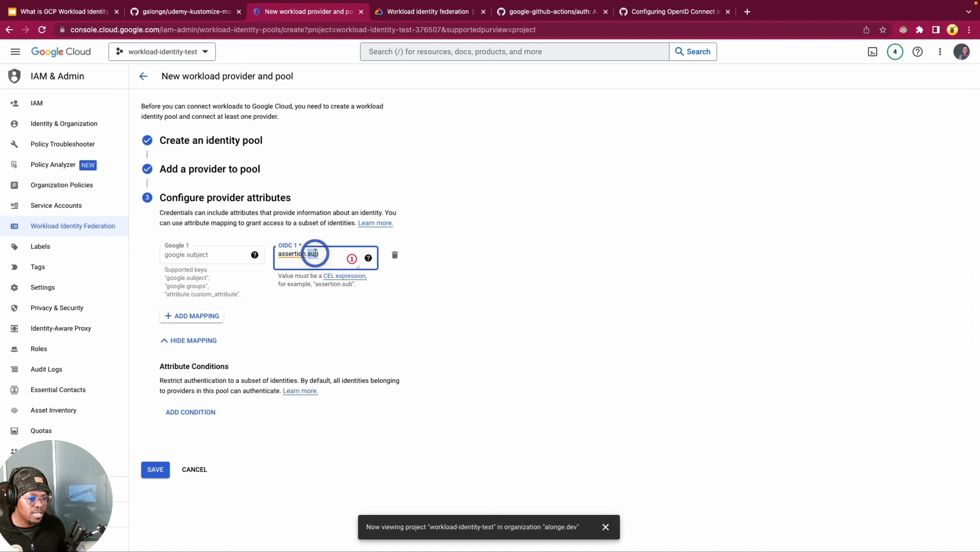
pyautogui.click(479, 214)
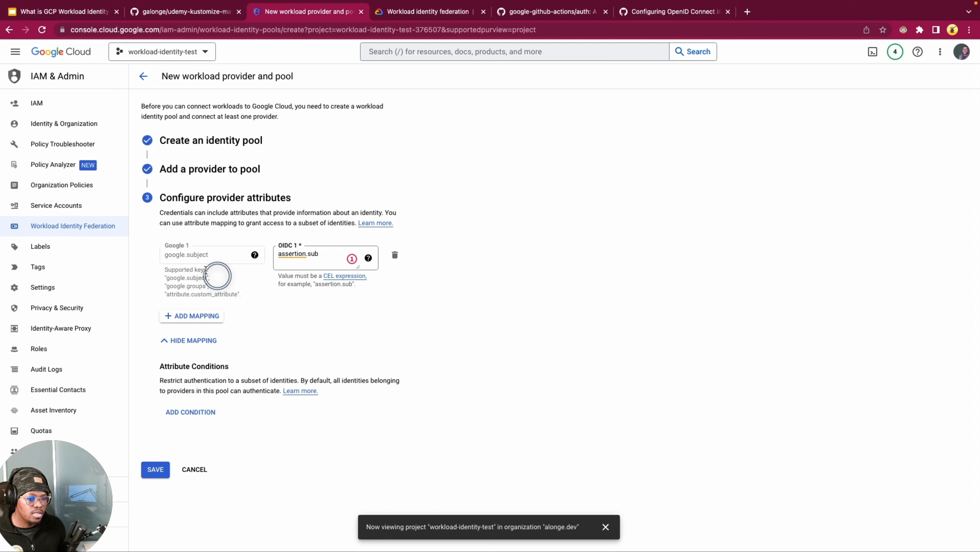
pyautogui.click(309, 255)
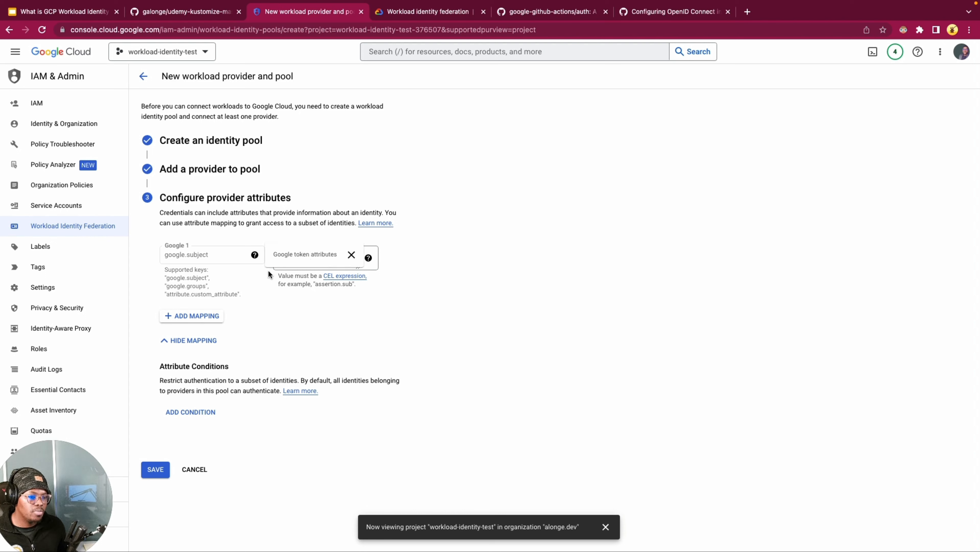
pyautogui.click(326, 252)
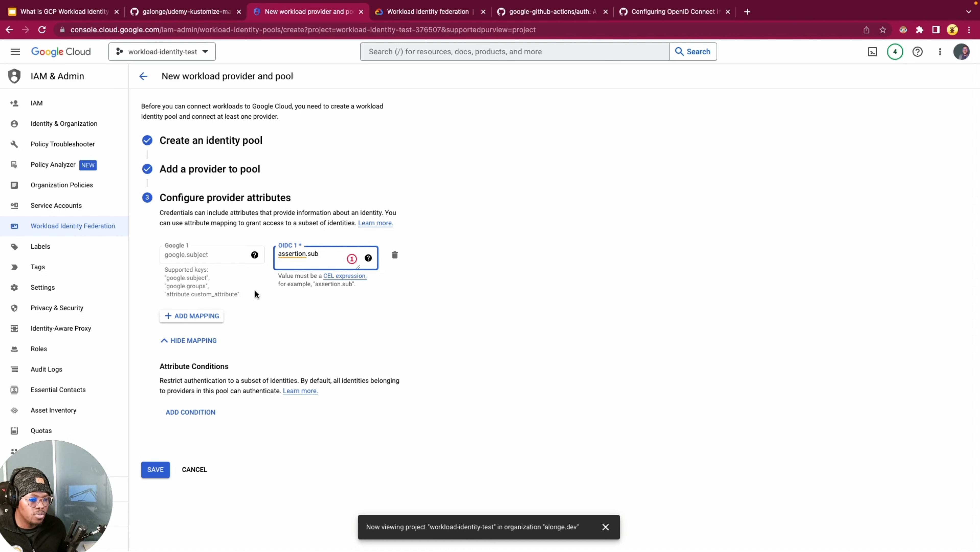
pyautogui.click(569, 267)
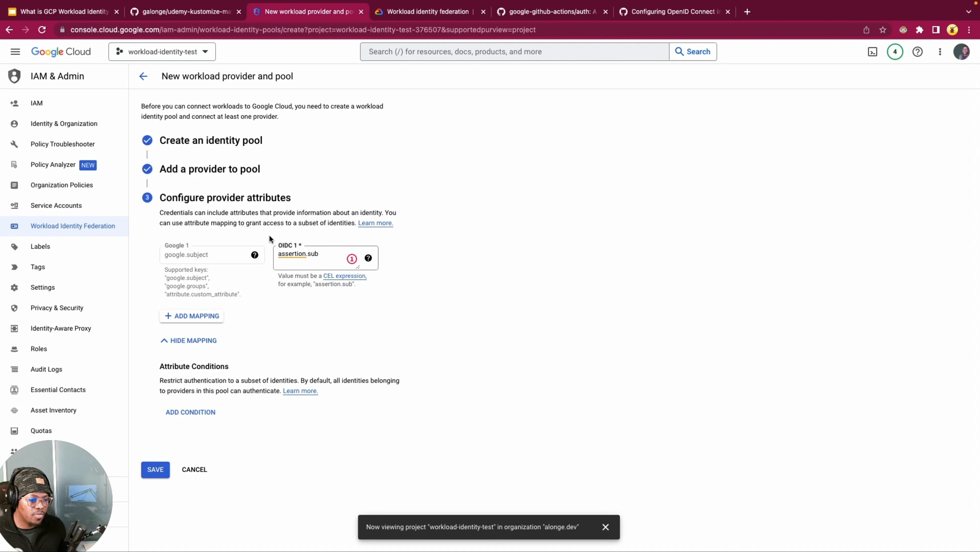
pyautogui.doubleClick(201, 255)
pyautogui.click(297, 257)
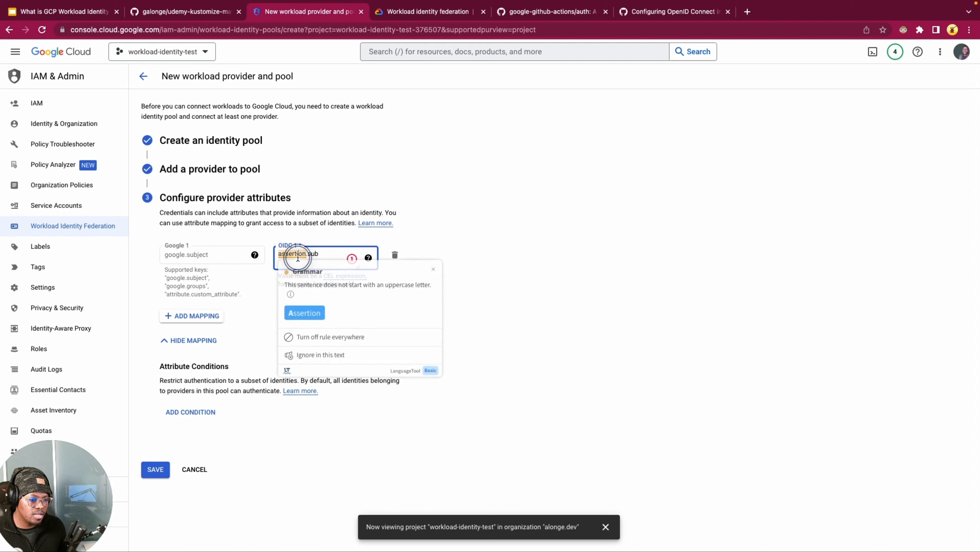
# Step: Add a second attribute mapping from attribute.repository to the OIDC value assertion.repository
pyautogui.click(196, 315)
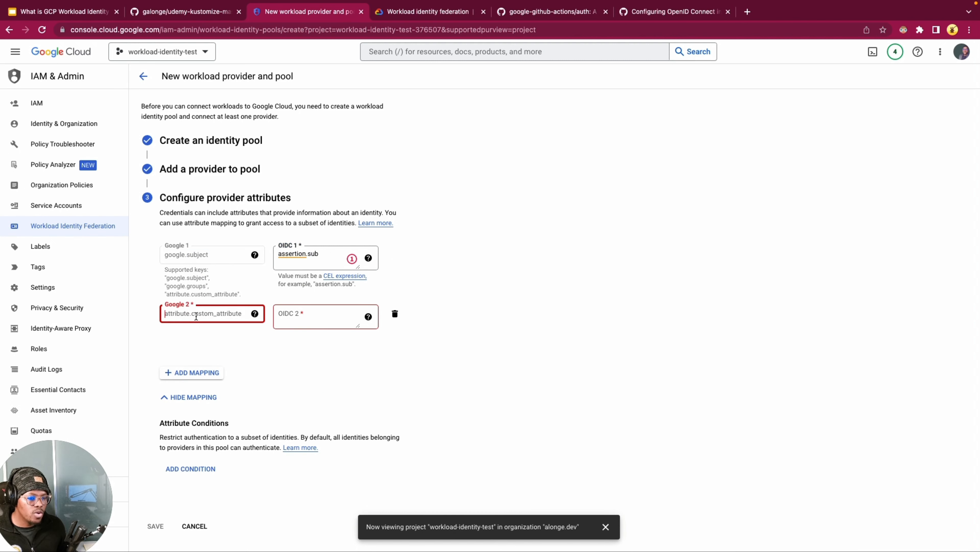
pyautogui.write('a')
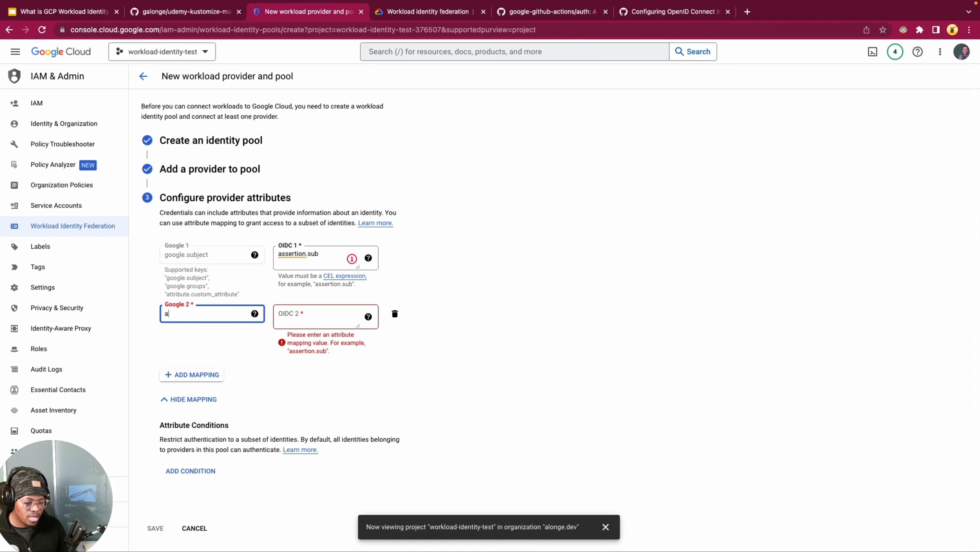
pyautogui.write('tribute.repository')
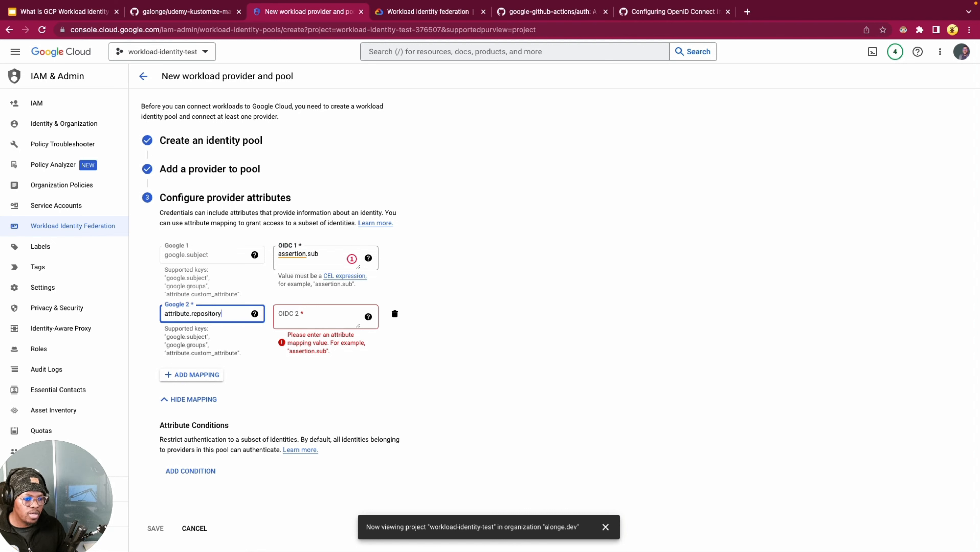
pyautogui.press('Tab')
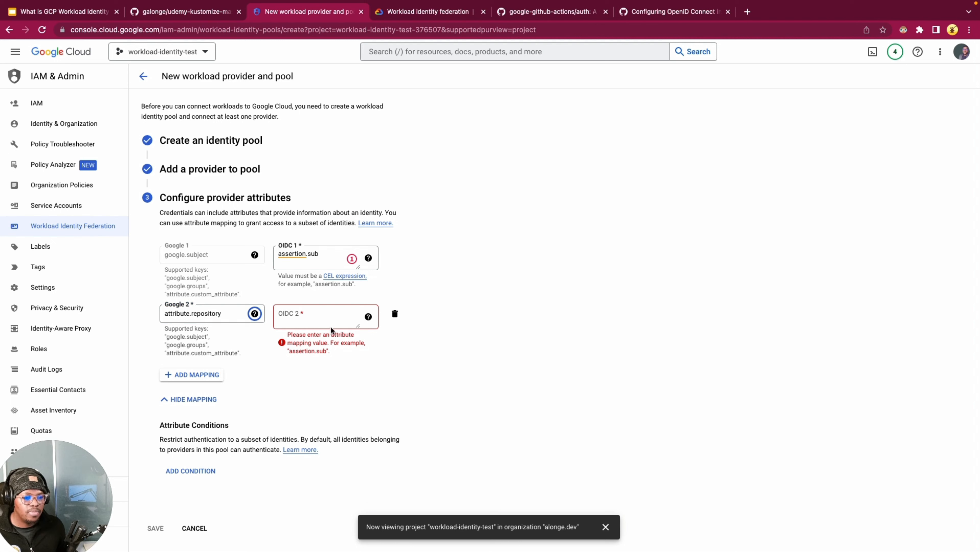
pyautogui.click(327, 310)
pyautogui.write('ass')
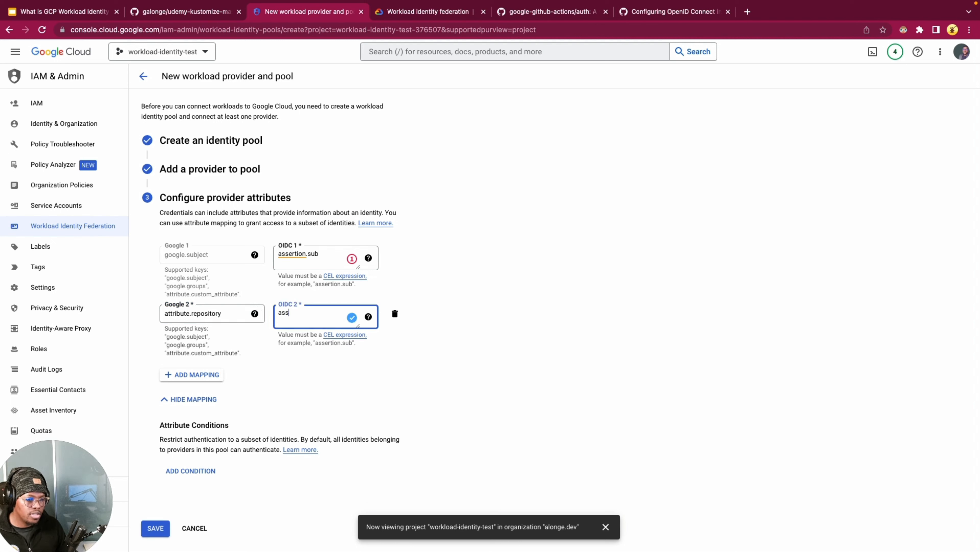
pyautogui.write('ertion.repository')
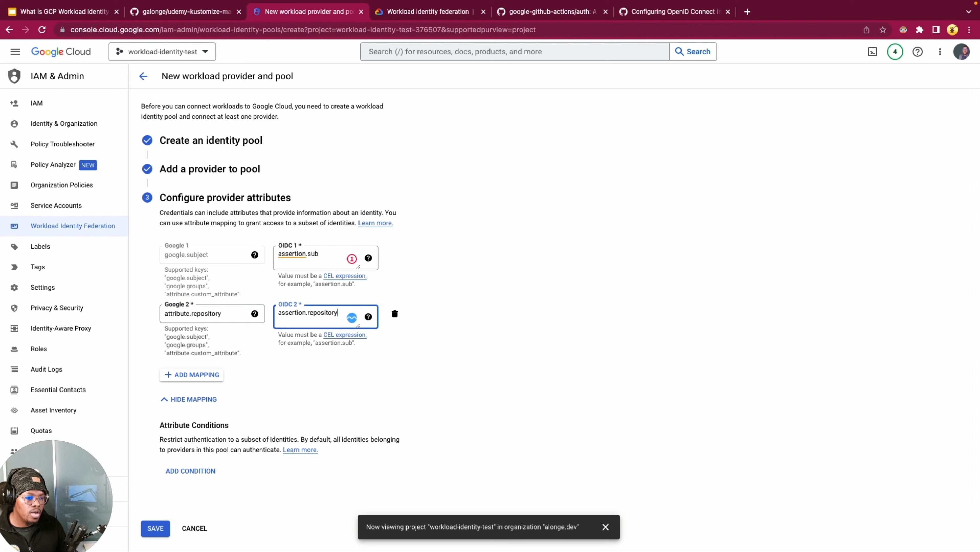
pyautogui.click(378, 331)
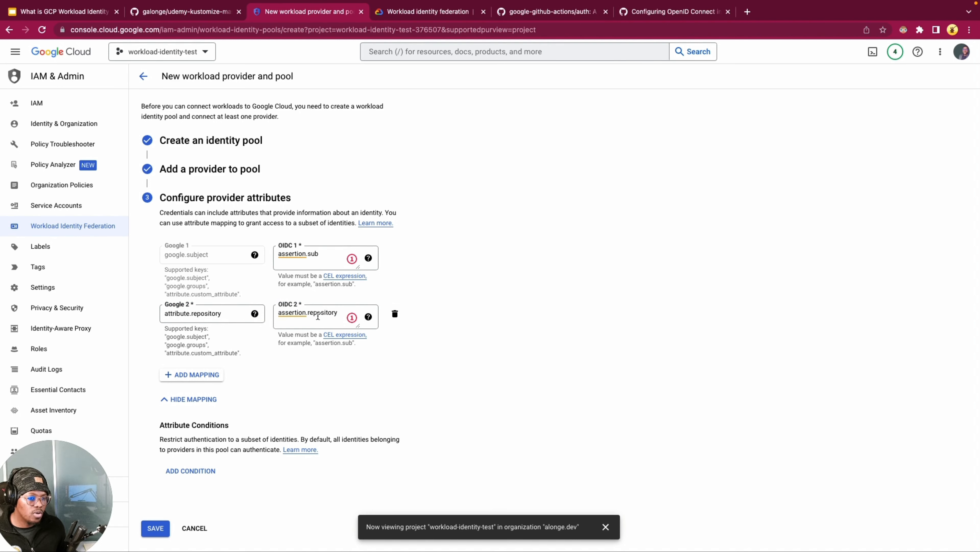
pyautogui.click(337, 313)
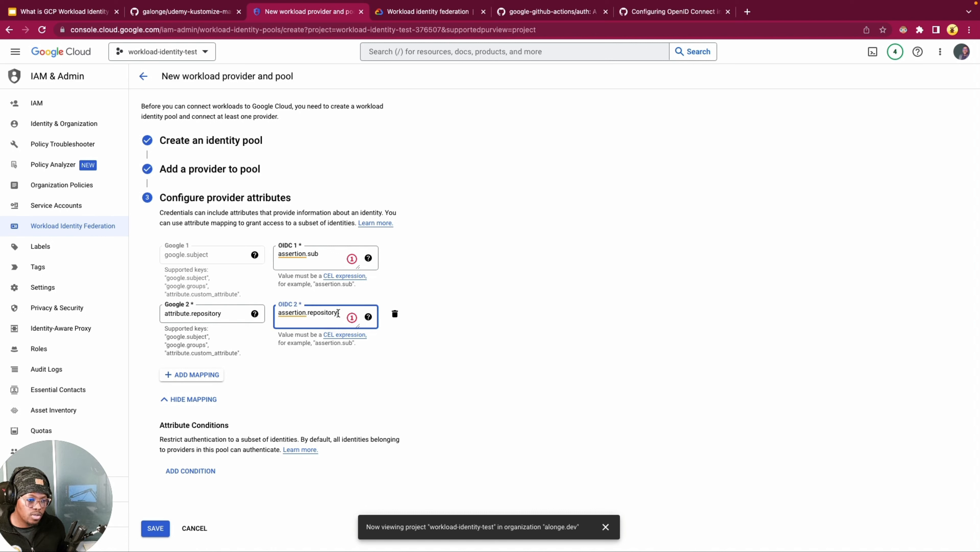
pyautogui.click(449, 362)
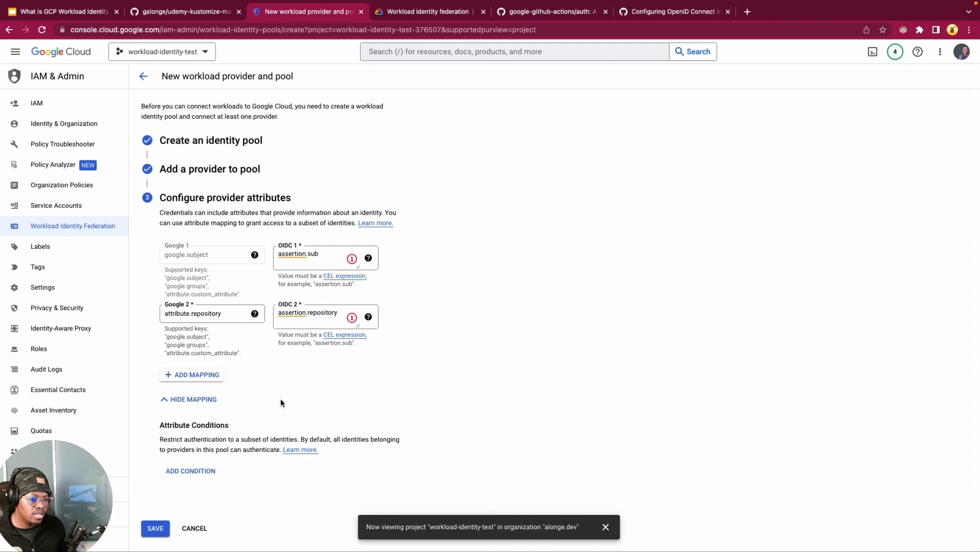
# Step: Add a third attribute mapping from attribute.actor to the OIDC value assertion.actor
pyautogui.click(194, 374)
pyautogui.click(211, 373)
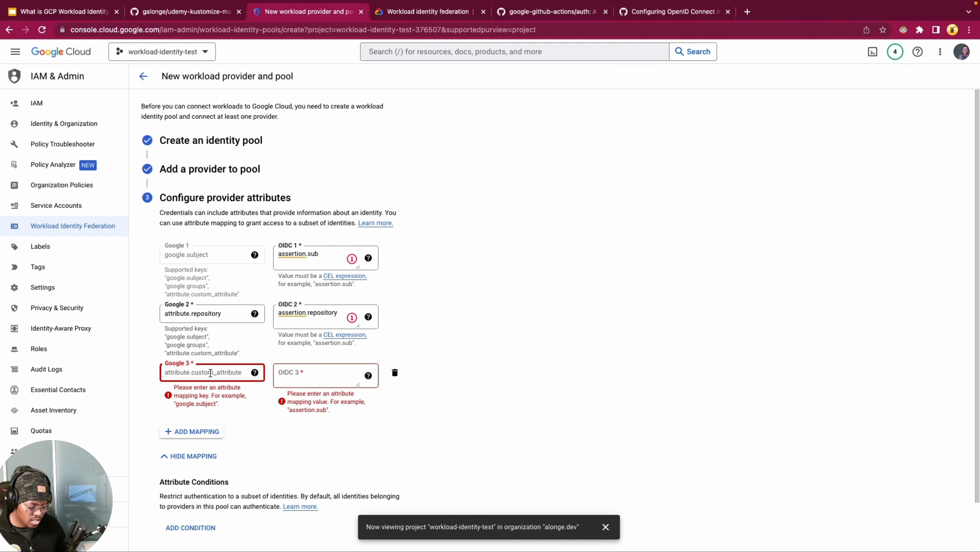
pyautogui.write('attribute.acti')
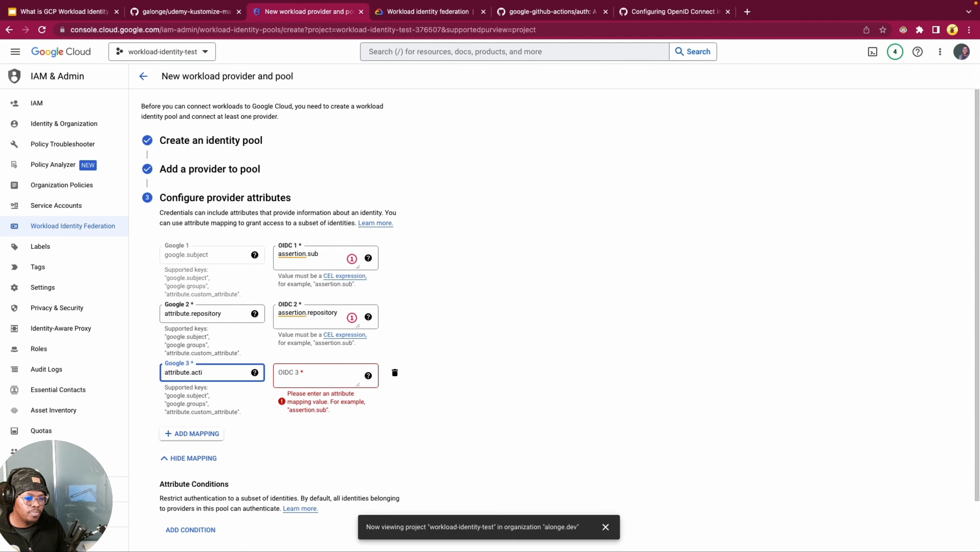
pyautogui.press('Tab')
pyautogui.press('Tab')
pyautogui.write('as')
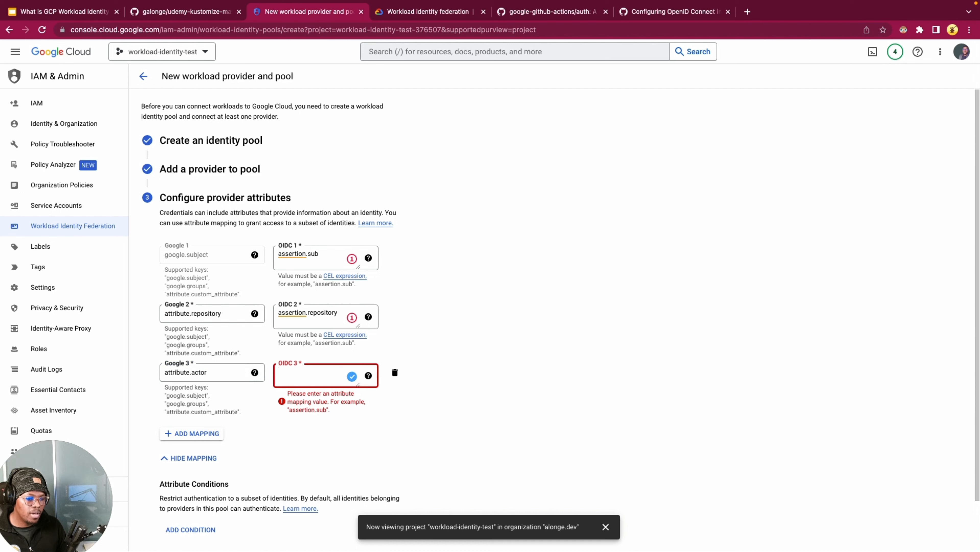
pyautogui.write('sertion.ac')
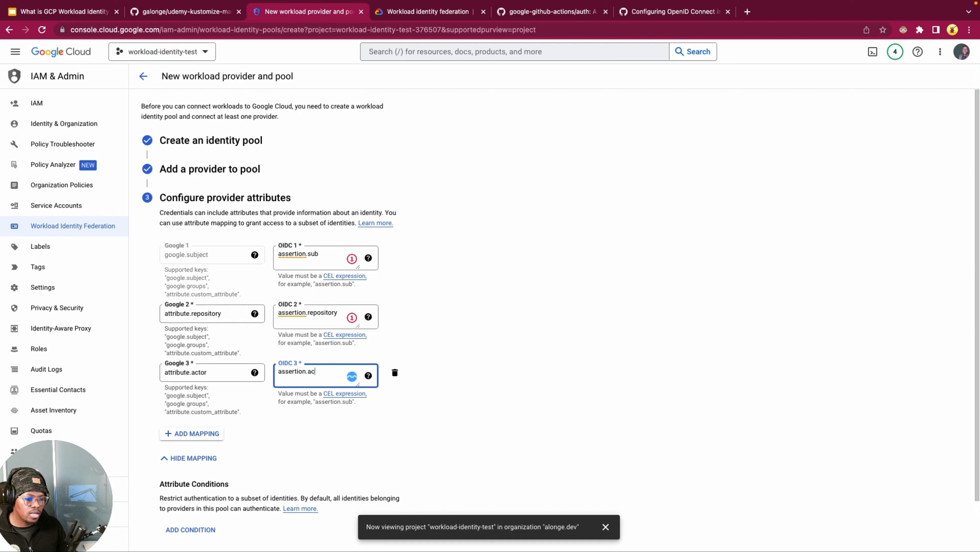
pyautogui.write('tor')
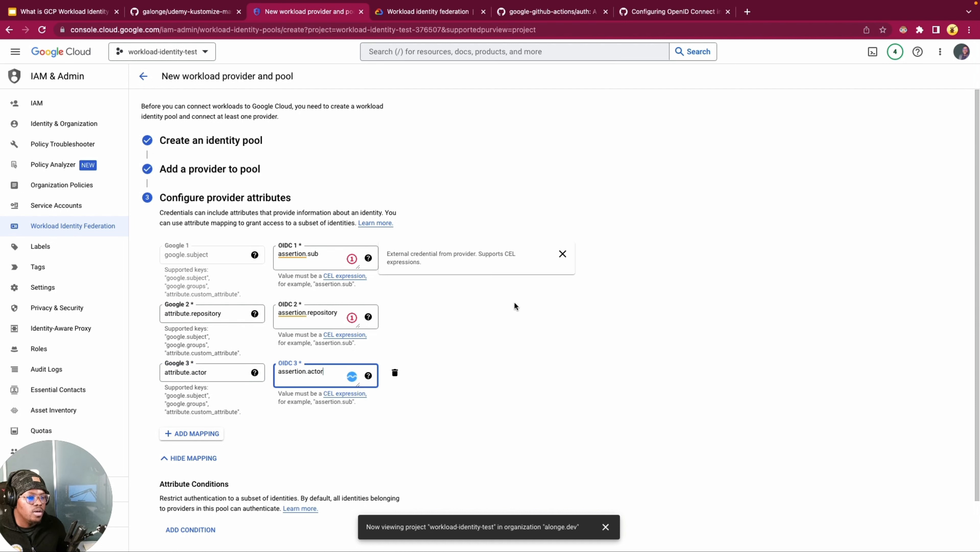
pyautogui.click(551, 355)
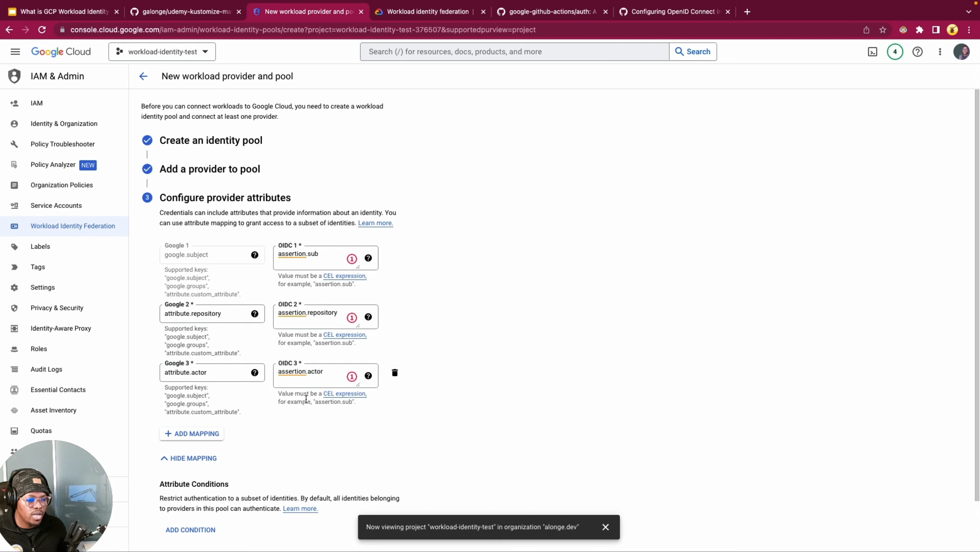
# Step: Save the new workload provider and pool without adding an attribute condition
pyautogui.scroll(-2, 236, 327)
pyautogui.scroll(-1, 236, 328)
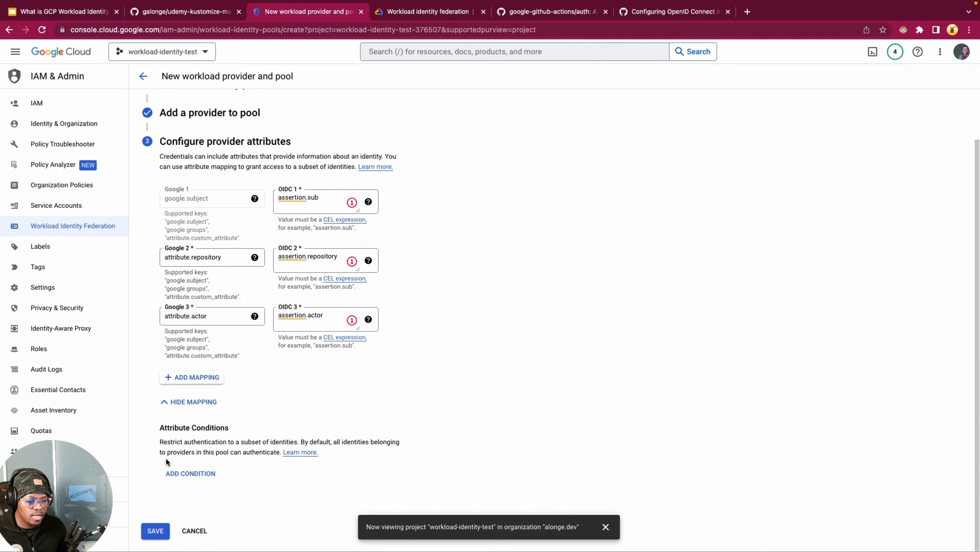
pyautogui.click(155, 531)
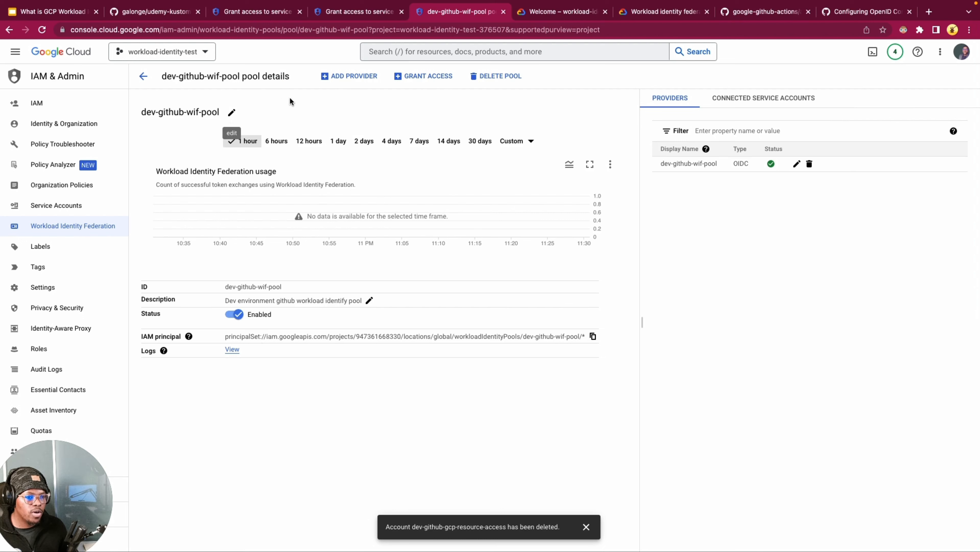
# Step: Examine the dev-github-wif-pool details, especially its IAM principal, and copy the principal to the clipboard
pyautogui.click(378, 417)
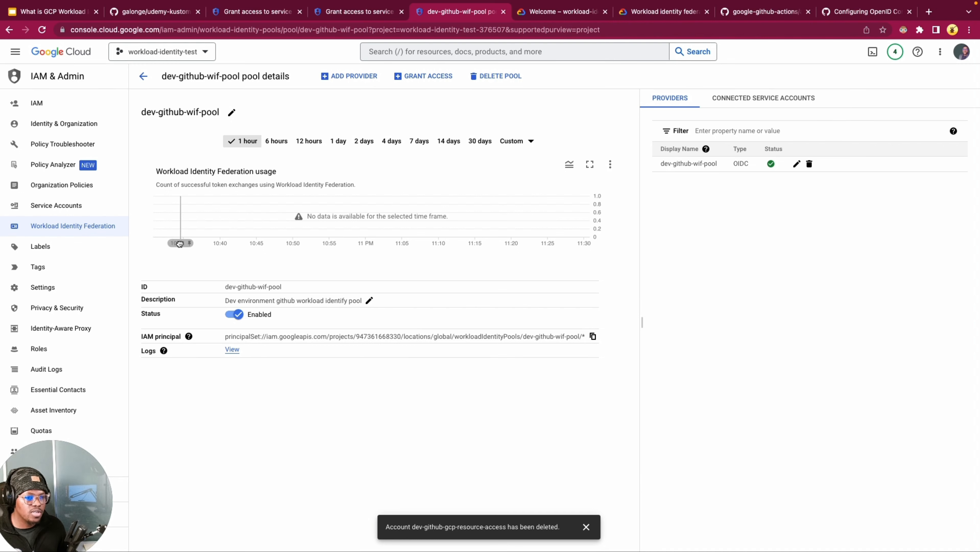
pyautogui.click(421, 398)
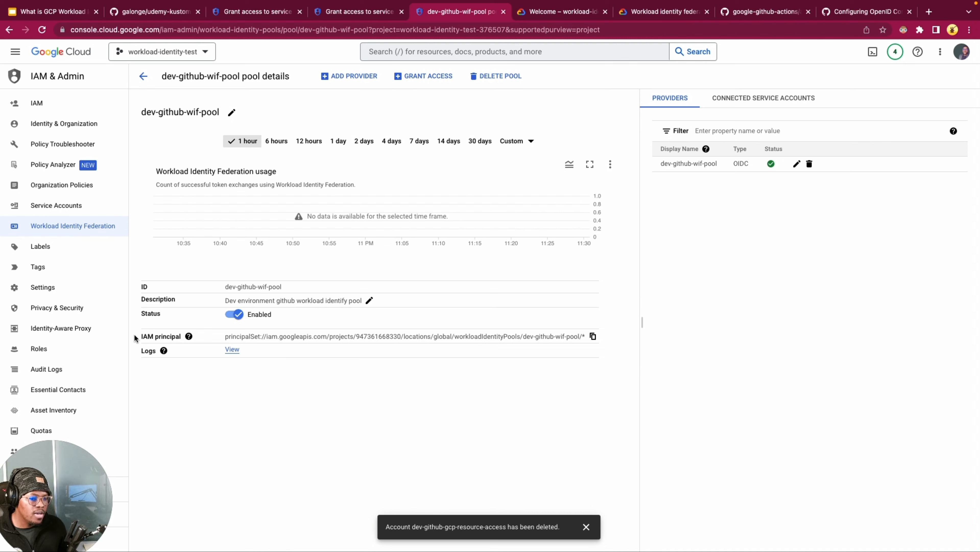
pyautogui.moveTo(140, 337); pyautogui.dragTo(202, 342)
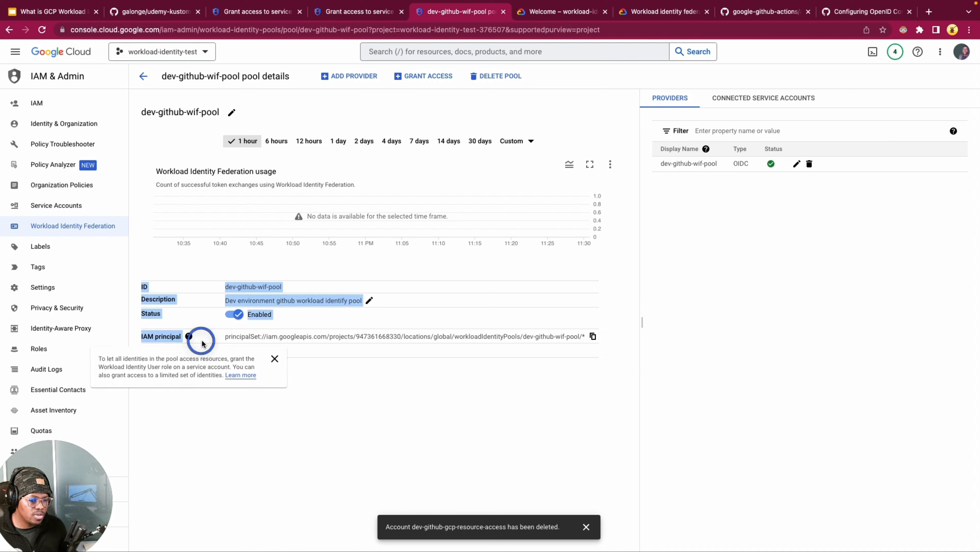
pyautogui.click(172, 338)
pyautogui.click(311, 423)
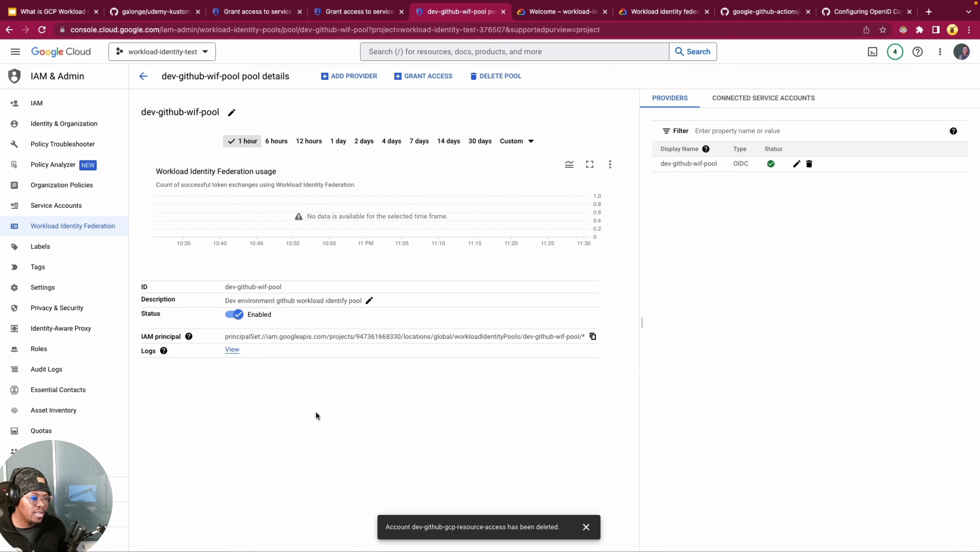
pyautogui.moveTo(444, 341); pyautogui.dragTo(491, 336)
pyautogui.click(502, 388)
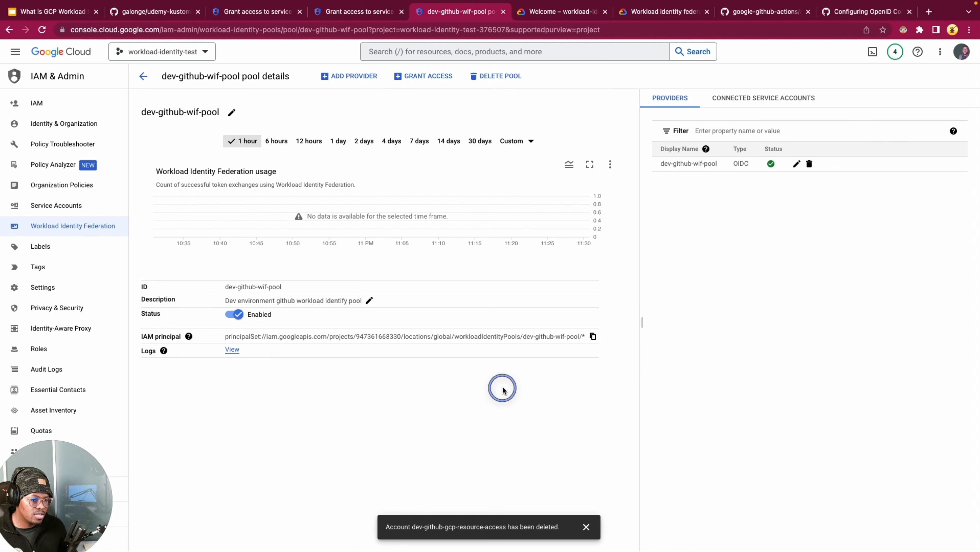
pyautogui.click(594, 337)
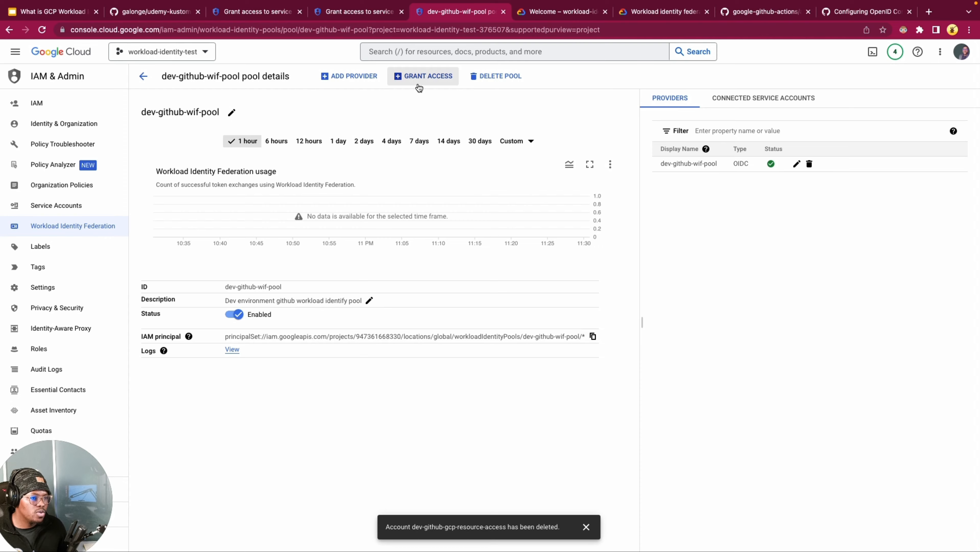
# Step: Start granting the pool access by creating a new service account with the name and ID dev-github-gcp-resource-access
pyautogui.click(423, 76)
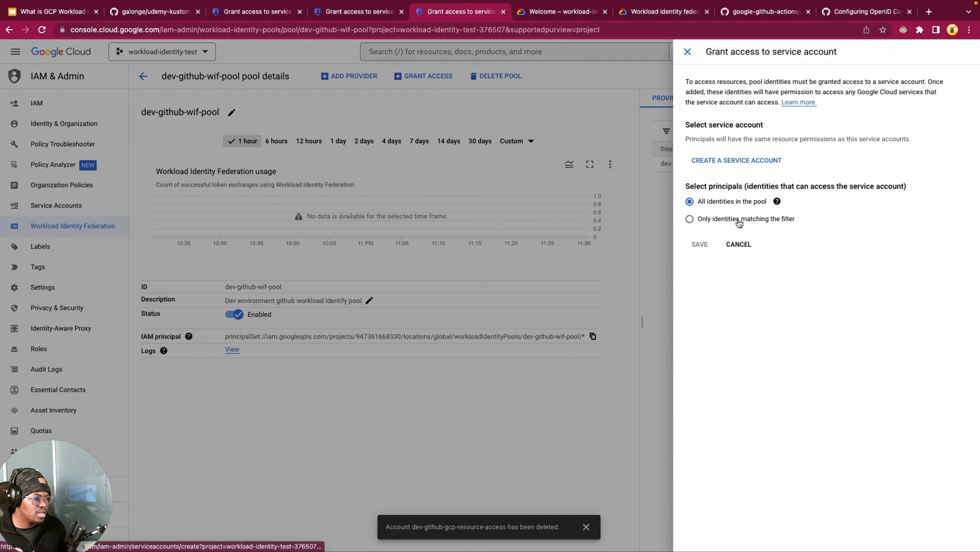
pyautogui.click(746, 161)
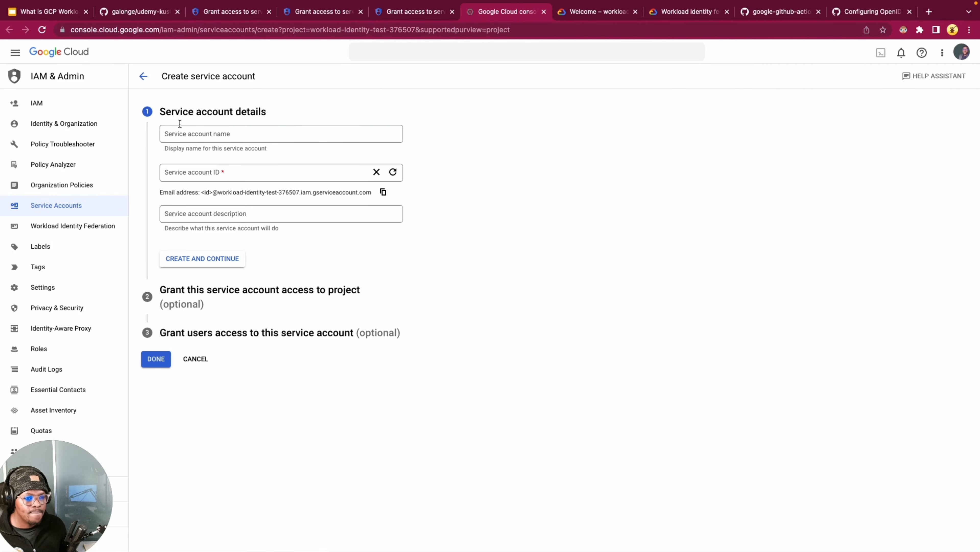
pyautogui.click(202, 132)
pyautogui.write('dev-github-gcp-resource-access')
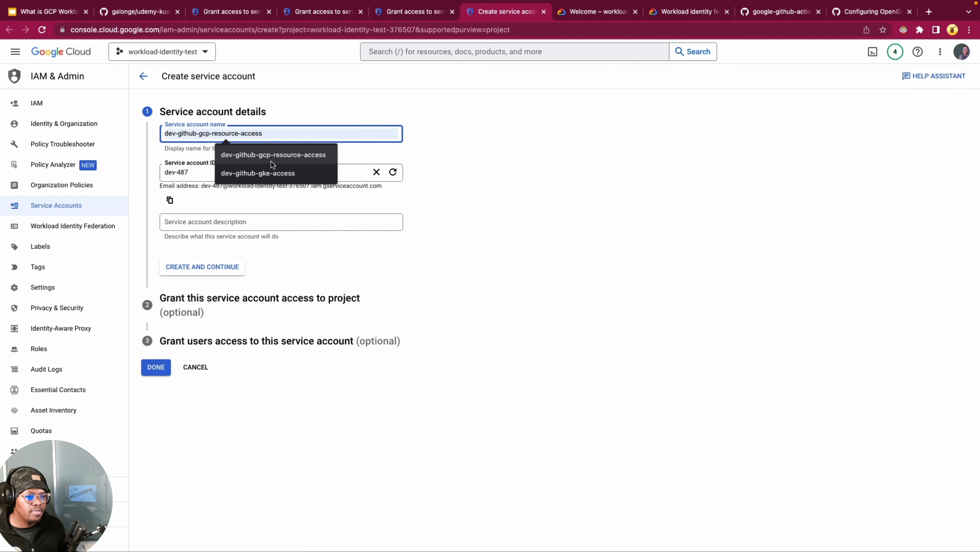
pyautogui.click(271, 161)
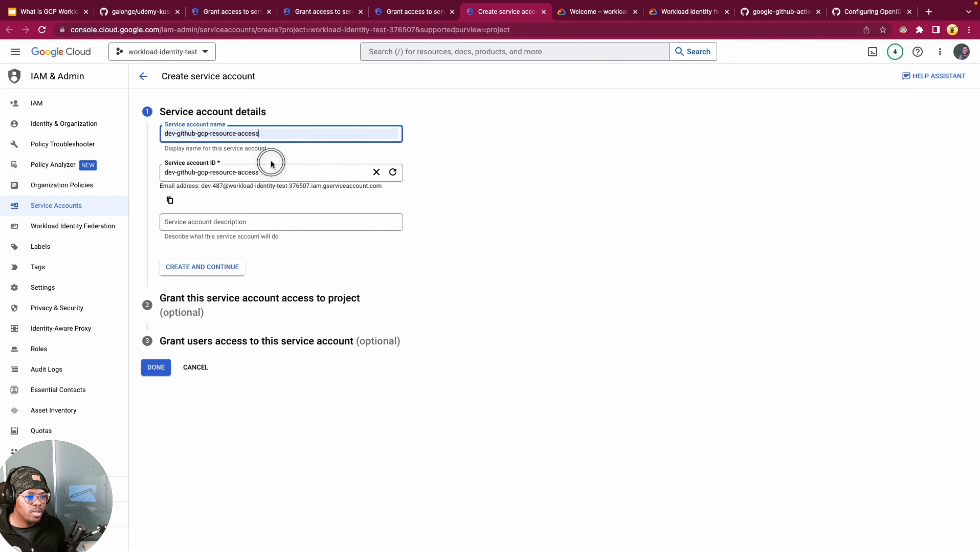
pyautogui.click(278, 170)
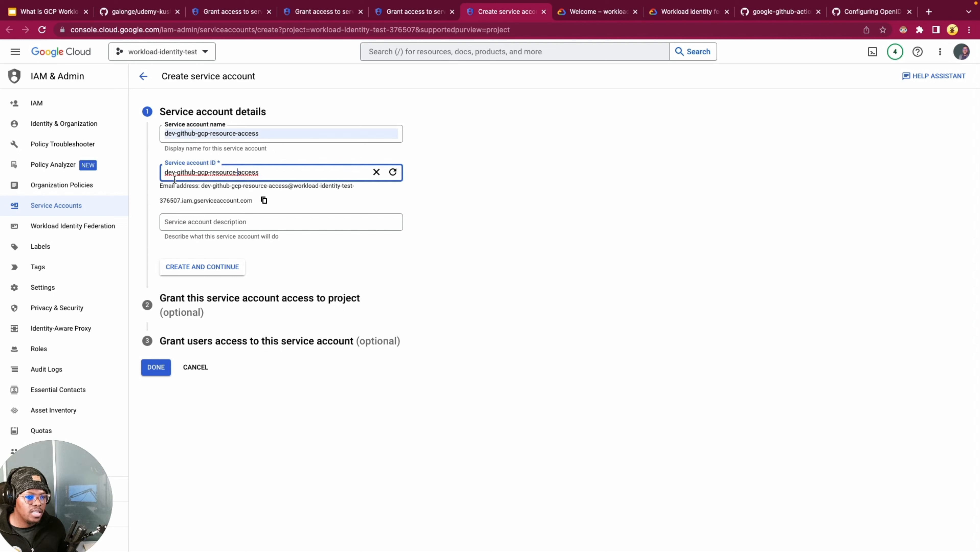
pyautogui.click(199, 173)
pyautogui.click(577, 205)
# Step: Set the service account description to "Dev github gcp resources access", create the account and continue to its project access
pyautogui.click(247, 220)
pyautogui.click(243, 222)
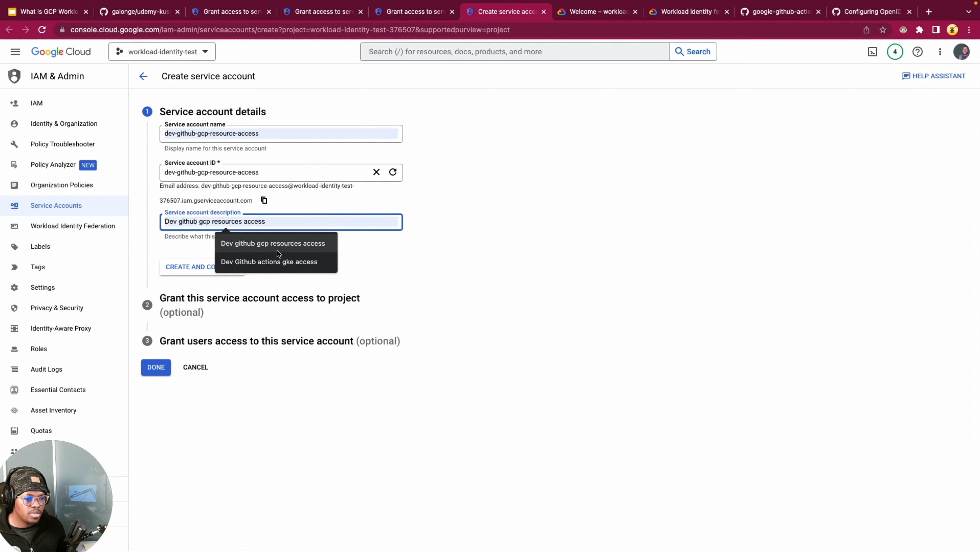
pyautogui.click(273, 243)
pyautogui.click(219, 221)
pyautogui.click(272, 222)
pyautogui.click(523, 214)
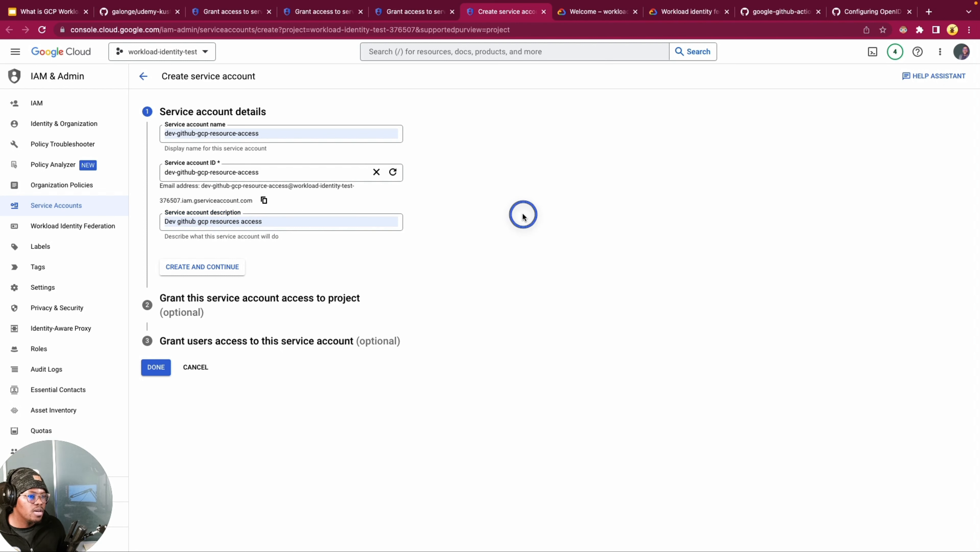
pyautogui.click(278, 221)
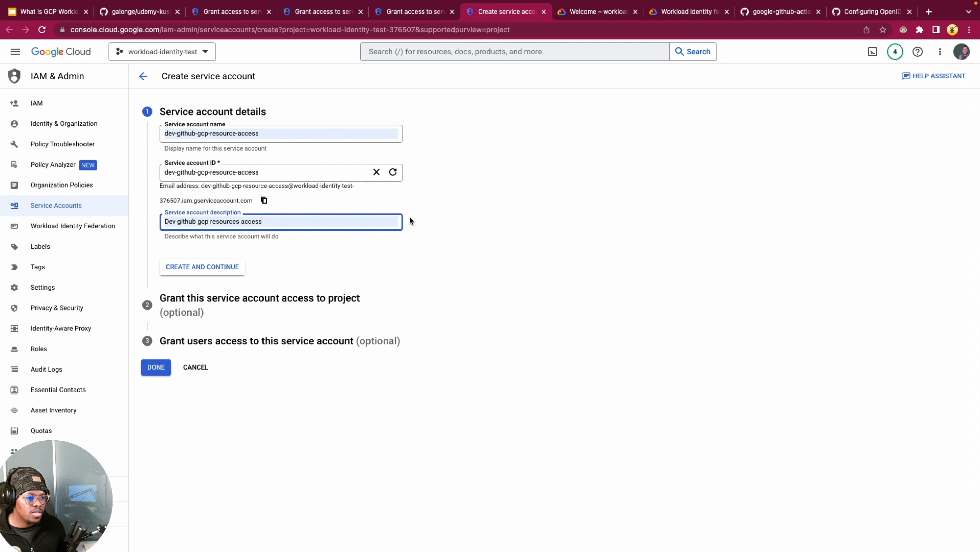
pyautogui.click(423, 217)
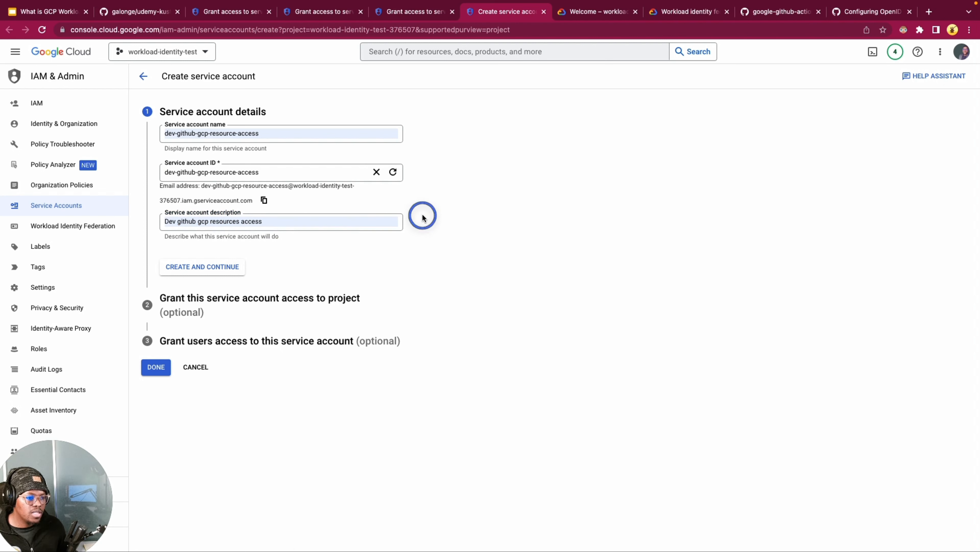
pyautogui.click(182, 271)
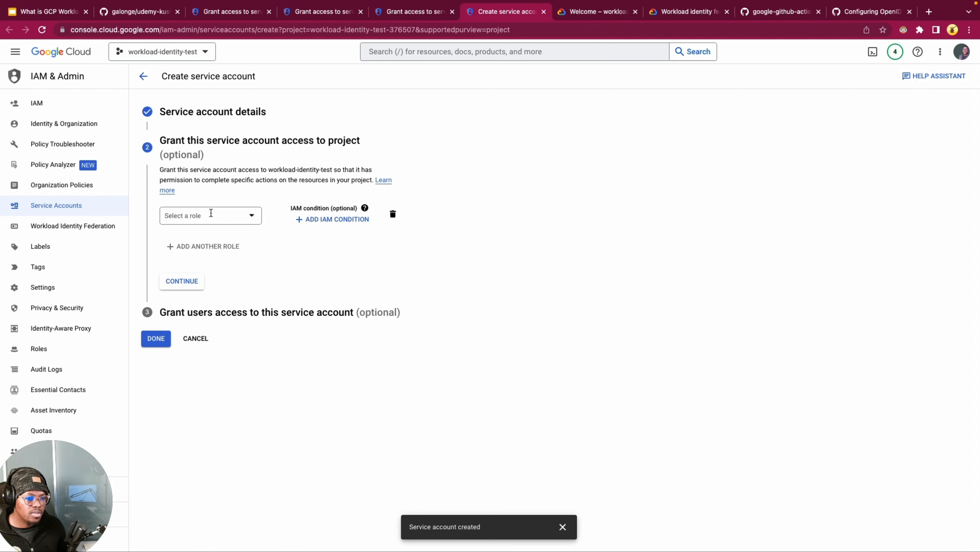
# Step: Grant the new service account the Compute Viewer role on the project
pyautogui.click(222, 215)
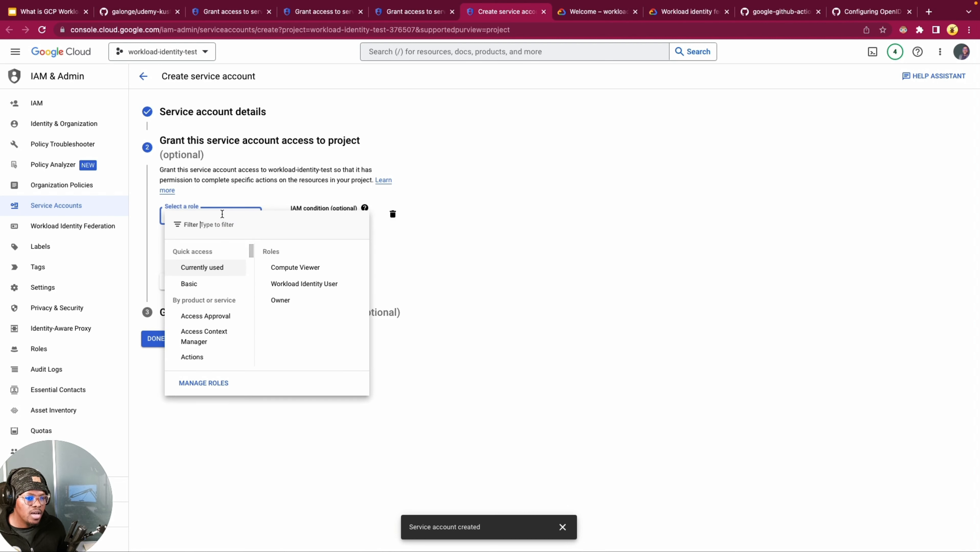
pyautogui.write('compute ')
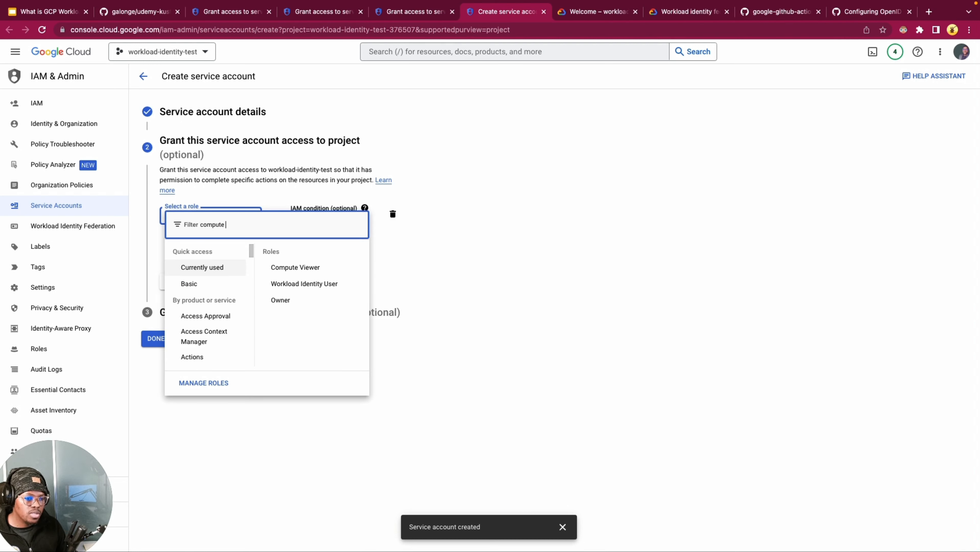
pyautogui.write('viewer')
pyautogui.click(238, 286)
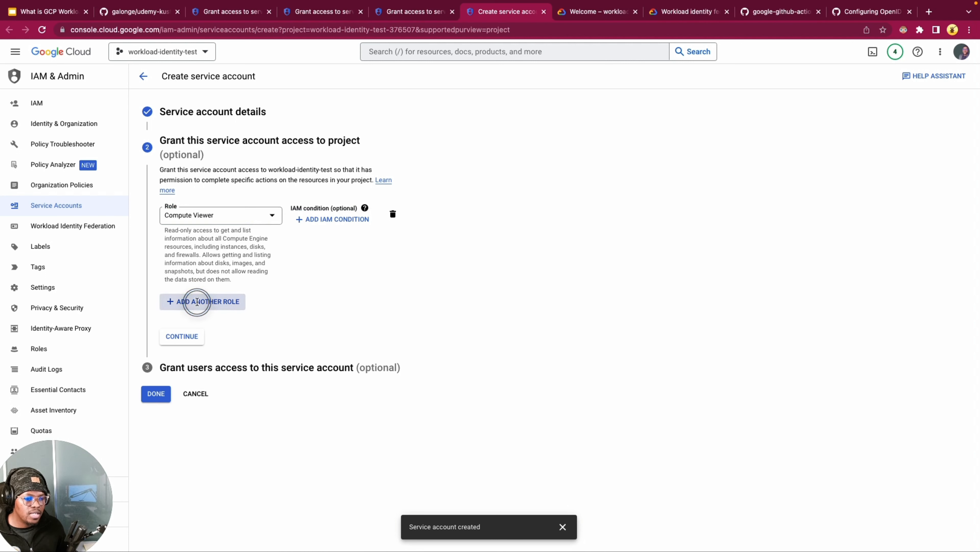
# Step: Add the Workload Identity User role to the service account and continue to the user access settings
pyautogui.click(197, 302)
pyautogui.click(205, 305)
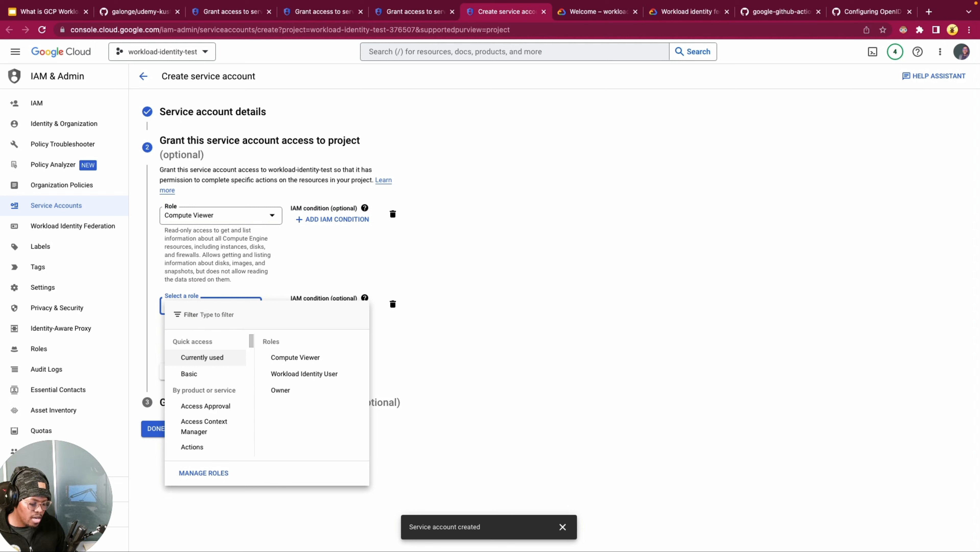
pyautogui.write('workload iden')
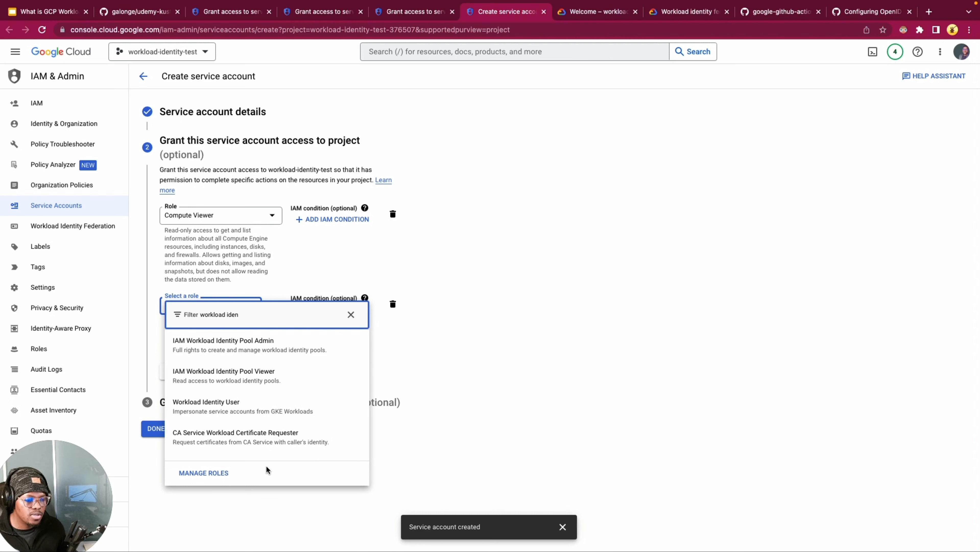
pyautogui.click(247, 408)
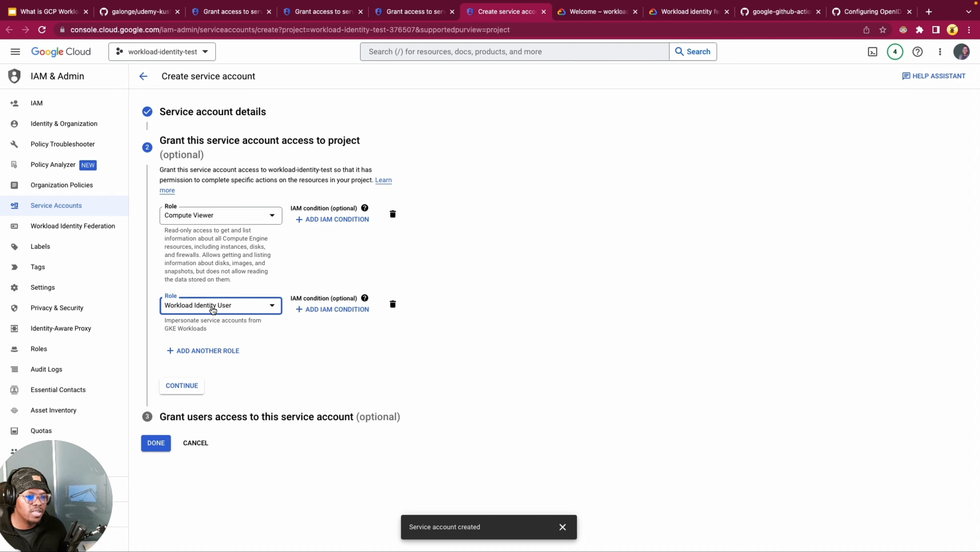
pyautogui.click(181, 388)
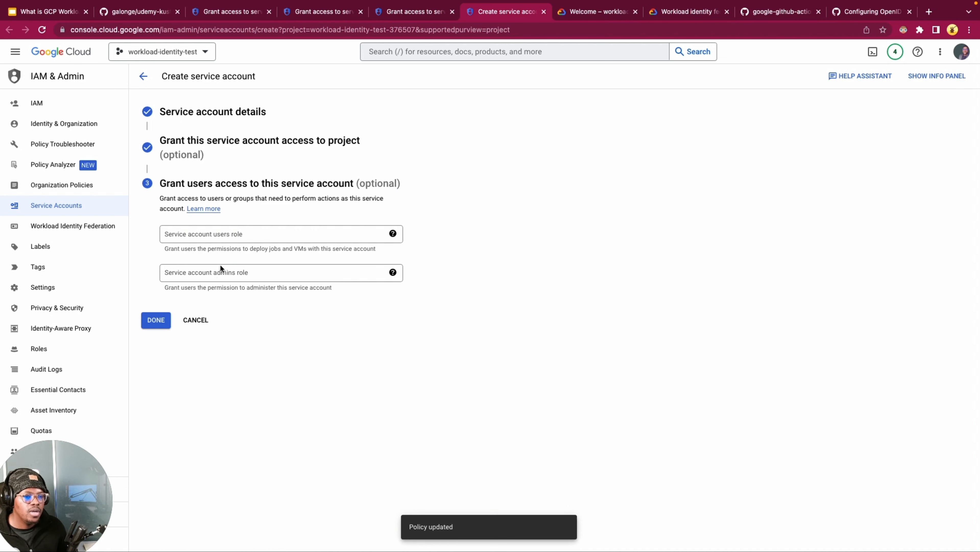
# Step: Paste the pool's copied IAM principal as the service account users role member and finish creating the service account
pyautogui.click(218, 236)
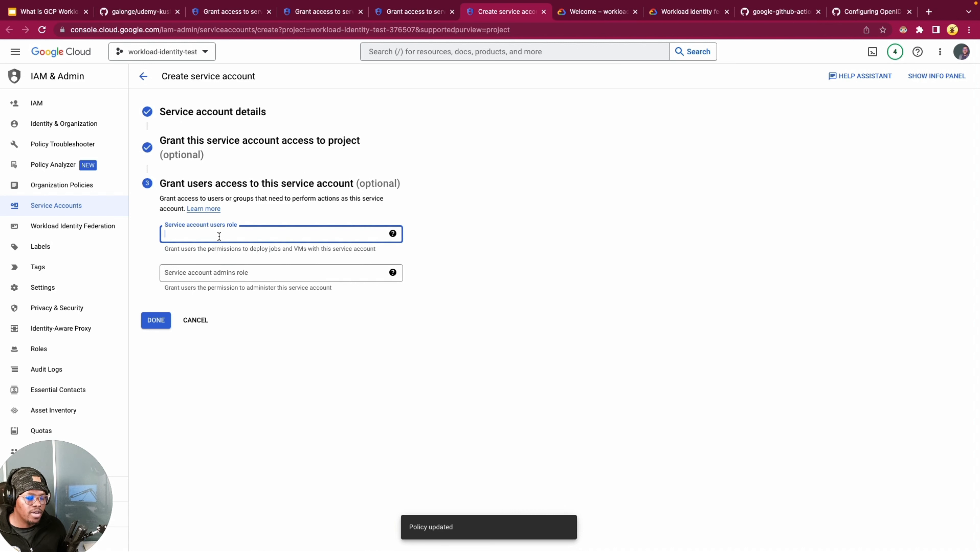
pyautogui.press('super+v')
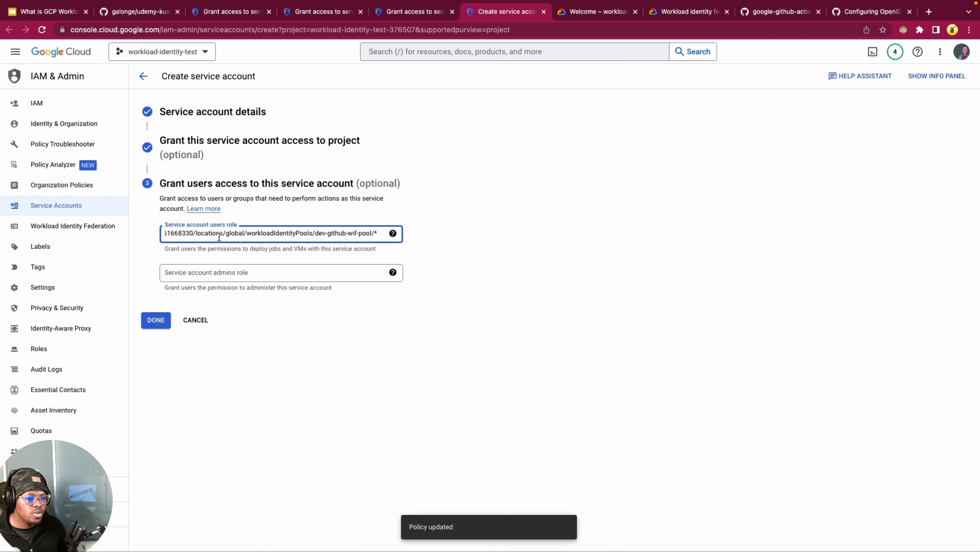
pyautogui.moveTo(226, 237); pyautogui.dragTo(156, 230)
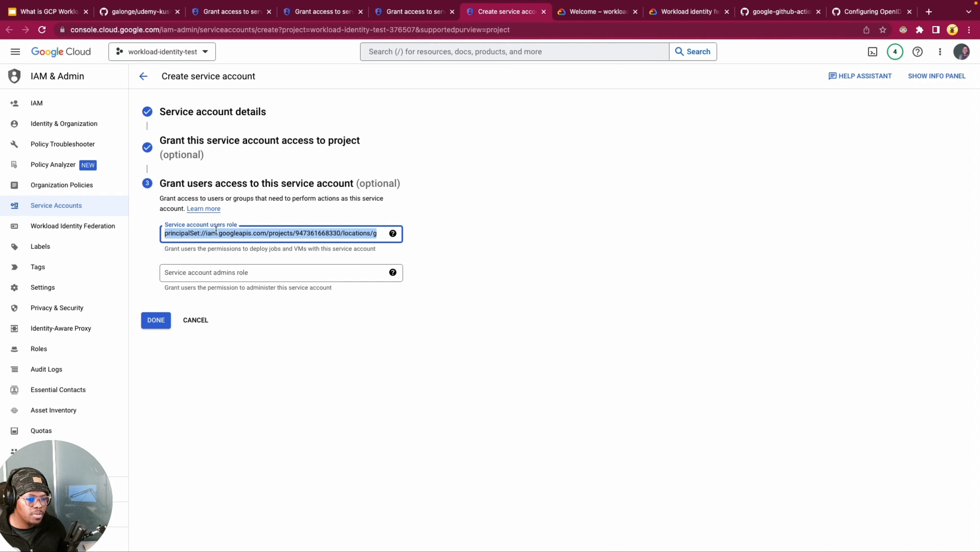
pyautogui.click(531, 242)
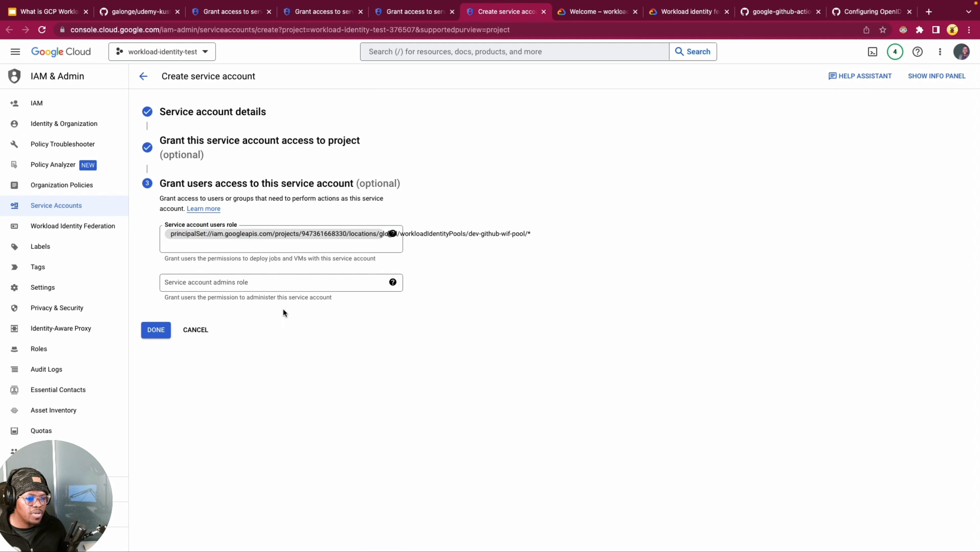
pyautogui.click(157, 325)
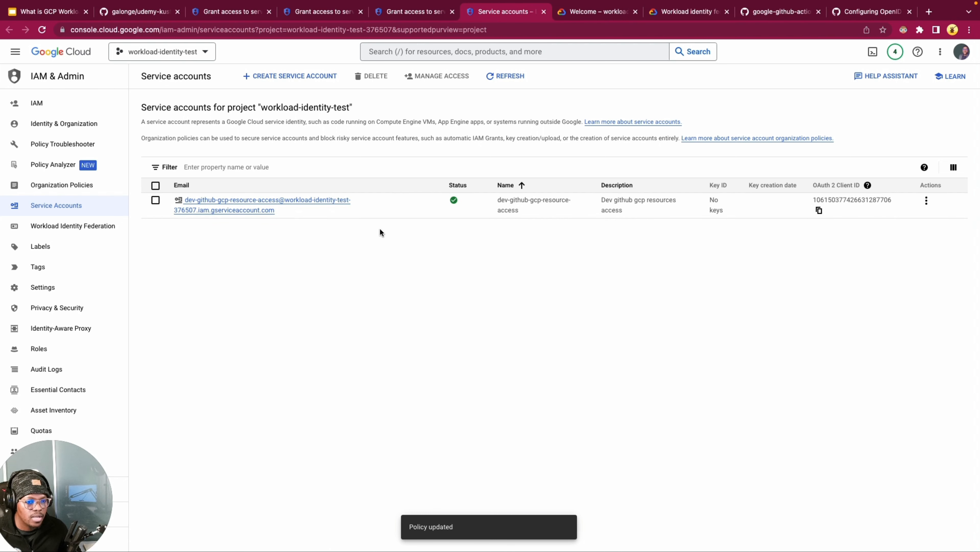
# Step: In the dev-github-wif-pool details, start granting access and select the dev-github-gcp-resource-access service account
pyautogui.click(89, 227)
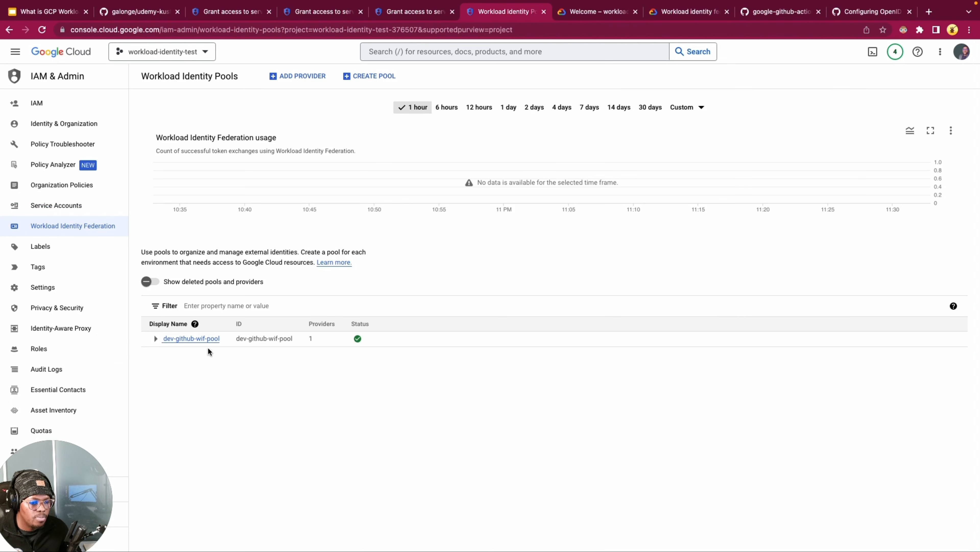
pyautogui.click(206, 340)
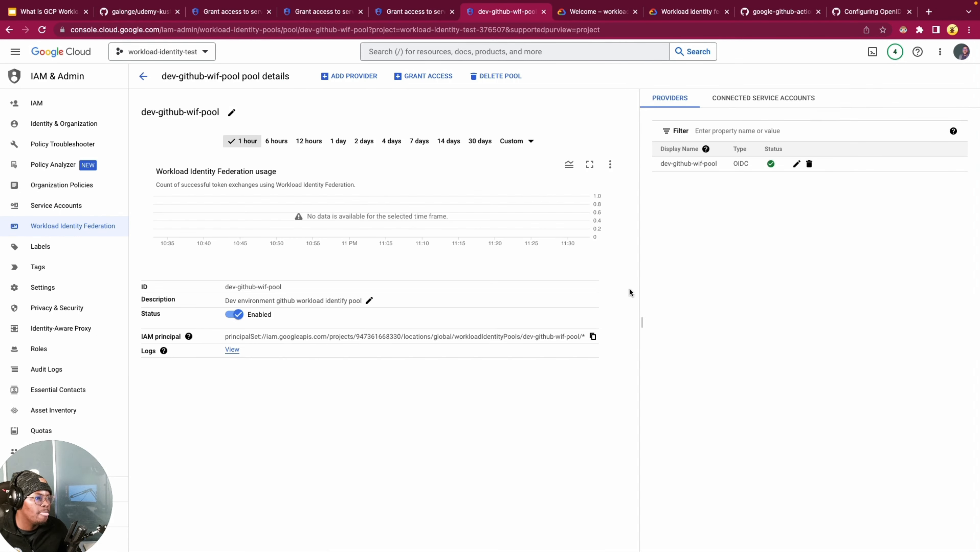
pyautogui.click(761, 98)
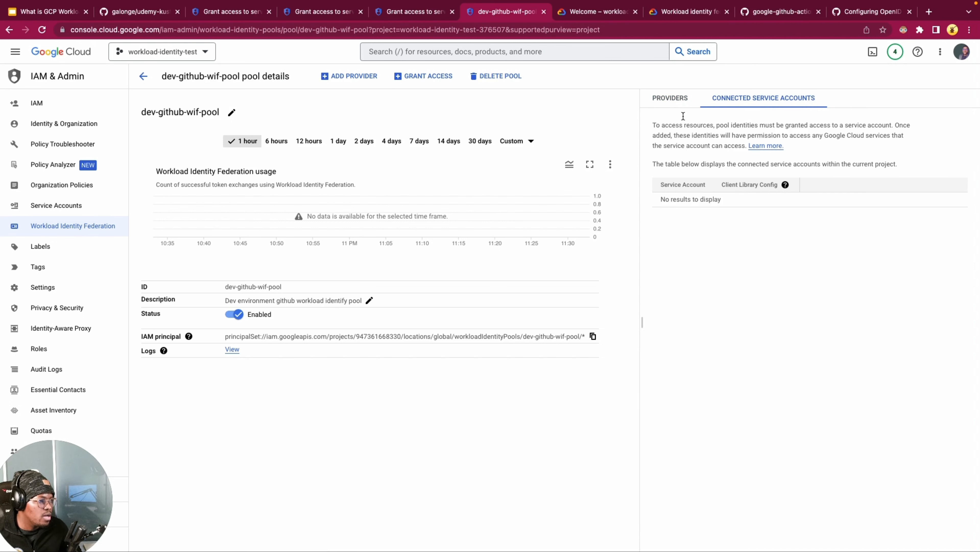
pyautogui.click(671, 98)
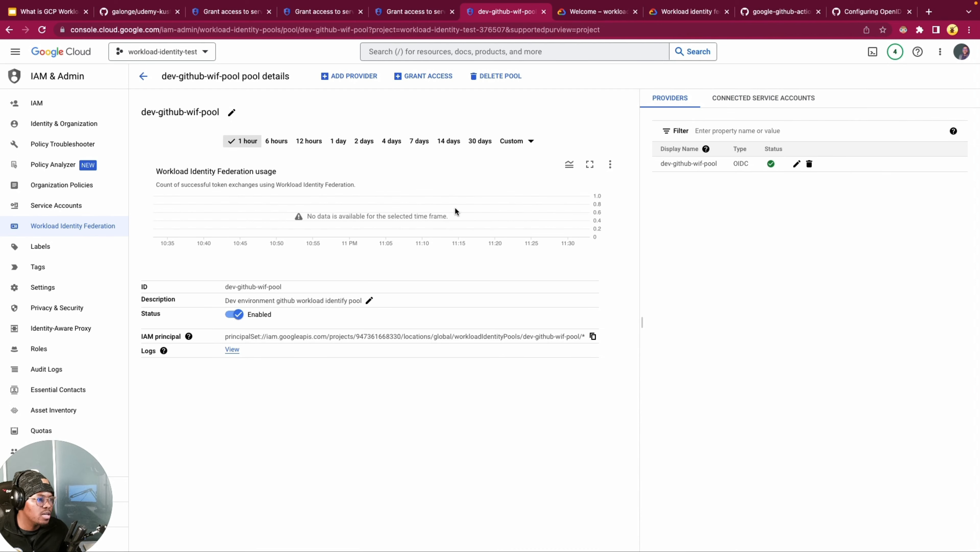
pyautogui.click(433, 85)
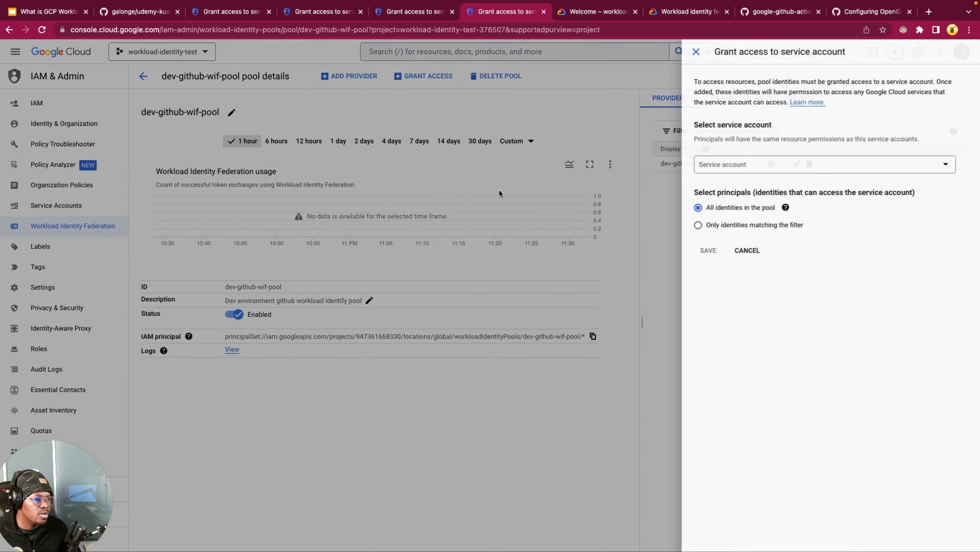
pyautogui.click(753, 167)
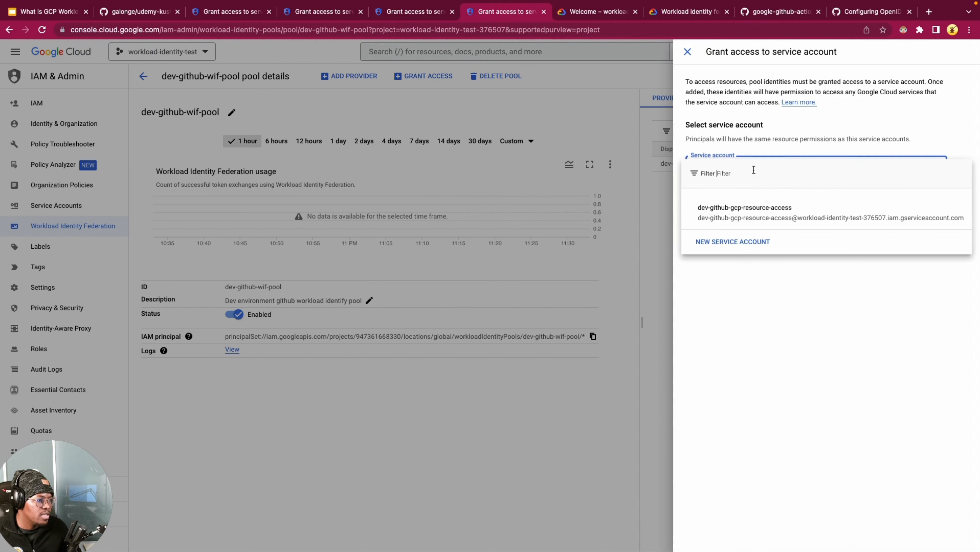
pyautogui.click(745, 215)
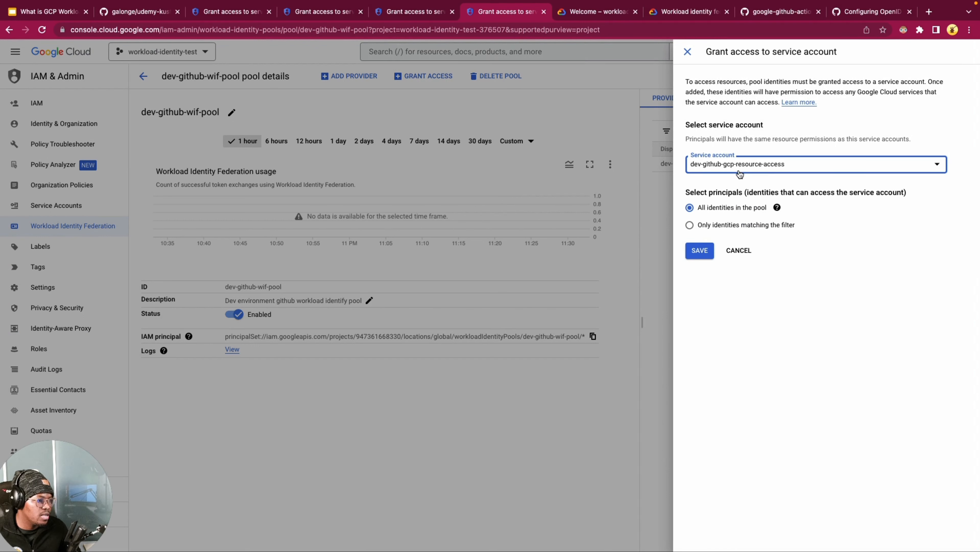
# Step: Limit access to identities whose repository attribute matches repo:<owner>/udemy-kustomize-mastery:ref:refs/heads/main, using the repository owner's GitHub account
pyautogui.click(731, 228)
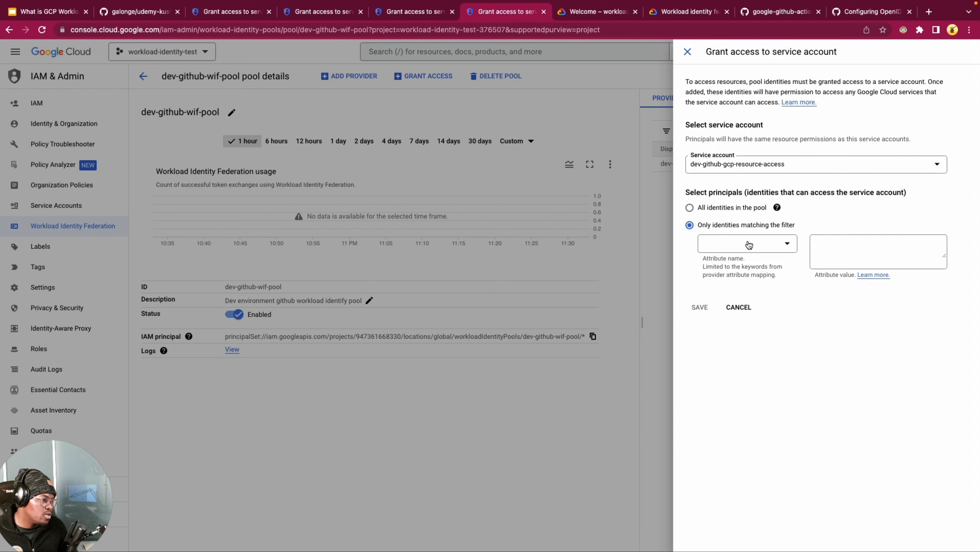
pyautogui.click(748, 243)
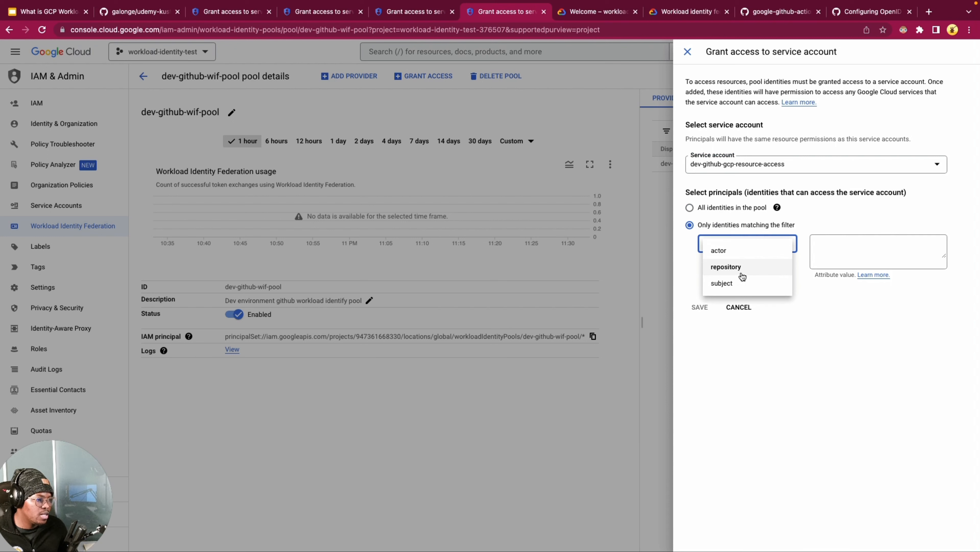
pyautogui.click(735, 266)
pyautogui.click(826, 255)
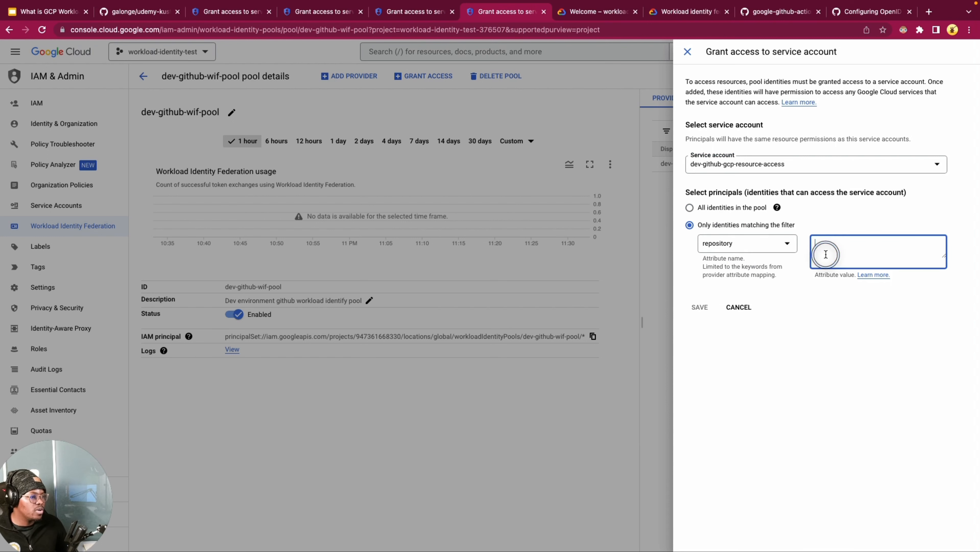
pyautogui.press('super+Tab')
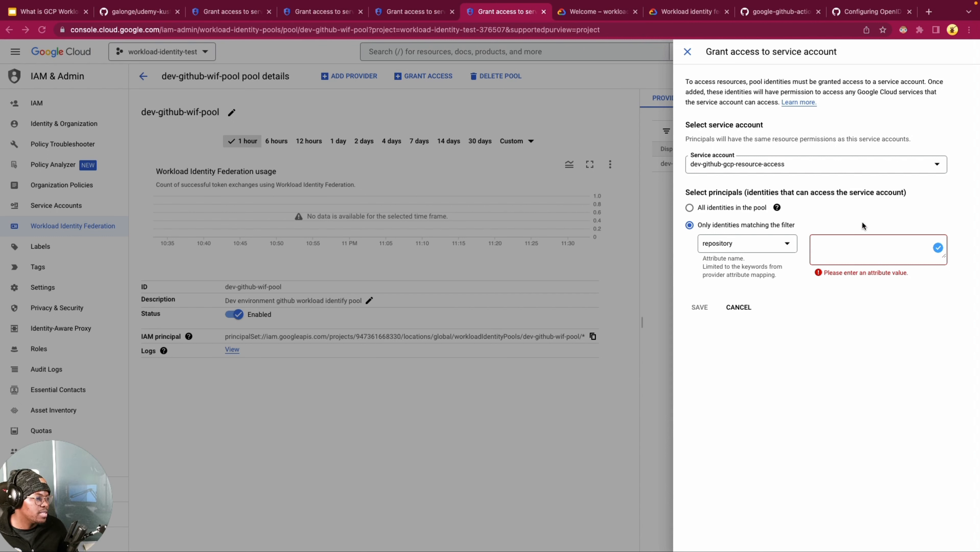
pyautogui.click(835, 243)
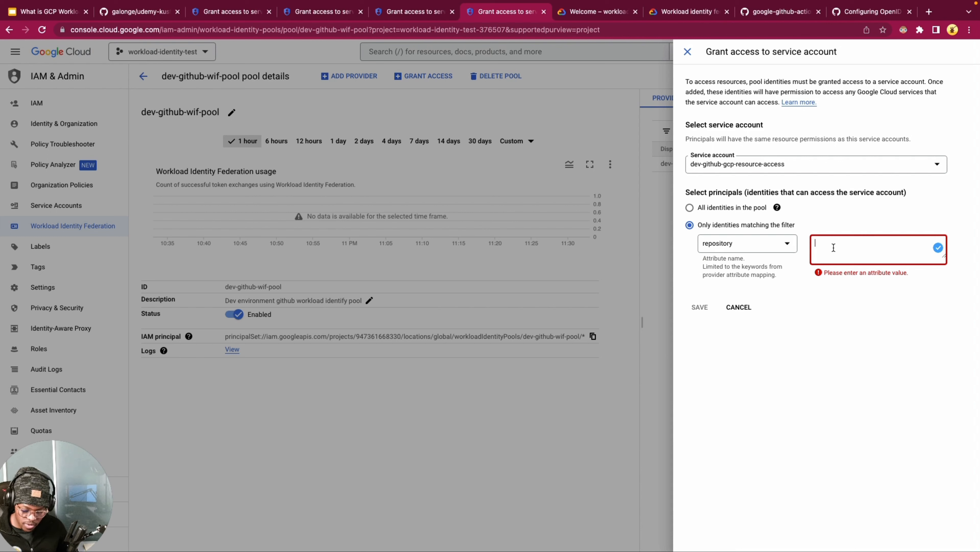
pyautogui.write('repo:galonge/udemy-kustomize-mastery:ref:refs/heads/main')
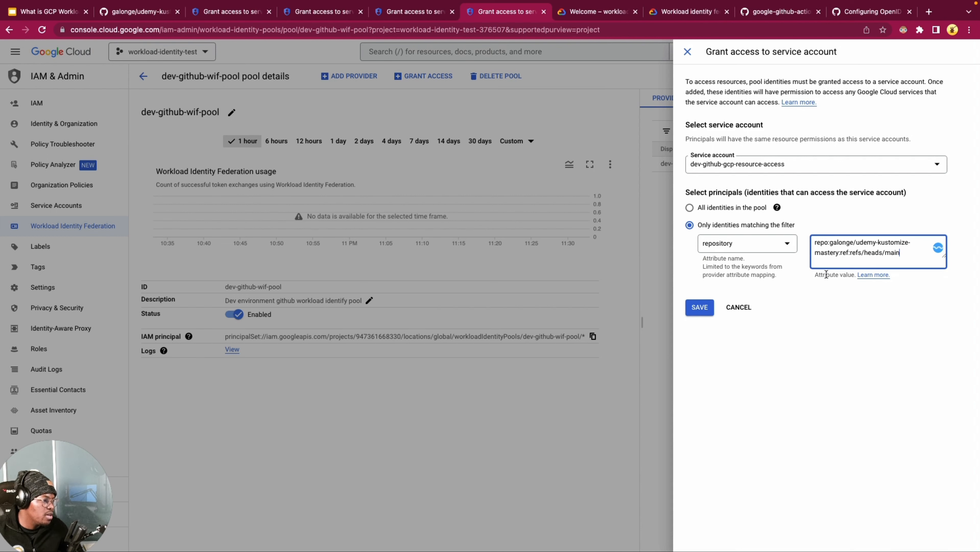
# Step: Examine the owner, repository name and branch reference parts of the entered repository attribute value
pyautogui.click(787, 292)
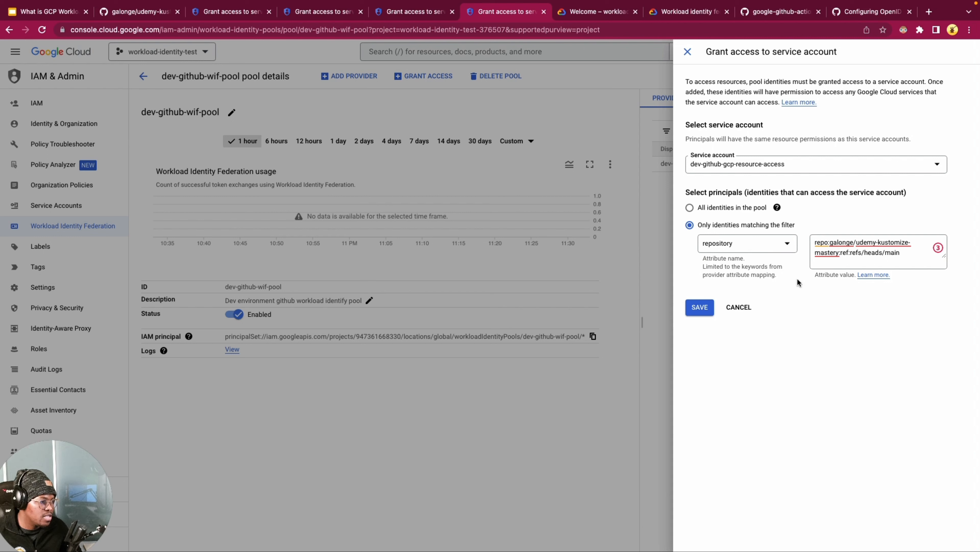
pyautogui.click(851, 243)
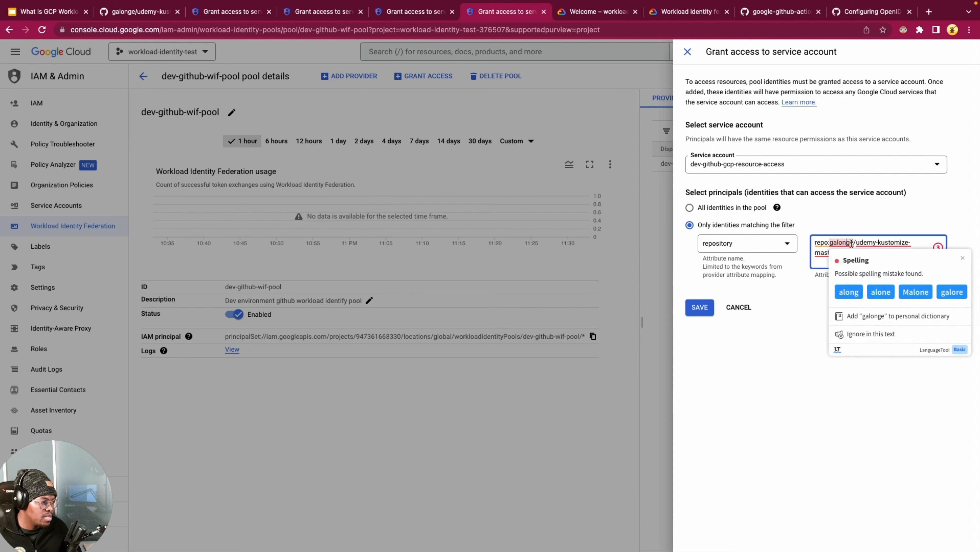
pyautogui.click(931, 241)
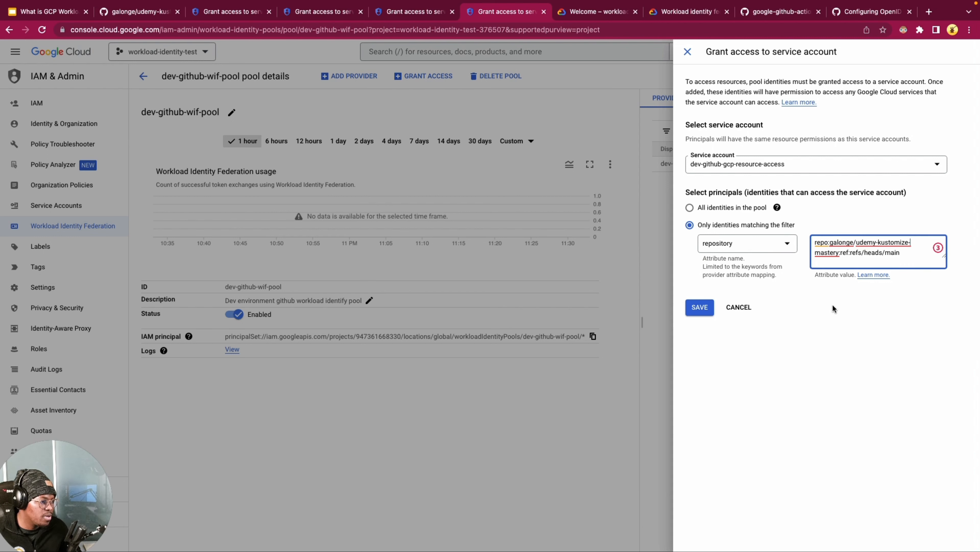
pyautogui.click(840, 253)
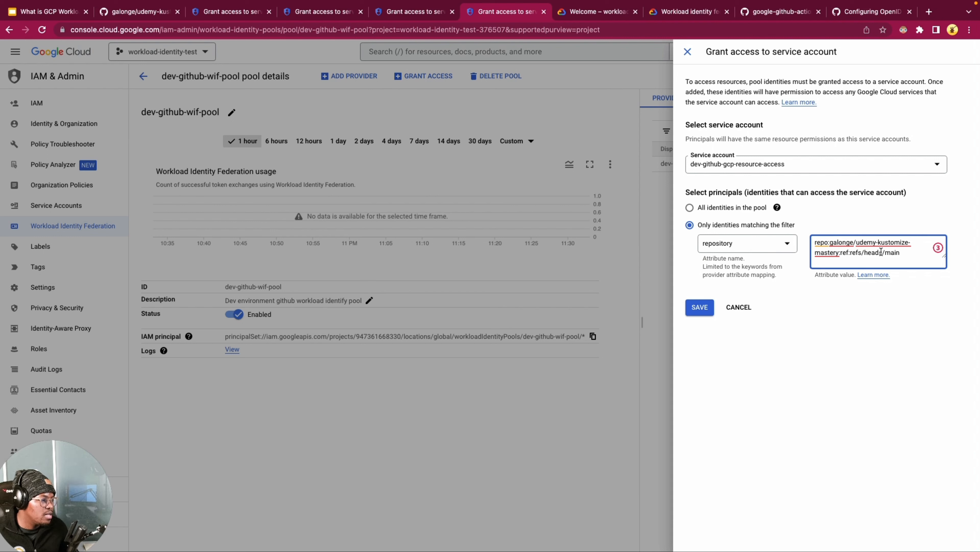
pyautogui.click(866, 255)
pyautogui.click(911, 253)
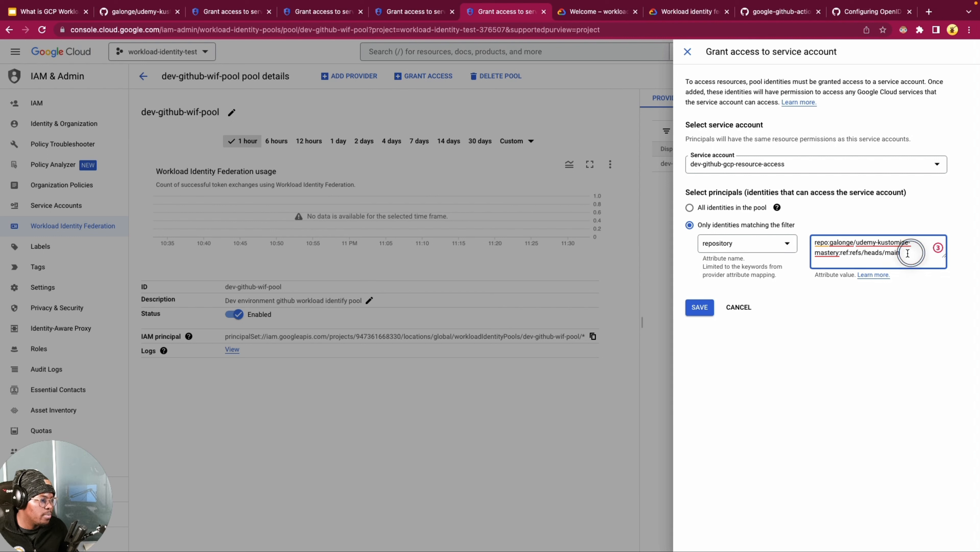
pyautogui.moveTo(900, 253); pyautogui.dragTo(799, 236)
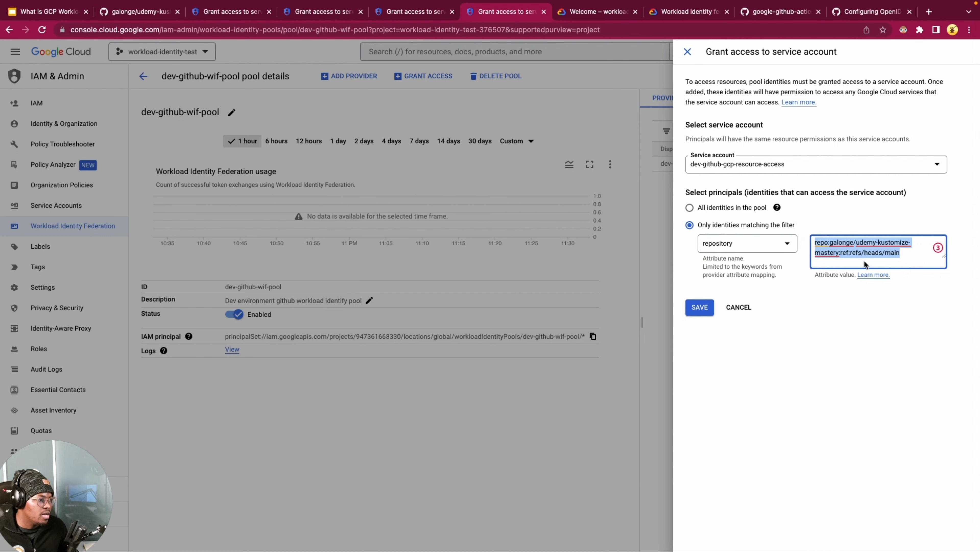
pyautogui.click(901, 254)
pyautogui.moveTo(890, 253); pyautogui.dragTo(813, 240)
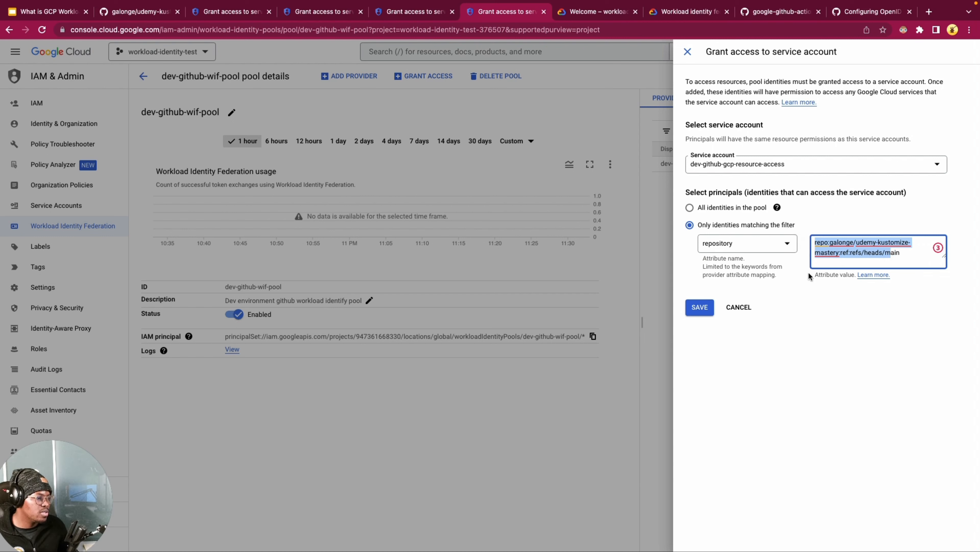
pyautogui.click(790, 270)
# Step: Save the service account access grant for the identities matching the repository filter
pyautogui.click(698, 309)
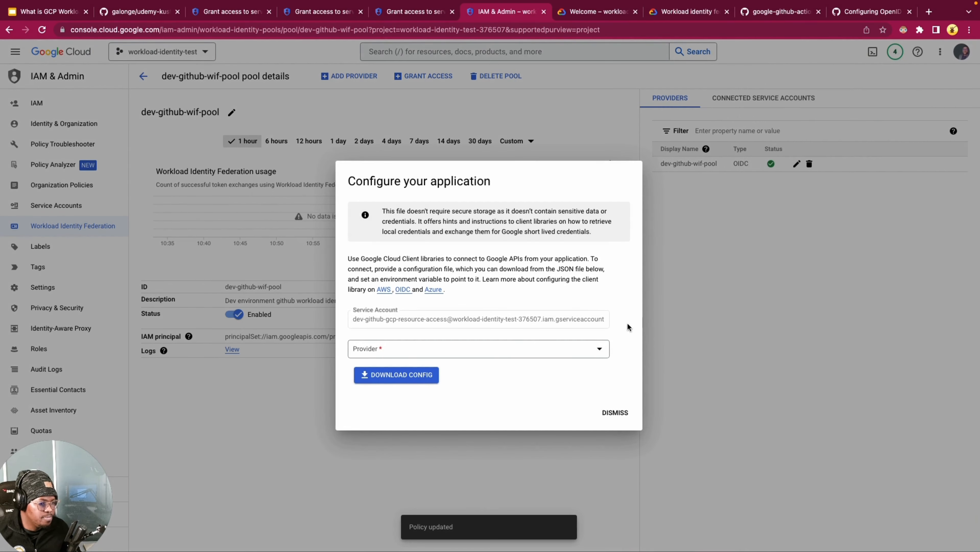
pyautogui.click(328, 325)
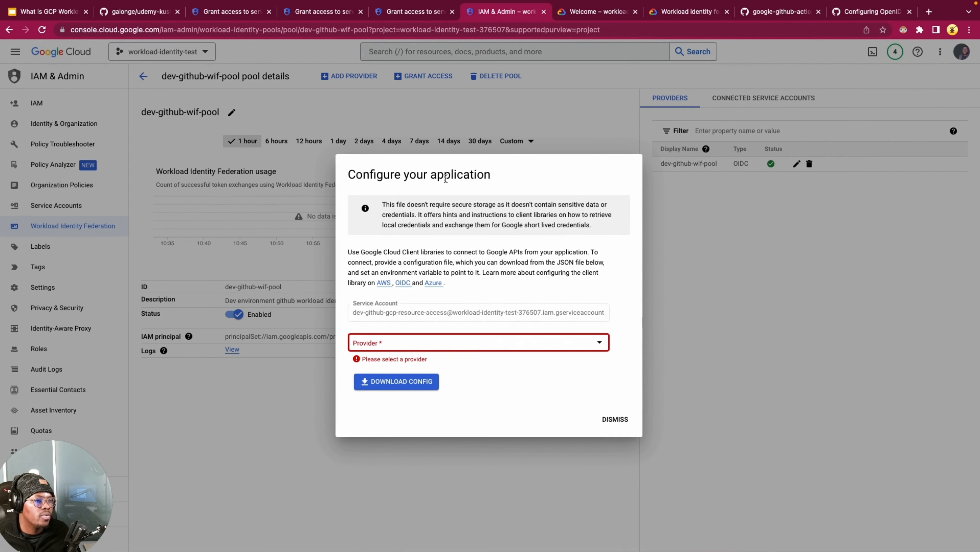
# Step: Look through the application configuration's token path and format options for the dev-github-wif-pool provider, and dismiss the dialog without downloading the config
pyautogui.click(425, 345)
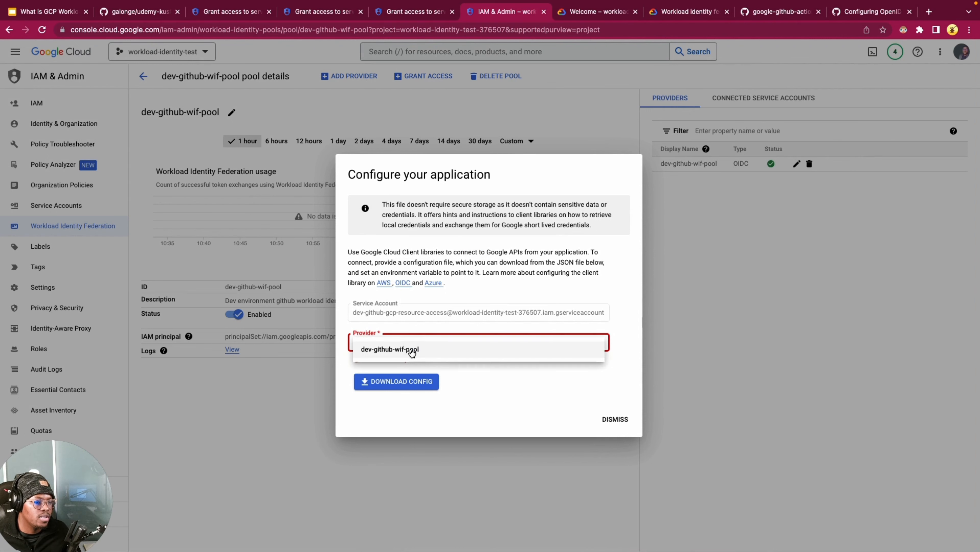
pyautogui.click(402, 349)
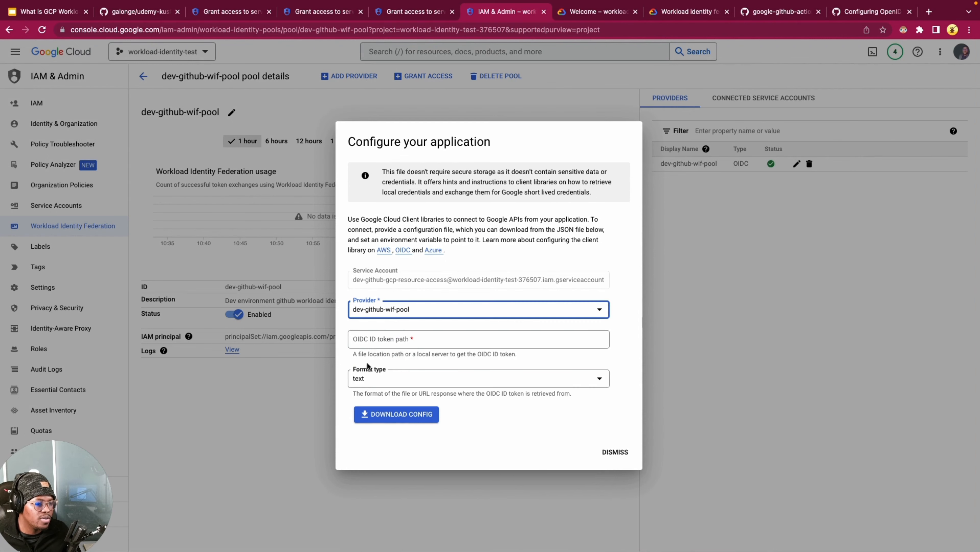
pyautogui.click(382, 386)
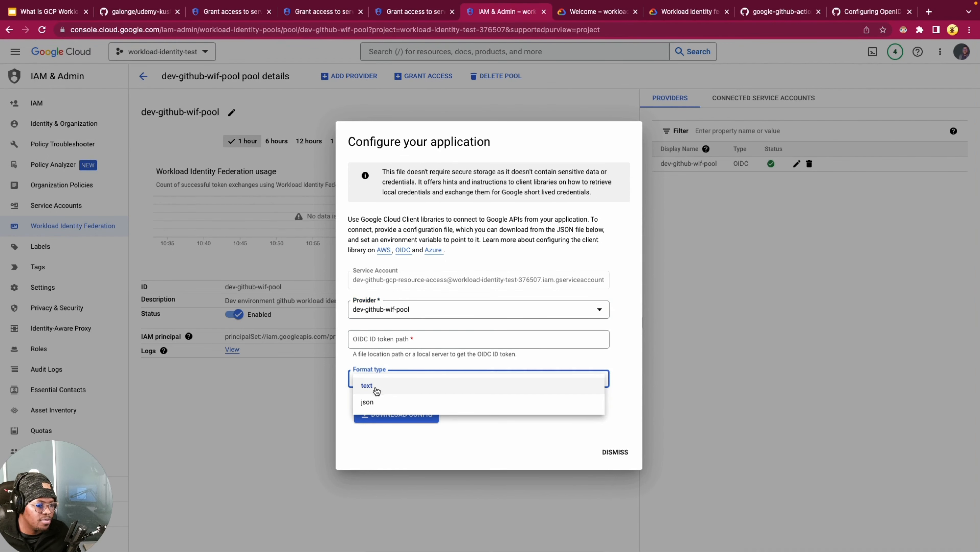
pyautogui.click(389, 359)
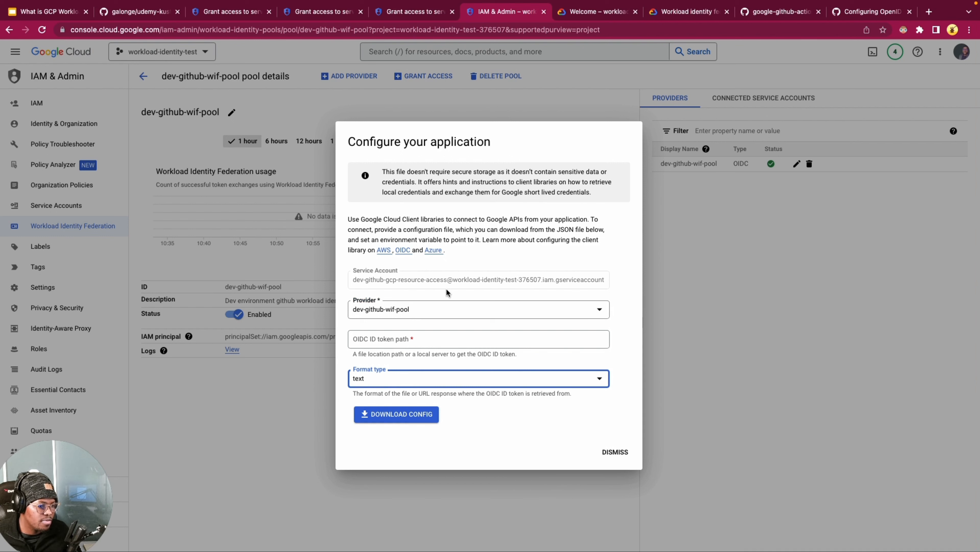
pyautogui.click(451, 380)
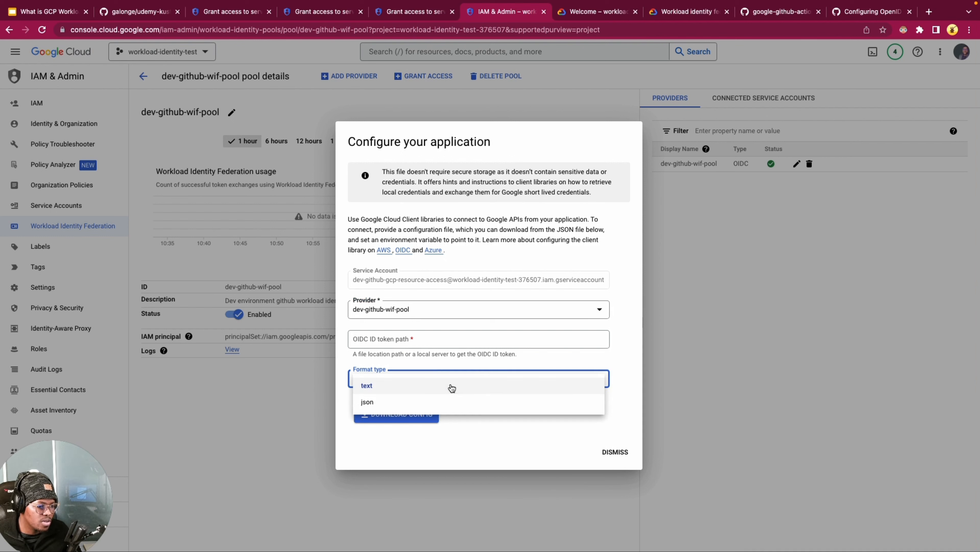
pyautogui.click(421, 357)
pyautogui.click(607, 453)
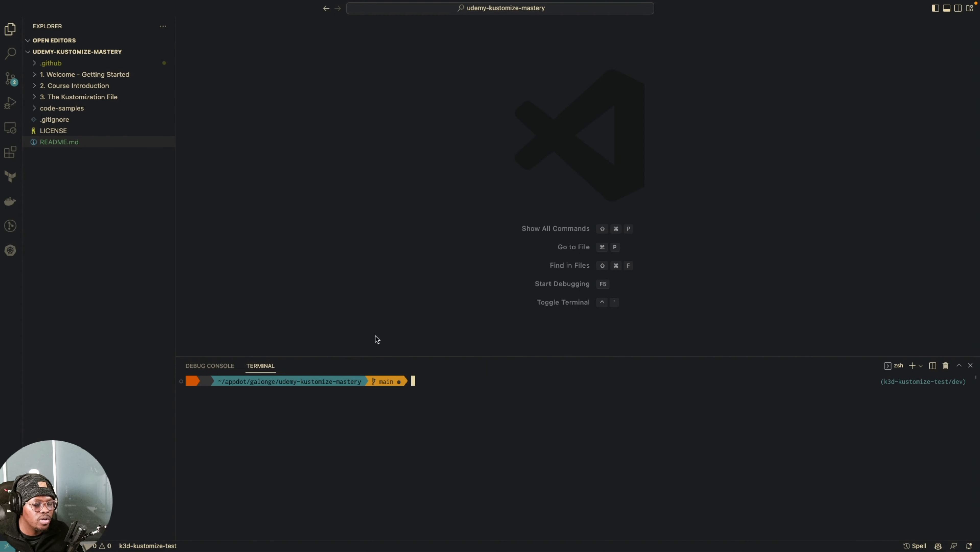
# Step: Switch to Visual Studio Code and open the demo-wif.yml workflow from the .github/workflows folder
pyautogui.click(49, 63)
pyautogui.click(65, 85)
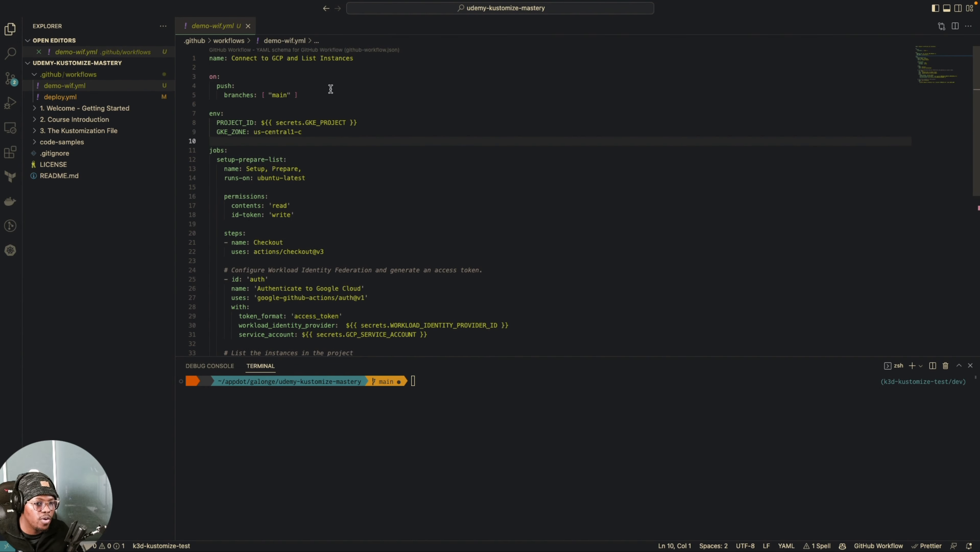
pyautogui.click(257, 68)
pyautogui.click(341, 102)
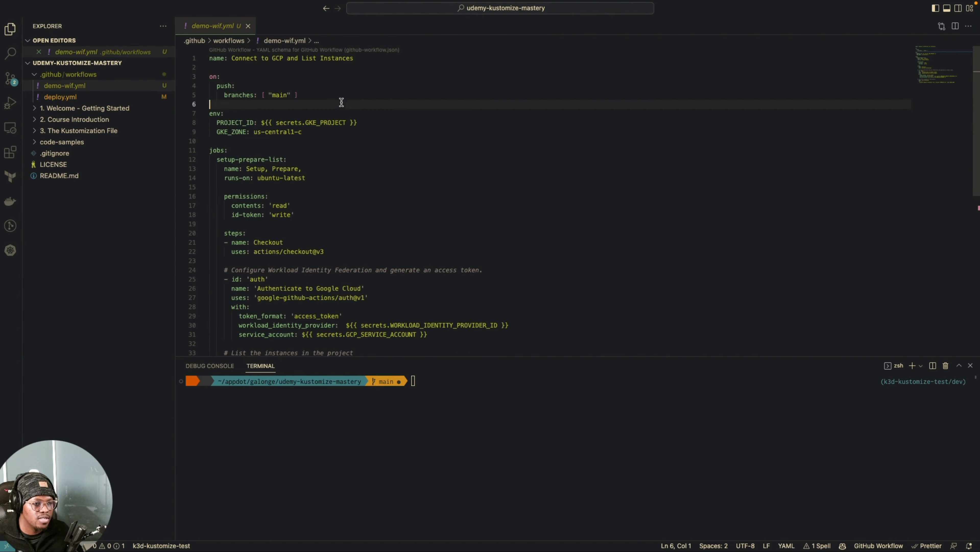
# Step: Examine the setup-prepare-list job, focusing on the step that authenticates to Google Cloud with google-github-actions/auth
pyautogui.click(355, 164)
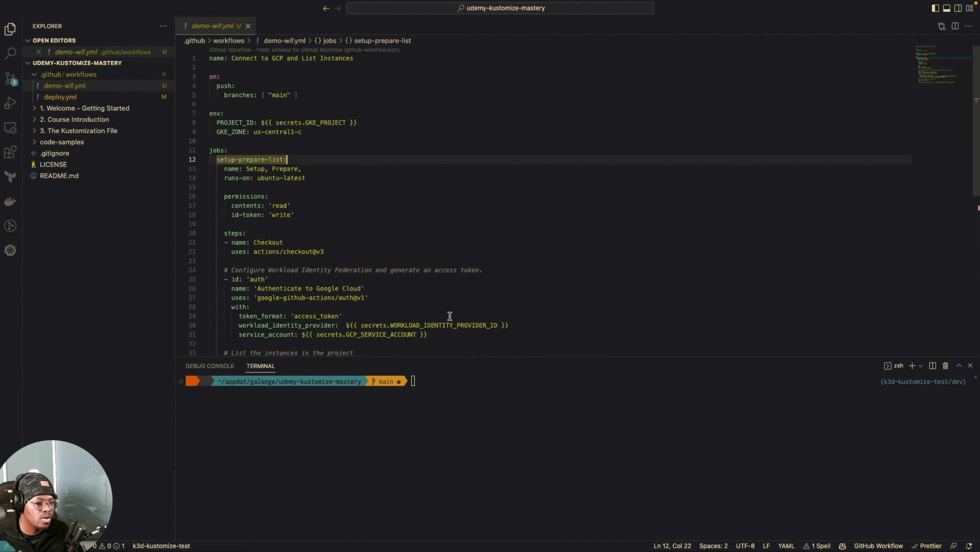
pyautogui.scroll(-3, 442, 313)
pyautogui.scroll(-3, 483, 285)
pyautogui.click(537, 233)
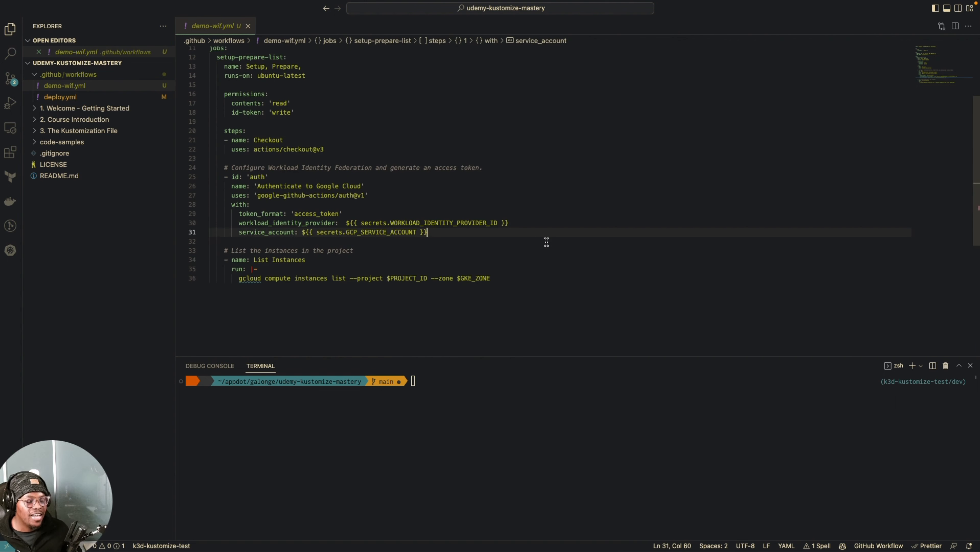
pyautogui.click(416, 203)
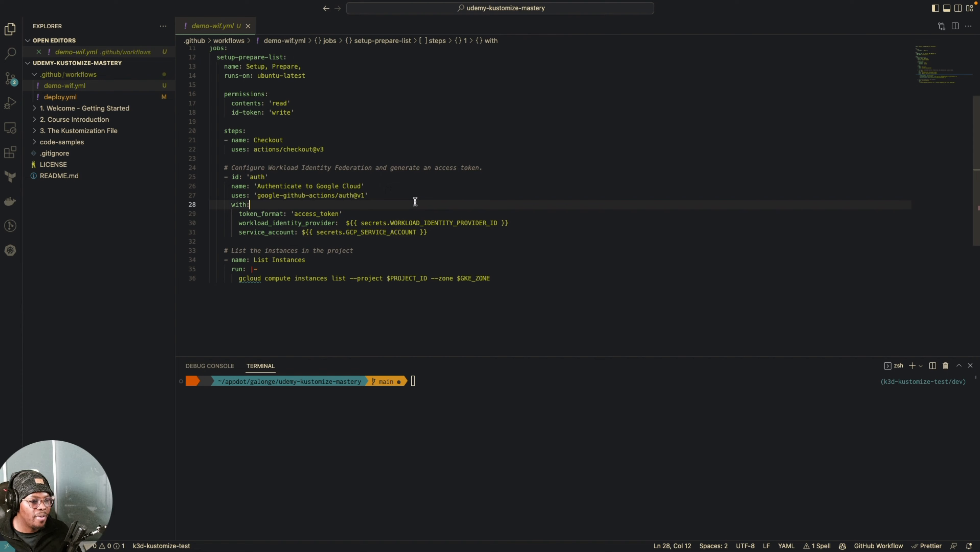
pyautogui.click(258, 196)
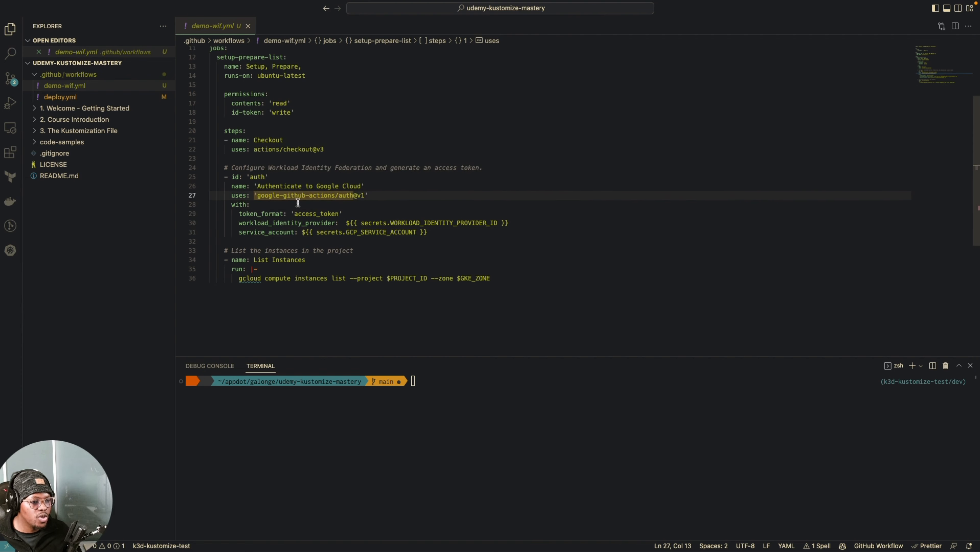
# Step: Switch to the browser and find the auth step in the google-github-actions/auth README's Usage example
pyautogui.hotkey('ctrl', 'Right')
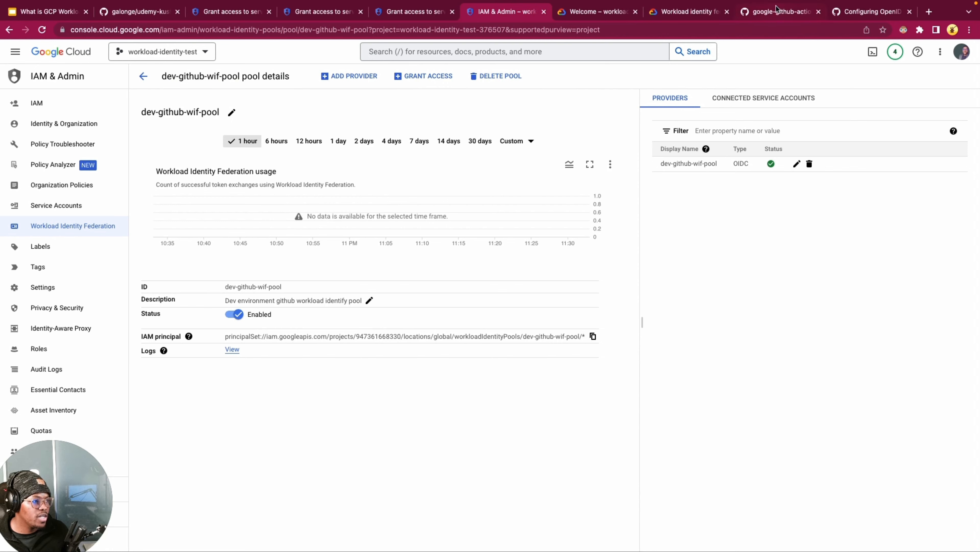
pyautogui.click(775, 14)
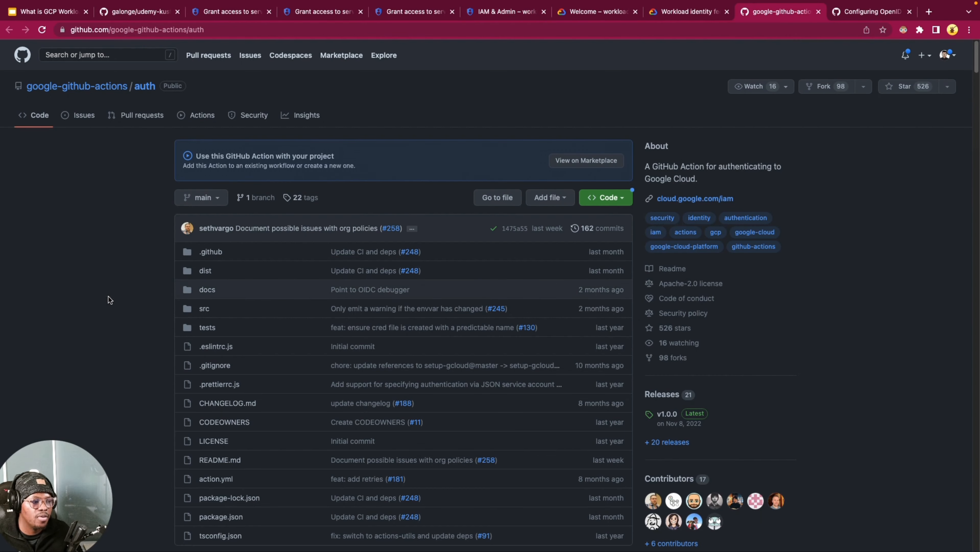
pyautogui.scroll(-10, 107, 303)
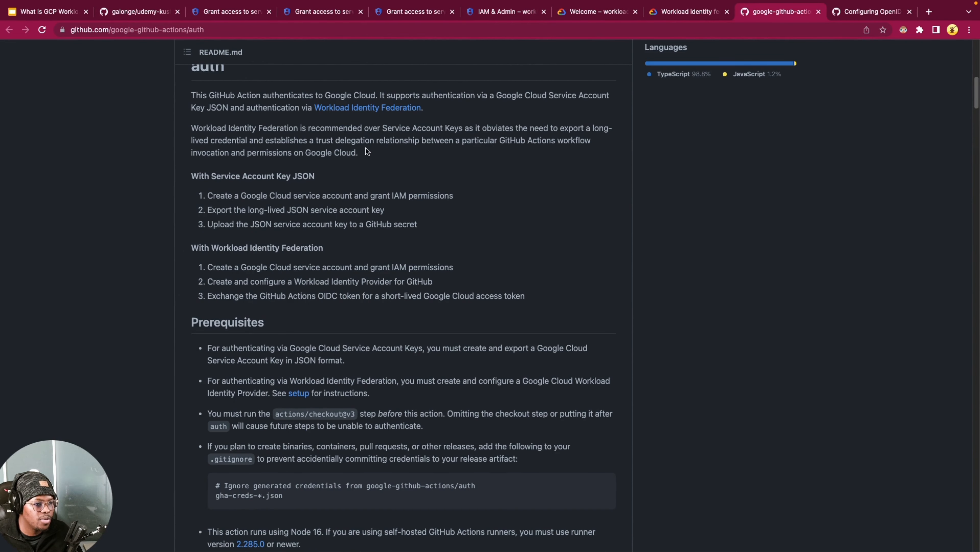
pyautogui.scroll(-5, 278, 305)
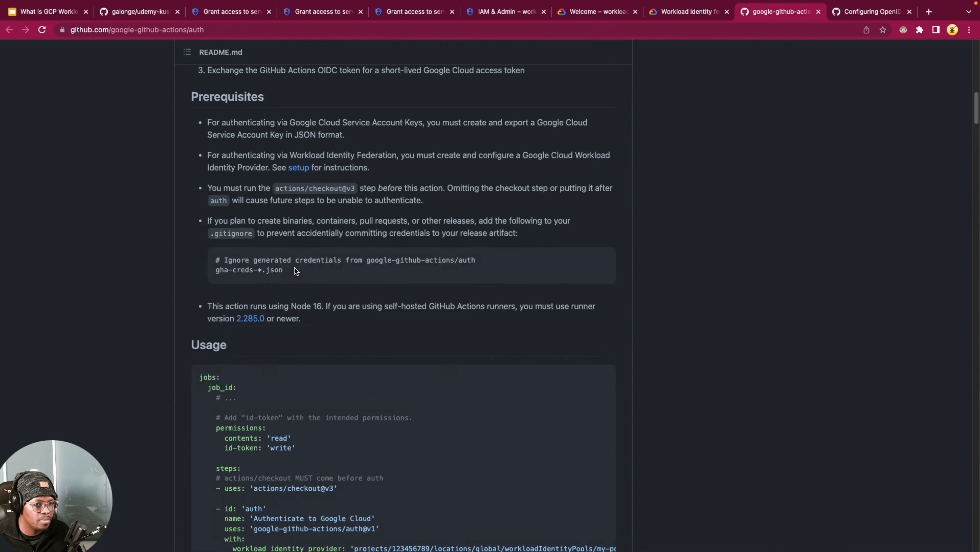
pyautogui.scroll(-4, 295, 271)
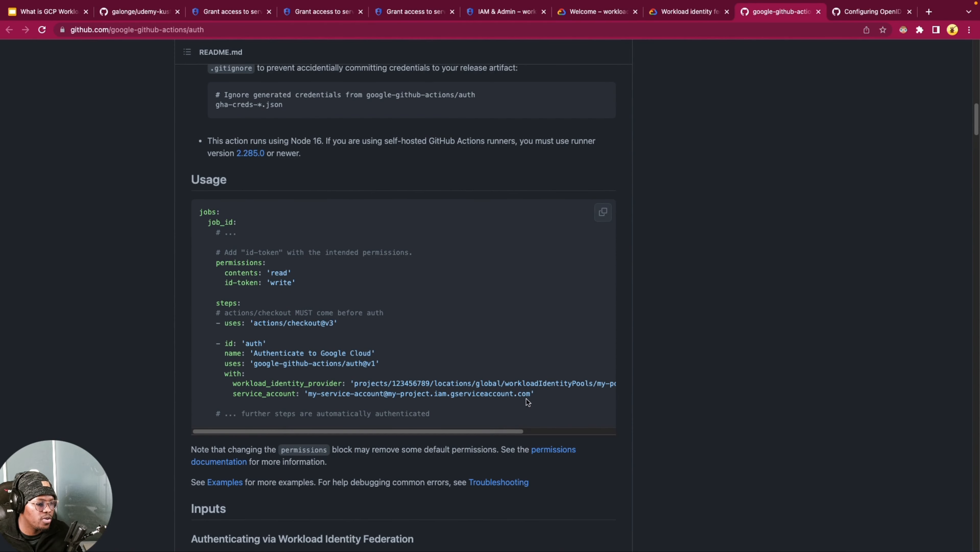
pyautogui.moveTo(518, 400); pyautogui.dragTo(185, 340)
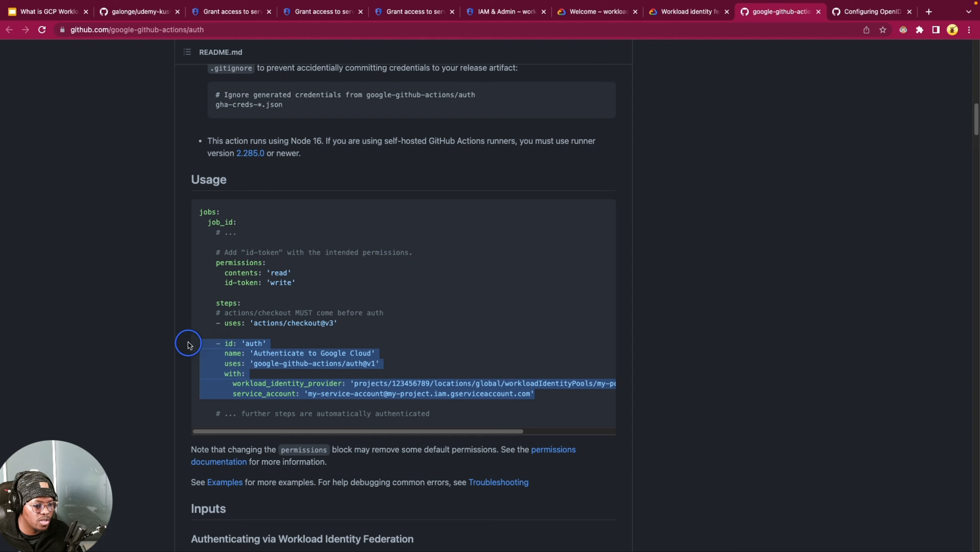
pyautogui.click(284, 390)
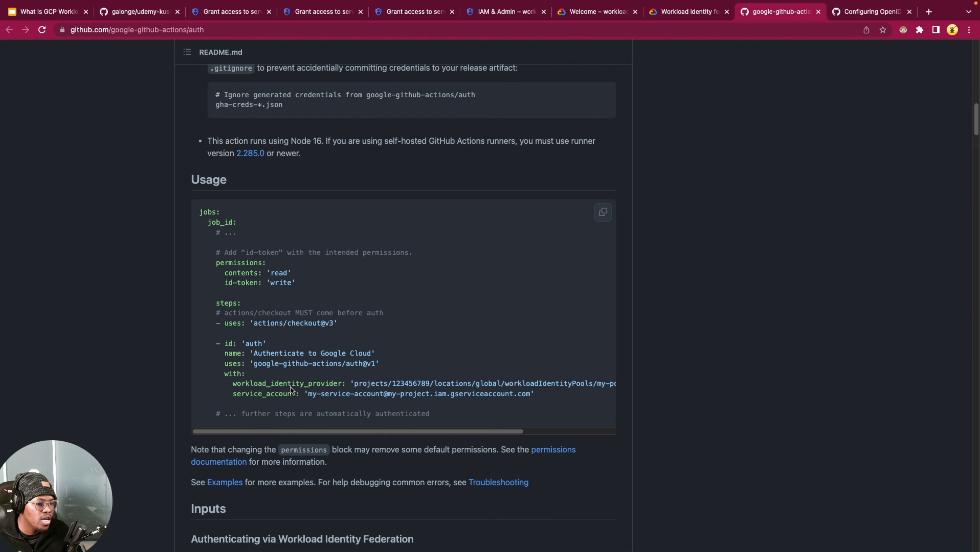
# Step: Examine the workload_identity_provider and service_account values expected by the README's auth step
pyautogui.doubleClick(288, 384)
pyautogui.moveTo(408, 385); pyautogui.dragTo(630, 383)
pyautogui.moveTo(501, 431); pyautogui.dragTo(411, 431)
pyautogui.click(252, 393)
pyautogui.doubleClick(252, 393)
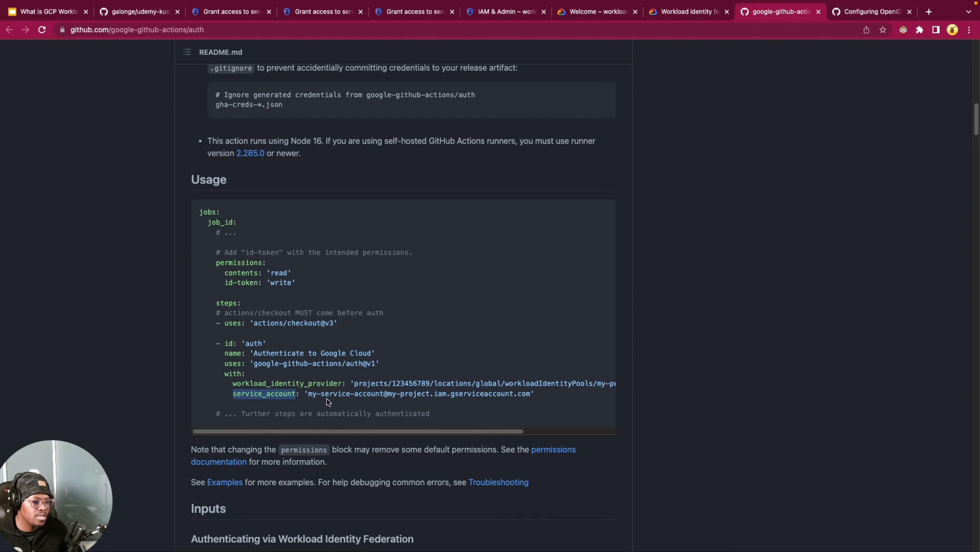
pyautogui.moveTo(354, 394); pyautogui.dragTo(577, 402)
pyautogui.click(874, 91)
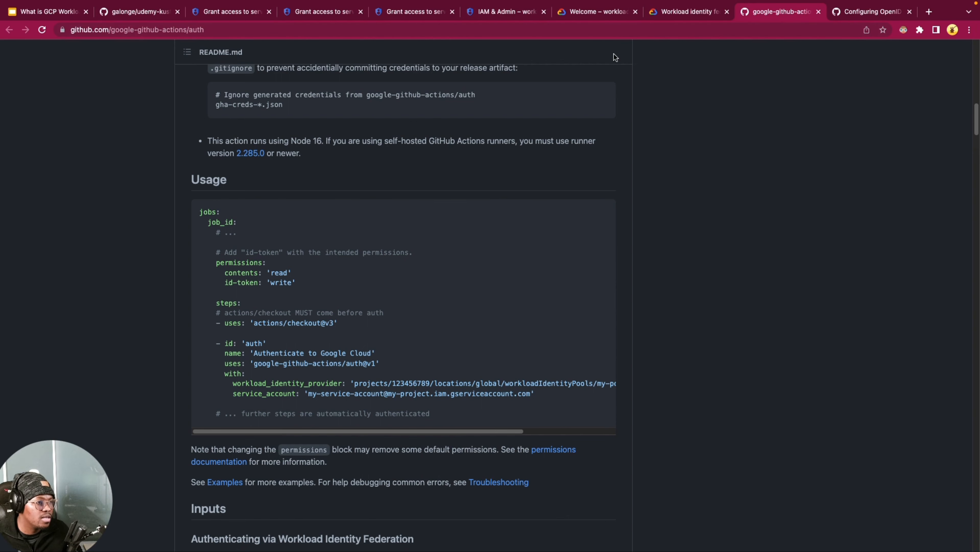
# Step: Back in Visual Studio Code, change the secret referenced by PROJECT_ID in demo-wif.yml to GCP_PROJECT_ID
pyautogui.hotkey('ctrl', 'Right')
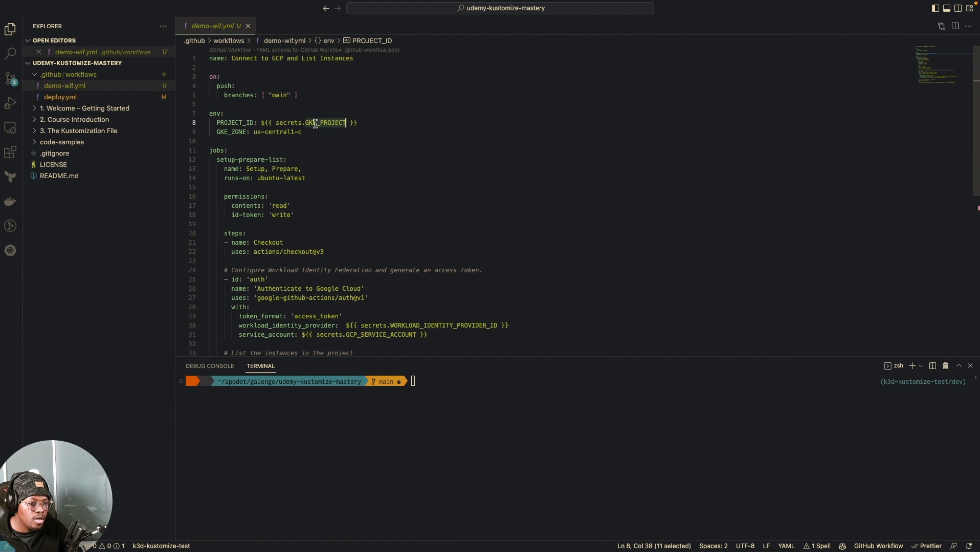
pyautogui.write('GCP')
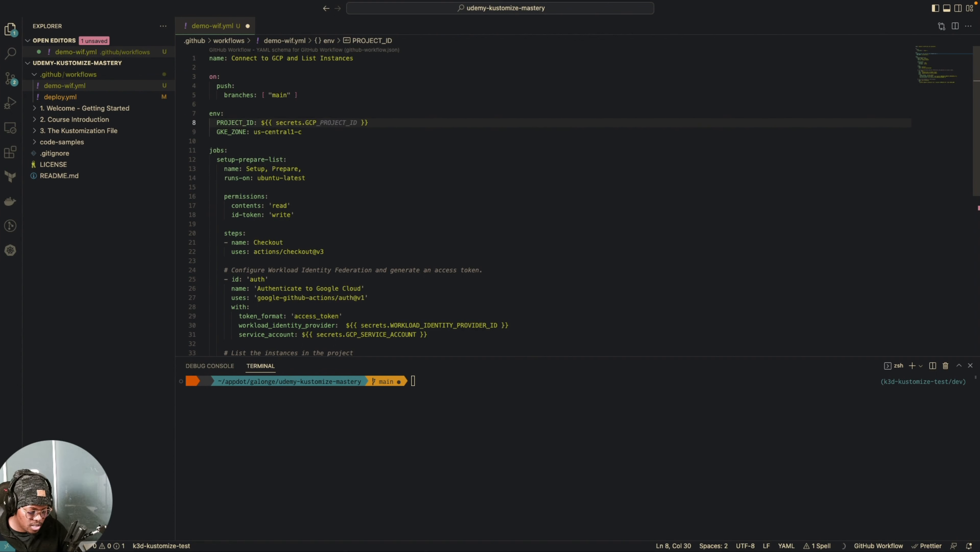
pyautogui.write('_PROJECT_ID')
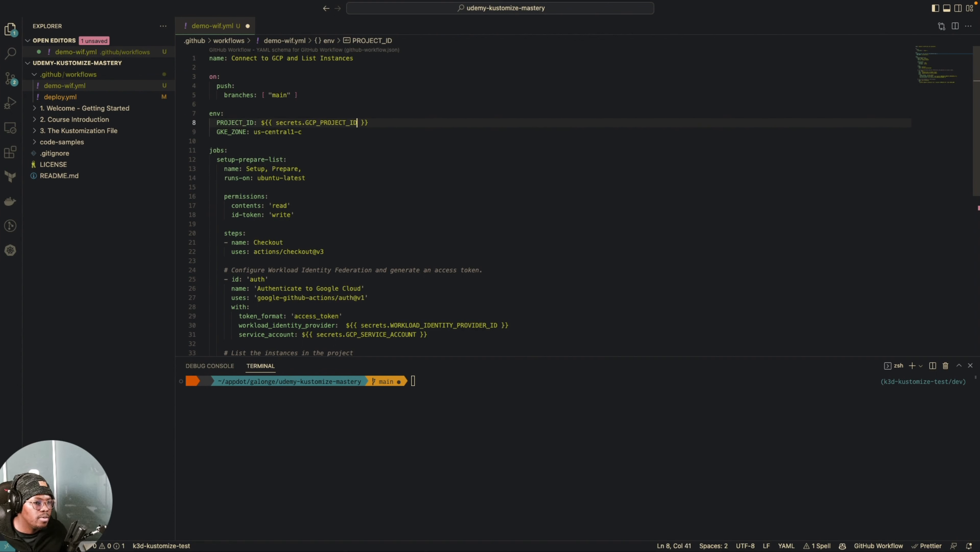
pyautogui.click(349, 149)
# Step: Review the GKE_ZONE environment variable and its us-central1-c value in the workflow
pyautogui.moveTo(317, 132); pyautogui.dragTo(253, 132)
pyautogui.click(238, 132)
pyautogui.click(321, 131)
pyautogui.moveTo(349, 133); pyautogui.dragTo(215, 129)
pyautogui.click(337, 149)
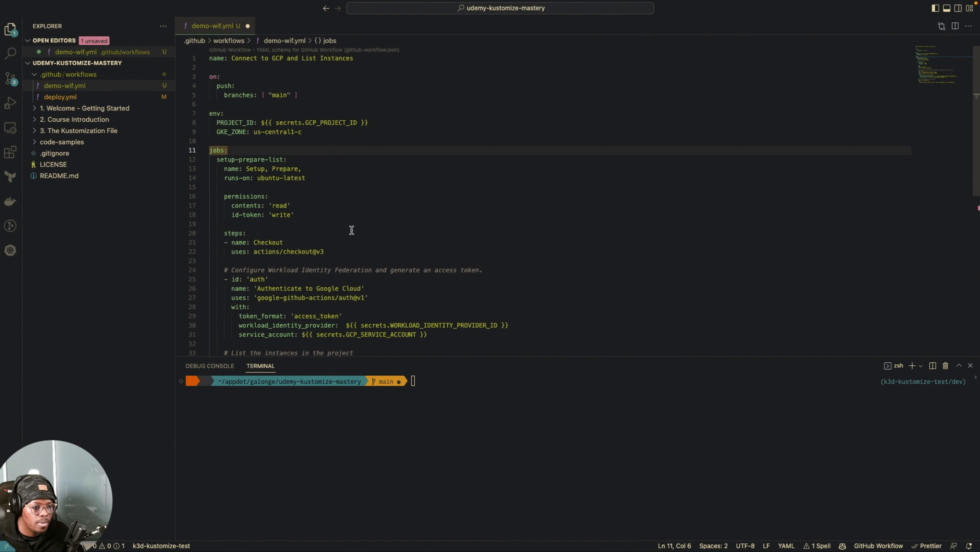
# Step: Review the permissions block of the setup-prepare-list job, including its contents and id-token entries
pyautogui.scroll(-3, 300, 236)
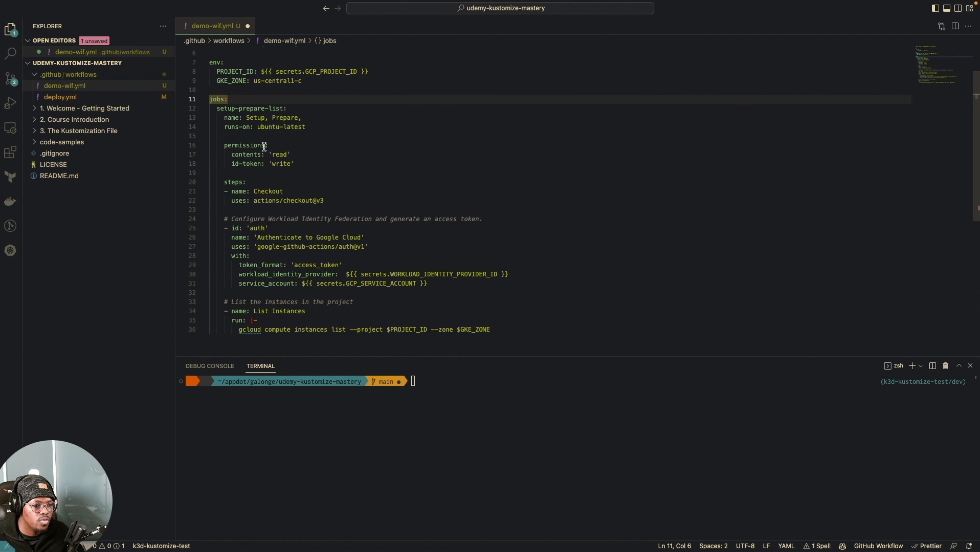
pyautogui.click(291, 109)
pyautogui.click(303, 154)
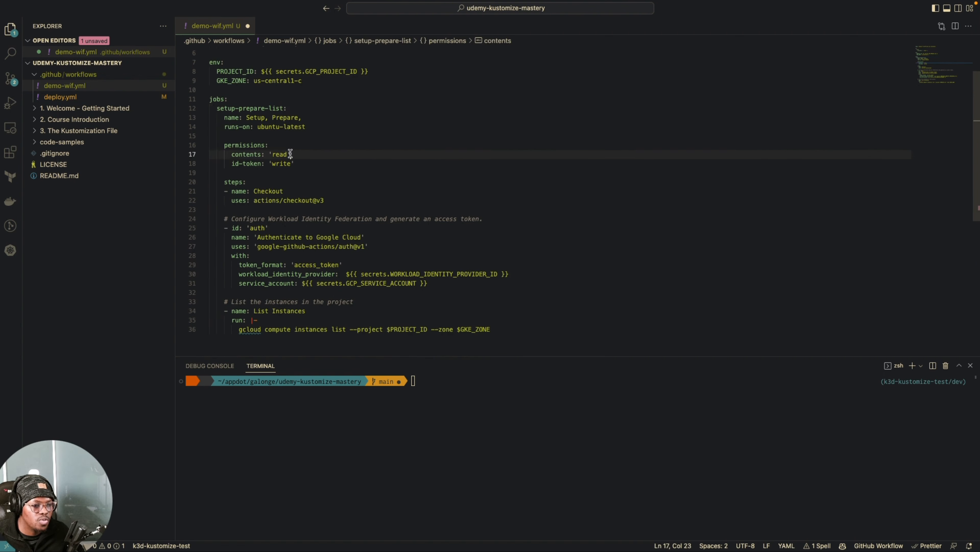
pyautogui.moveTo(342, 175); pyautogui.dragTo(265, 155)
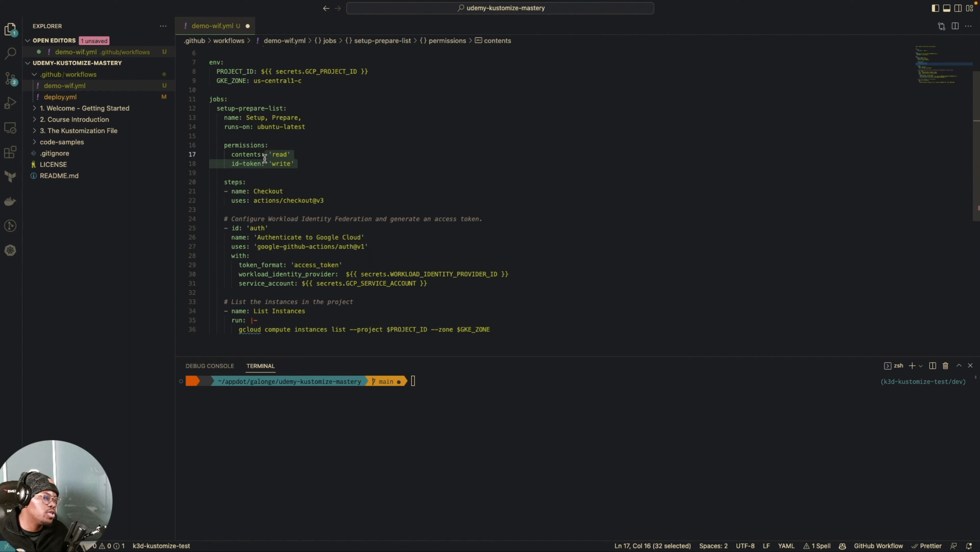
pyautogui.click(467, 173)
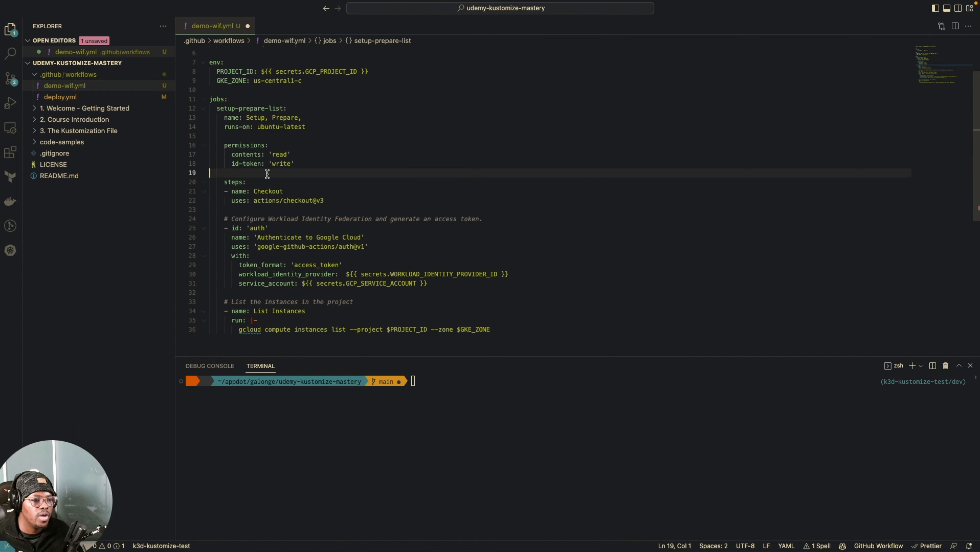
pyautogui.click(300, 140)
pyautogui.click(314, 154)
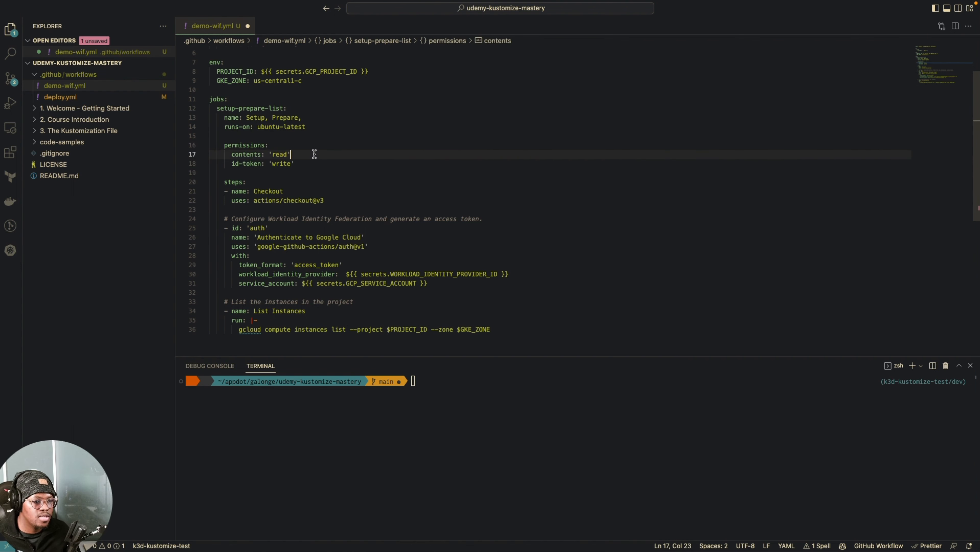
pyautogui.moveTo(230, 155); pyautogui.dragTo(292, 155)
pyautogui.click(293, 155)
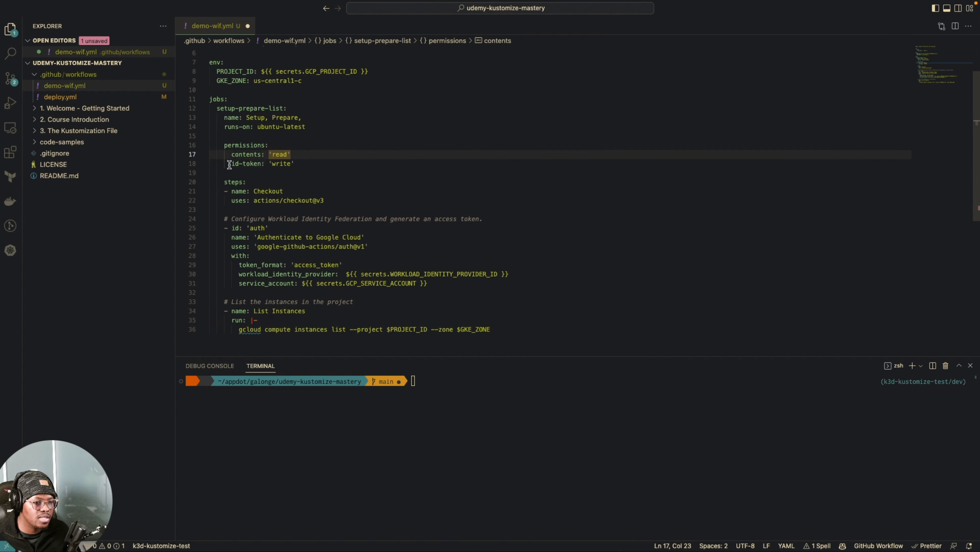
pyautogui.moveTo(229, 165); pyautogui.dragTo(294, 163)
pyautogui.click(328, 173)
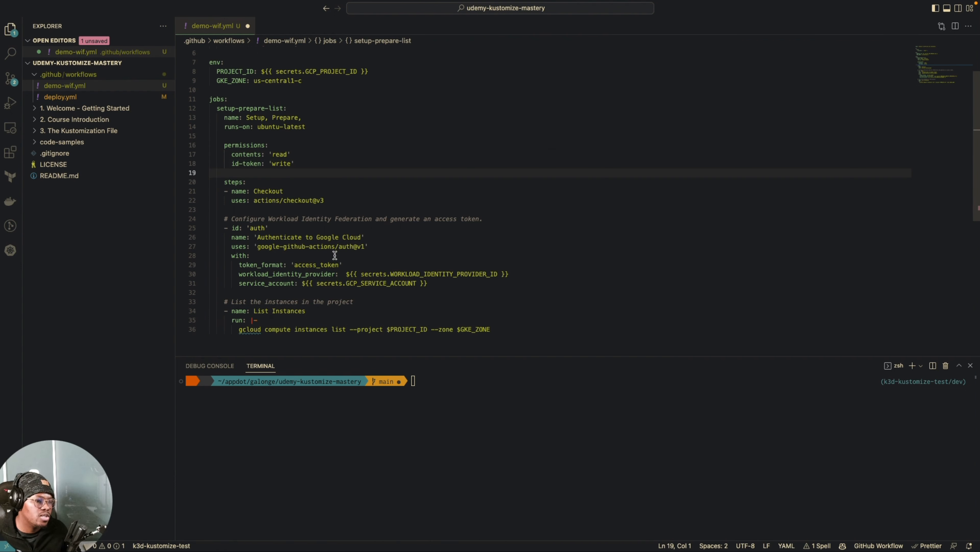
# Step: Examine the Authenticate to Google Cloud step's action, token format, workload identity provider and service account entries
pyautogui.click(380, 246)
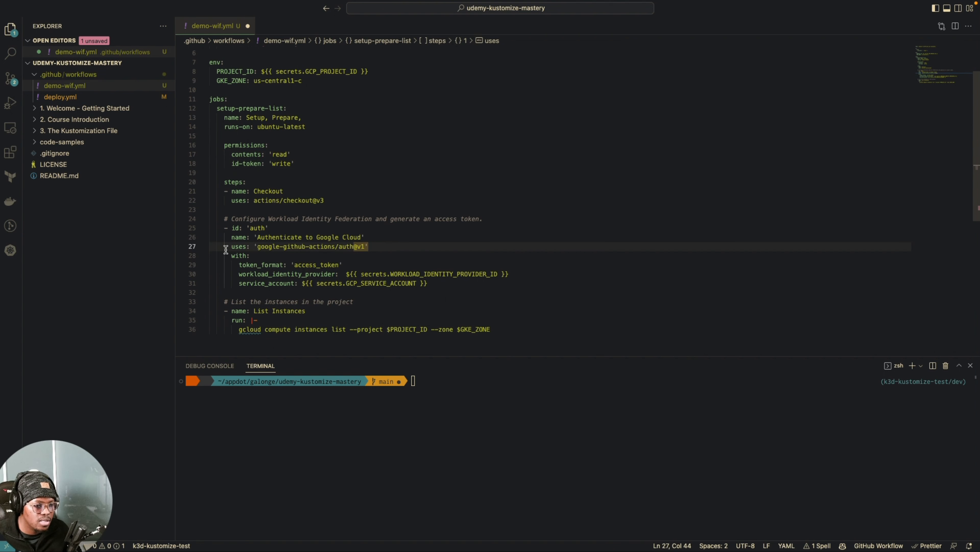
pyautogui.click(279, 229)
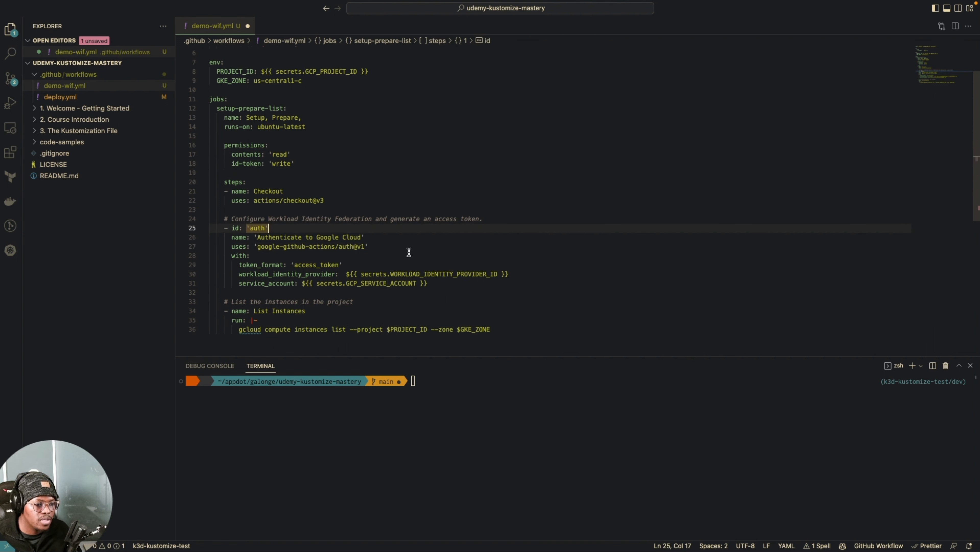
pyautogui.click(389, 247)
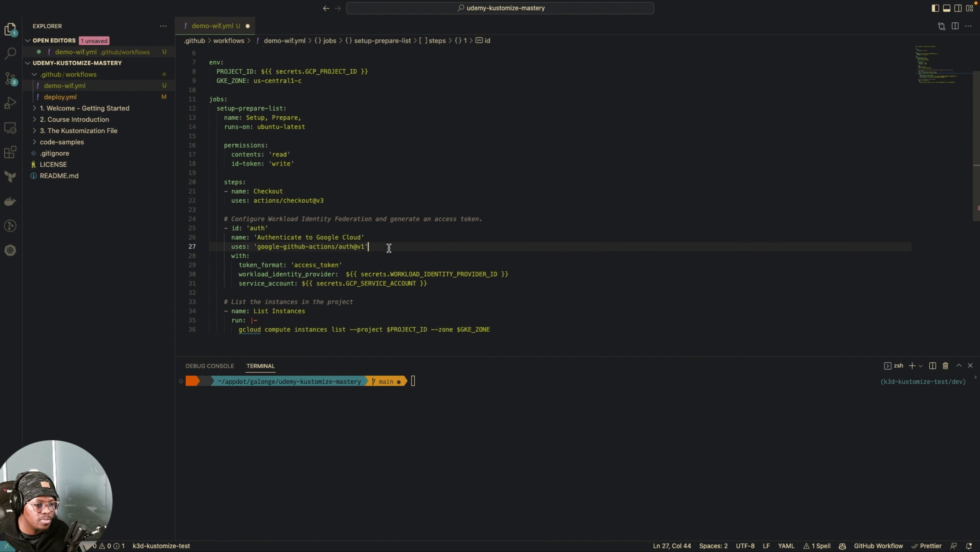
pyautogui.click(353, 266)
pyautogui.click(291, 274)
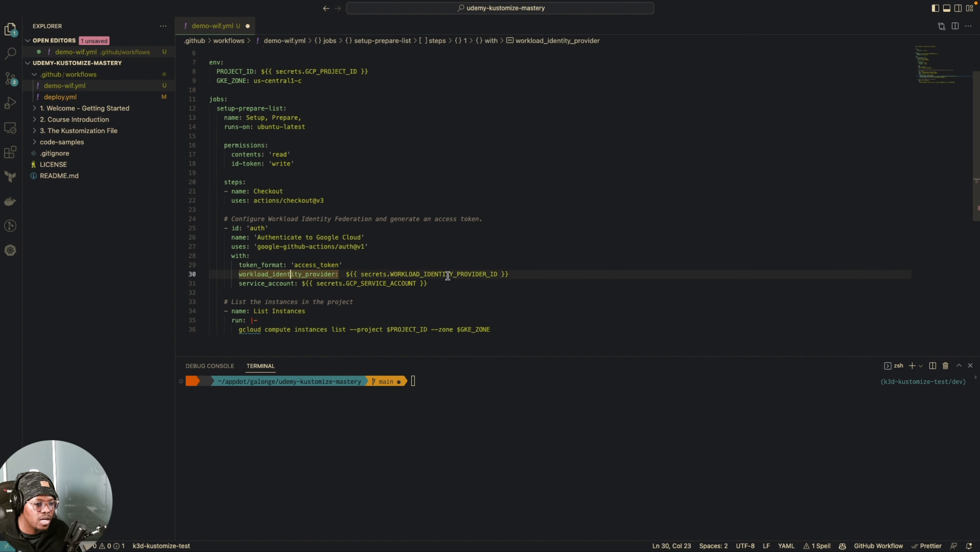
pyautogui.click(526, 272)
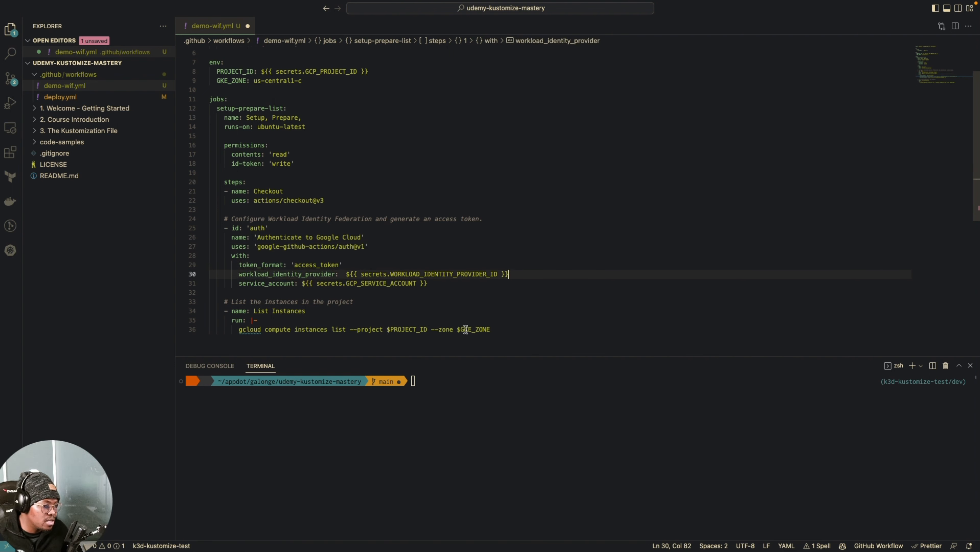
pyautogui.click(428, 282)
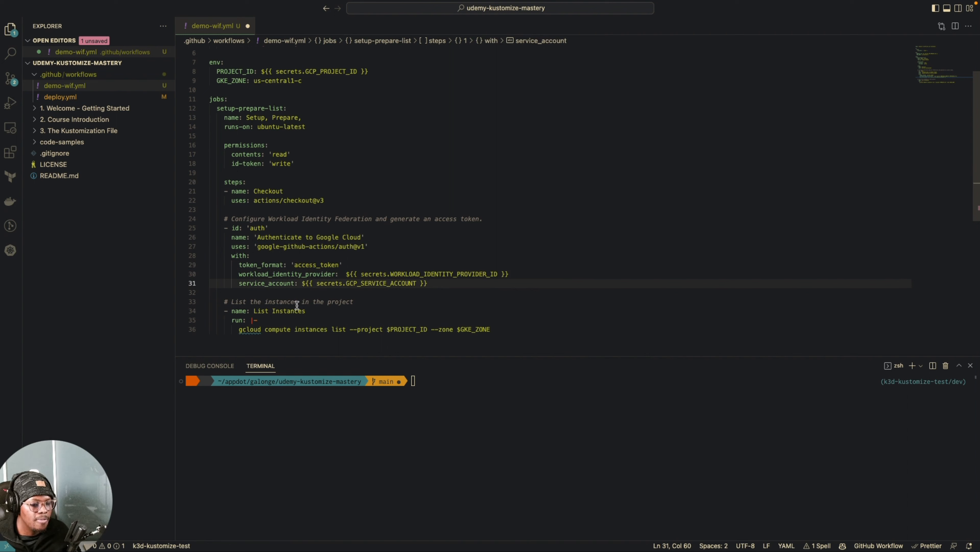
pyautogui.click(369, 293)
pyautogui.click(475, 275)
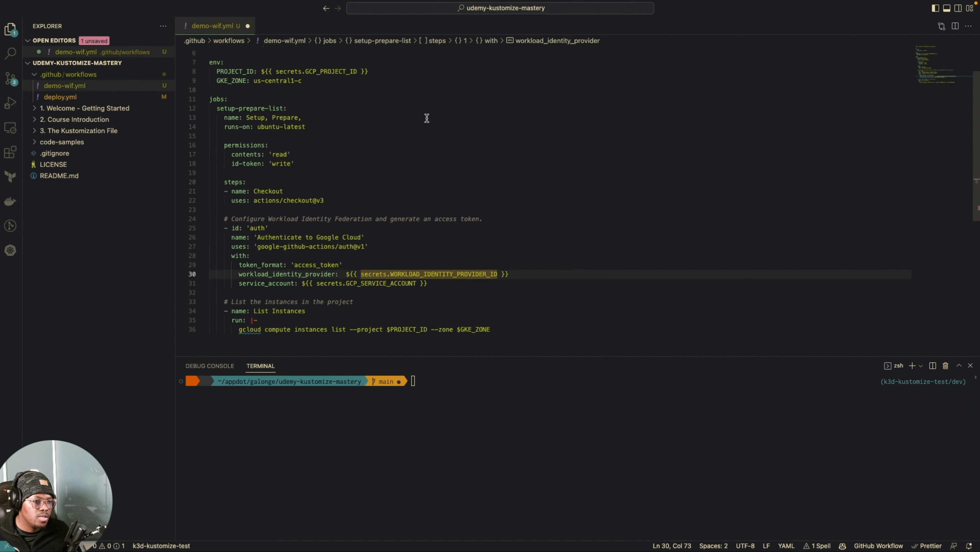
# Step: Save the demo-wif.yml workflow file
pyautogui.scroll(1, 466, 152)
pyautogui.click(456, 143)
pyautogui.click(455, 173)
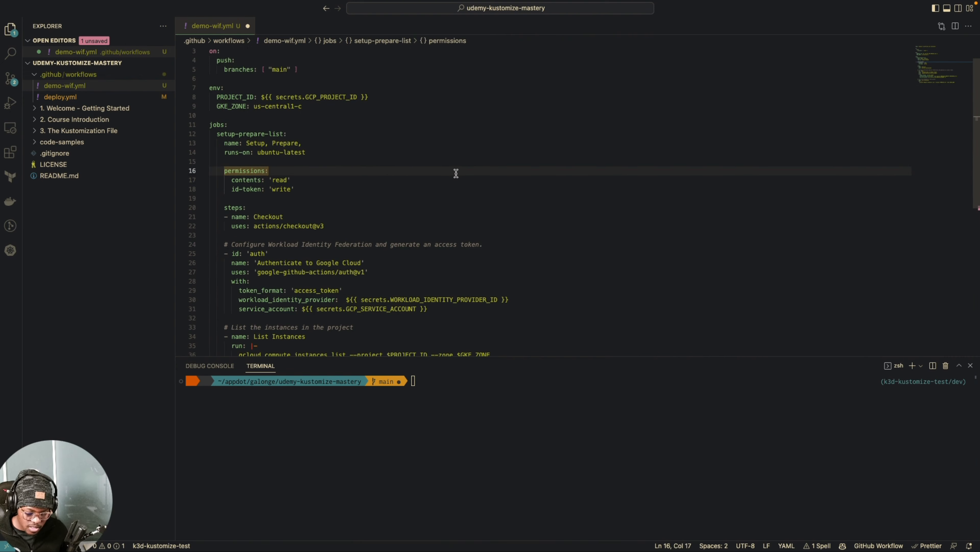
pyautogui.press('super+s')
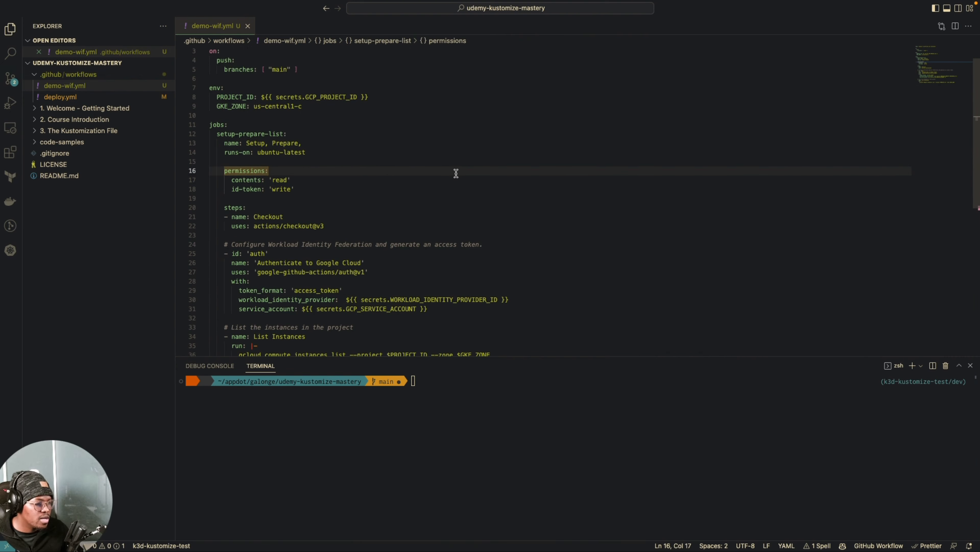
# Step: Switch to the browser and open the Actions secrets in the settings of the udemy-kustomize-mastery GitHub repository
pyautogui.press('super+Tab')
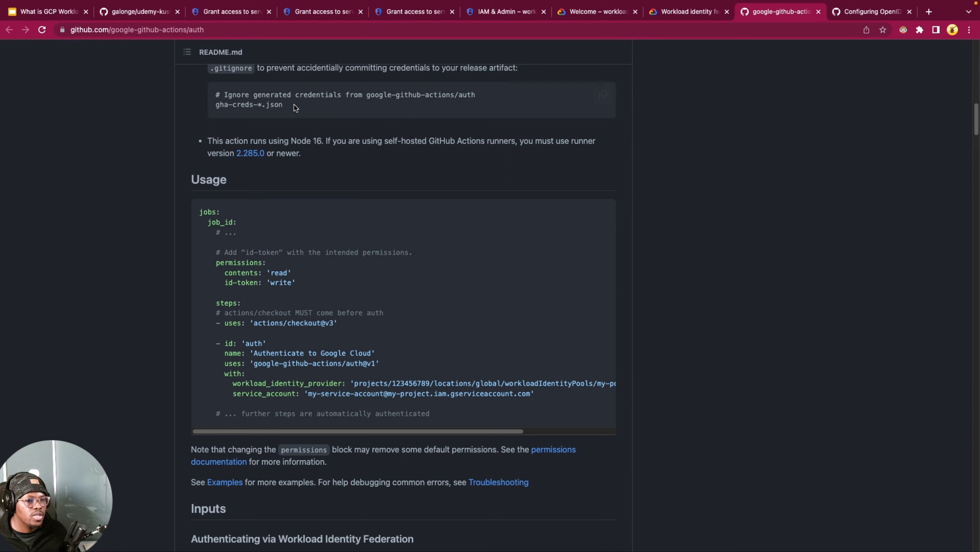
pyautogui.click(122, 93)
pyautogui.click(139, 13)
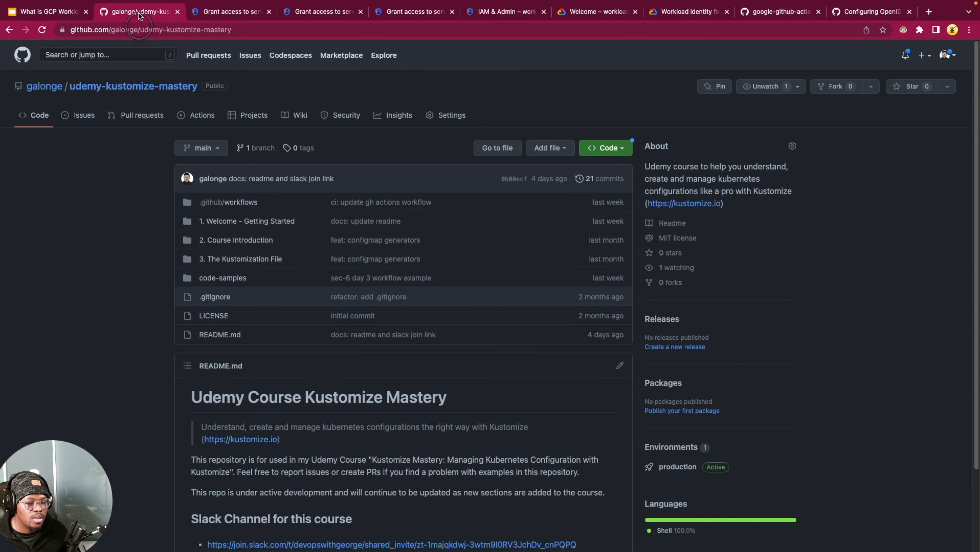
pyautogui.click(455, 114)
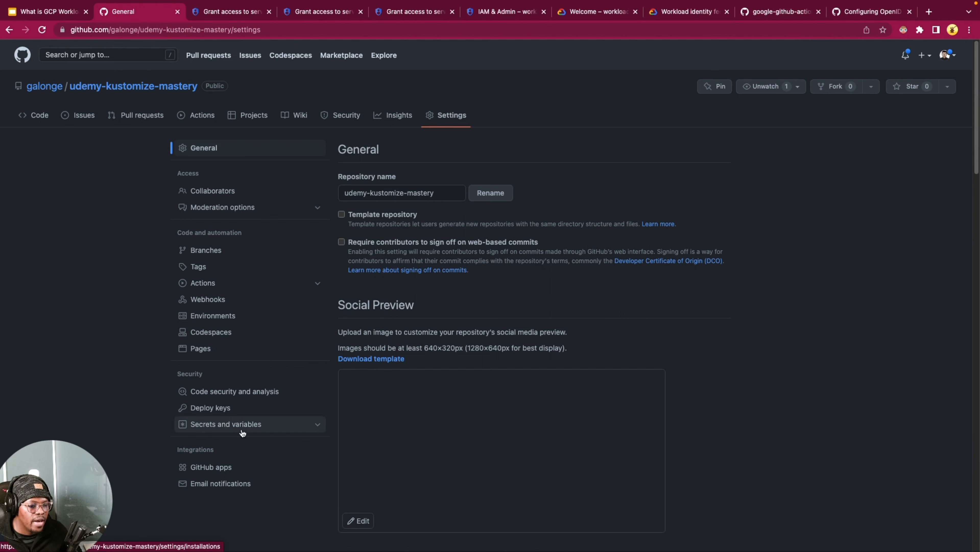
pyautogui.click(273, 429)
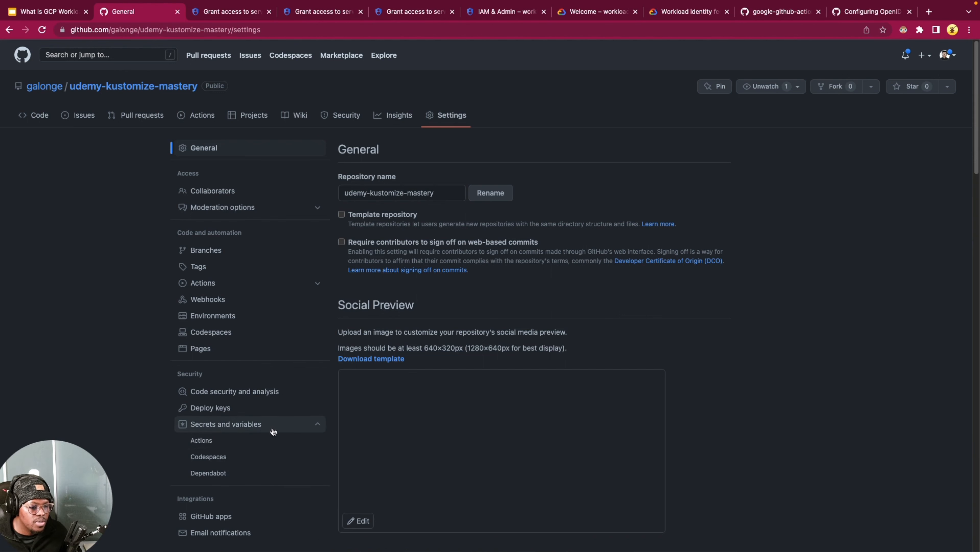
pyautogui.click(210, 440)
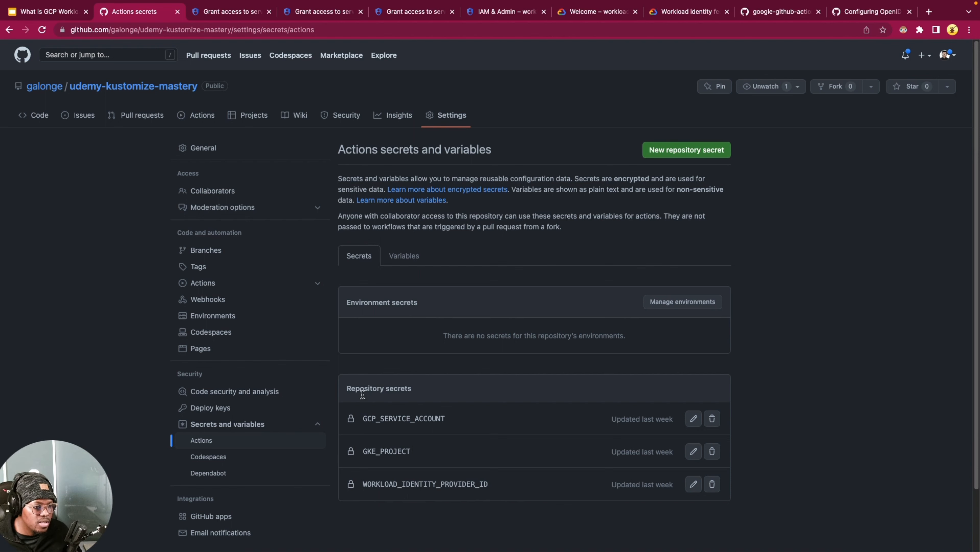
pyautogui.scroll(-3, 769, 325)
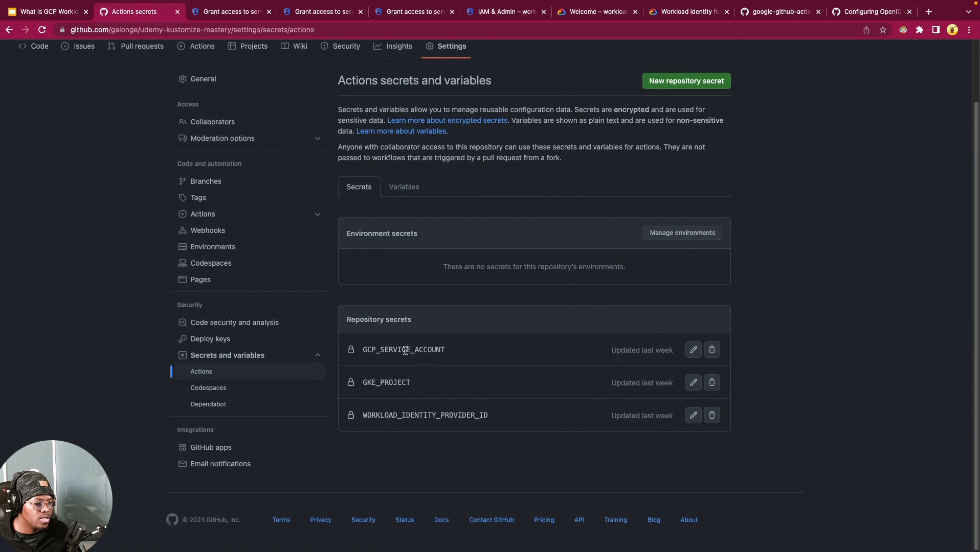
# Step: Open the GCP_SERVICE_ACCOUNT repository secret for updating
pyautogui.doubleClick(405, 350)
pyautogui.click(695, 352)
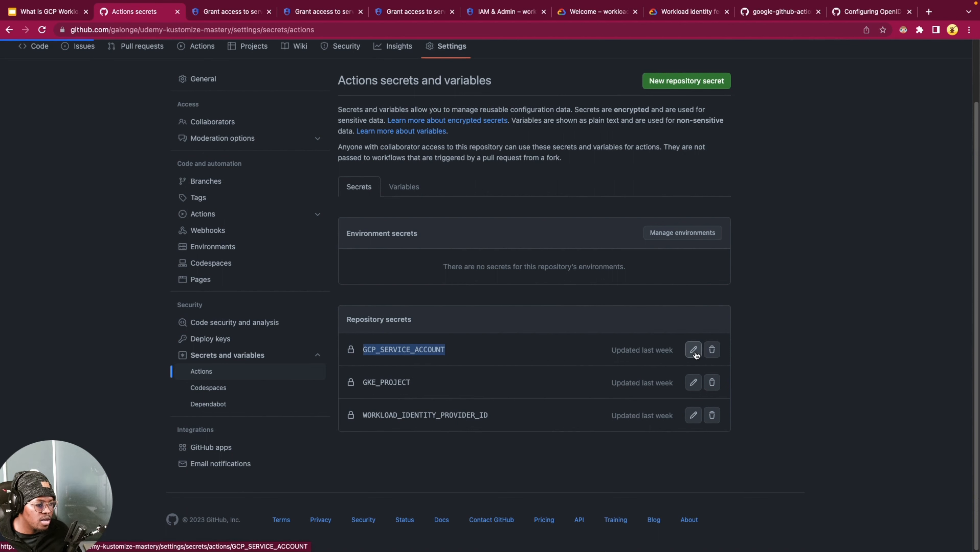
pyautogui.click(390, 234)
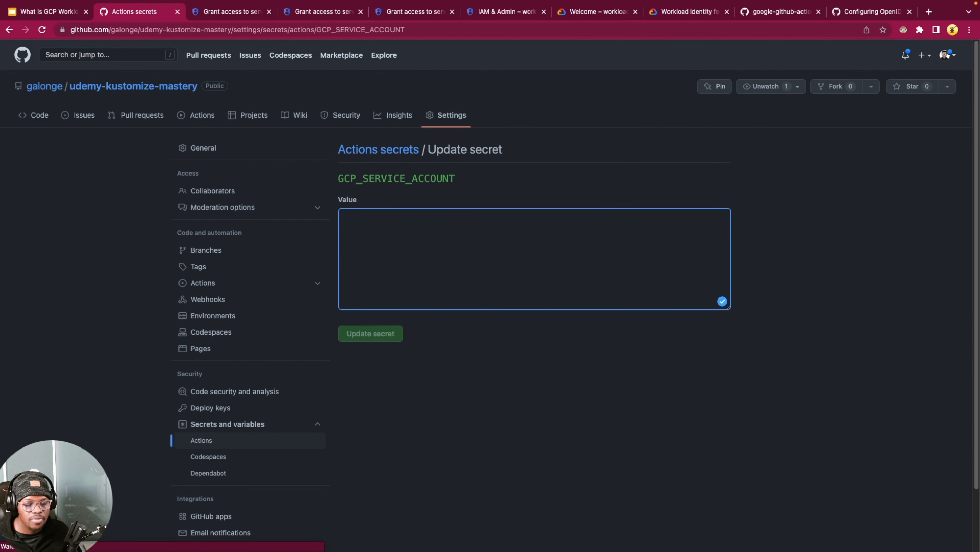
# Step: In the Google Cloud console's service accounts list, copy the email of the dev-github-gcp-resource-access service account
pyautogui.click(321, 12)
pyautogui.click(506, 12)
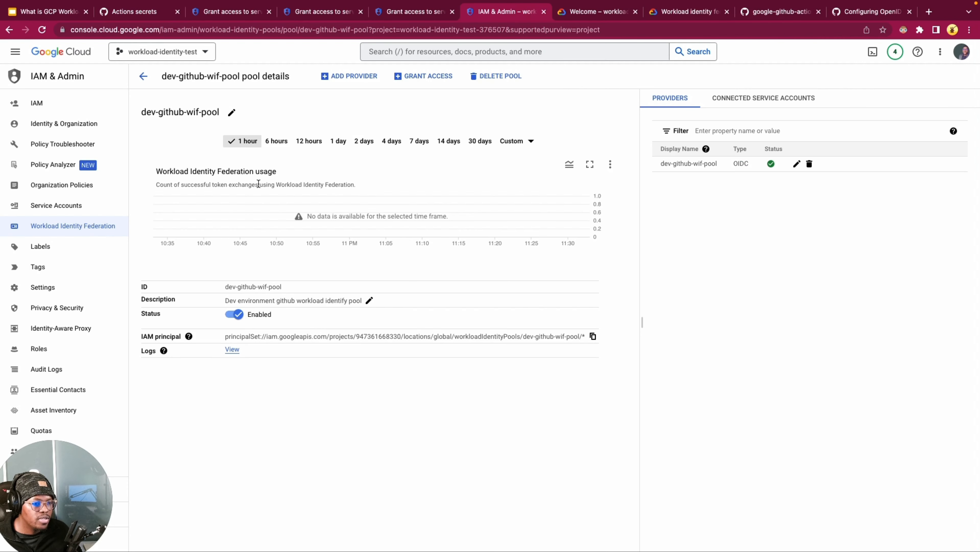
pyautogui.click(68, 206)
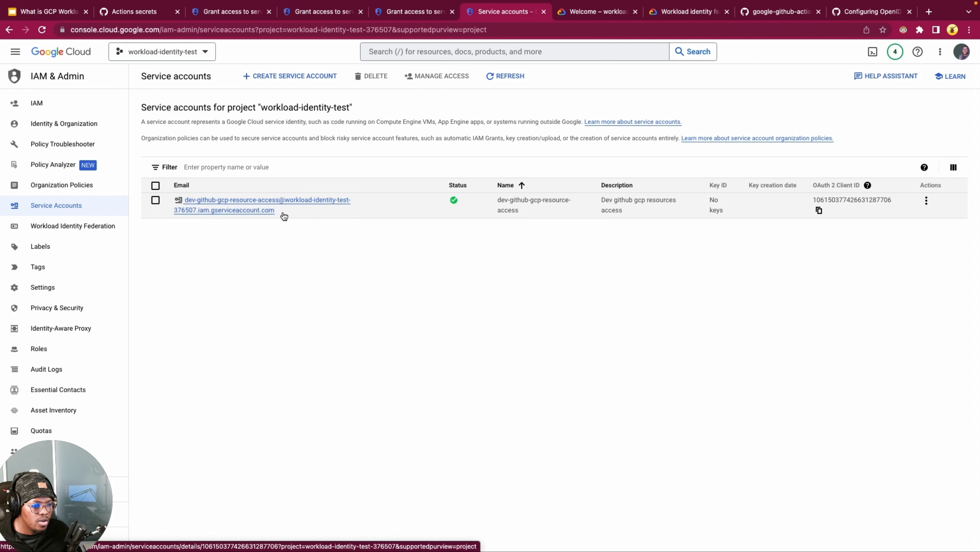
pyautogui.moveTo(284, 214); pyautogui.dragTo(162, 201)
pyautogui.rightClick(209, 199)
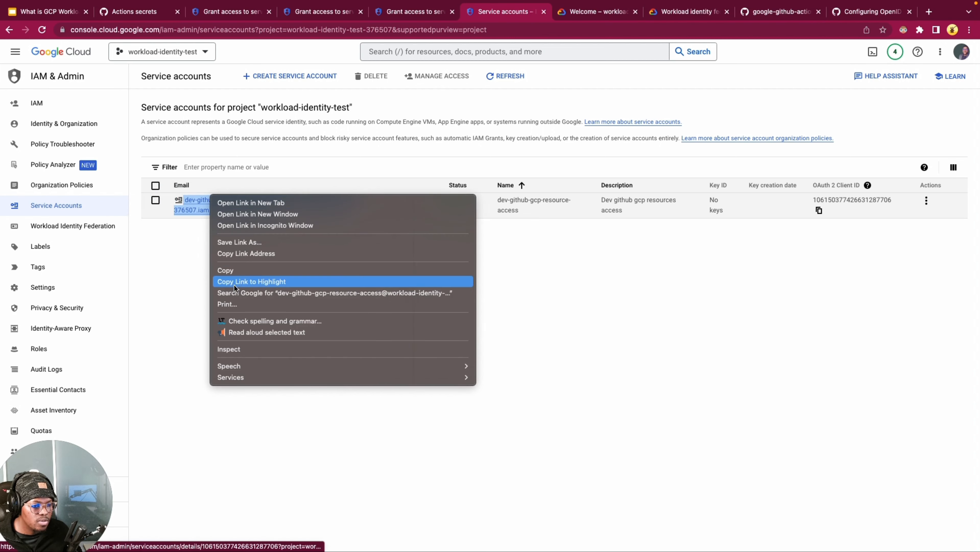
pyautogui.click(236, 274)
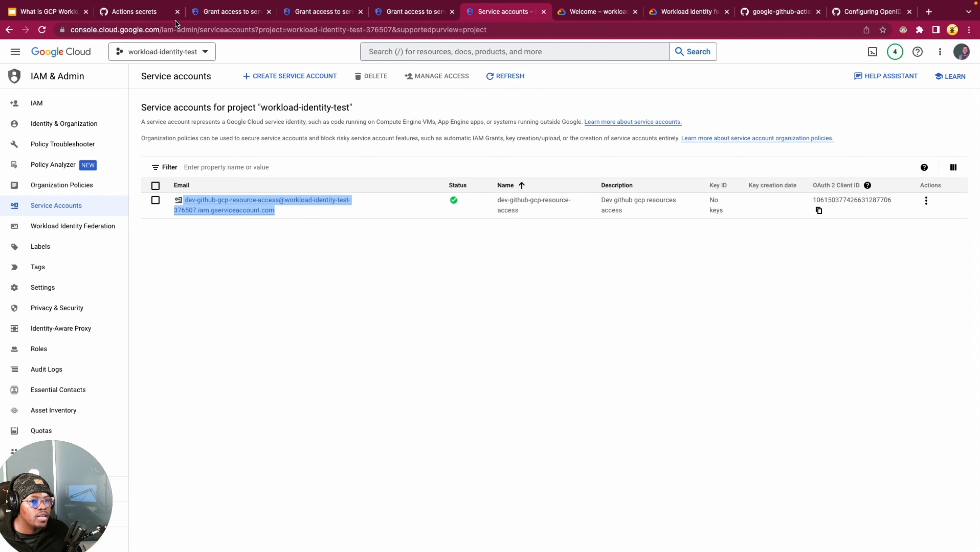
# Step: Return to the GitHub secret, paste the service account email as its value and remove the leading whitespace
pyautogui.click(156, 13)
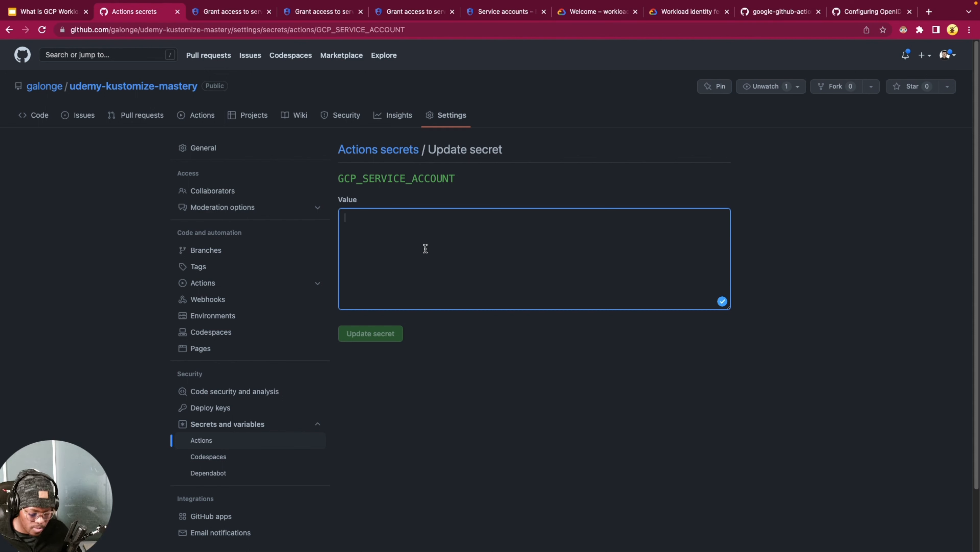
pyautogui.press('super+v')
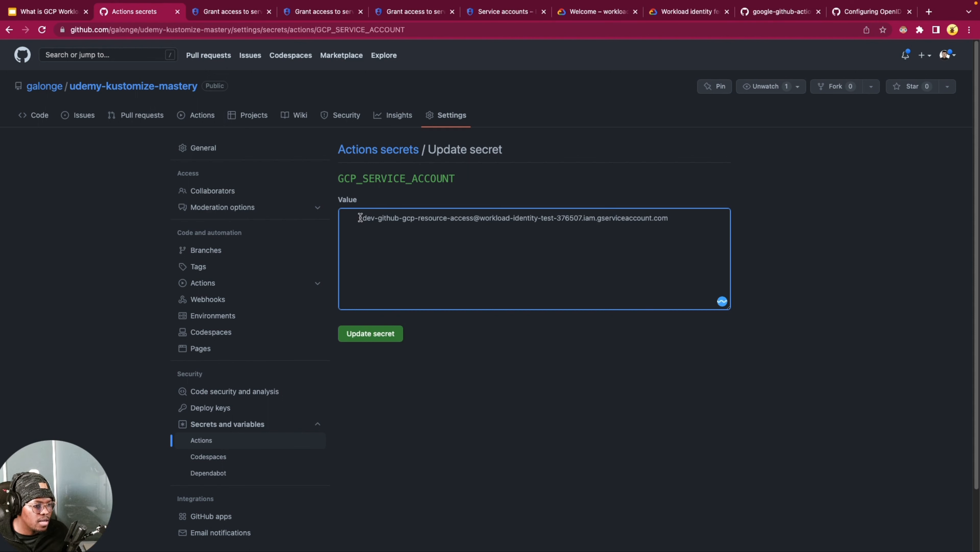
pyautogui.moveTo(359, 218); pyautogui.dragTo(295, 218)
pyautogui.press('BackSpace')
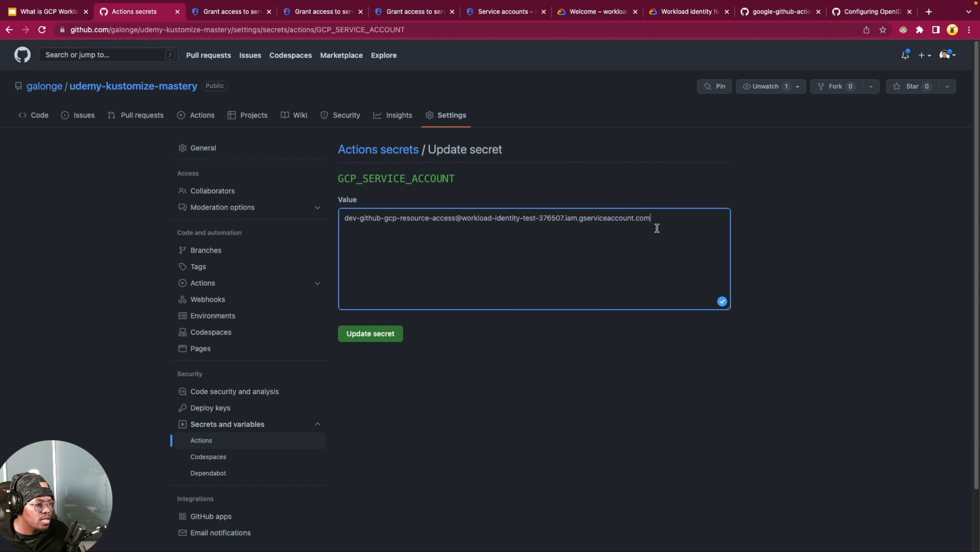
# Step: Save the updated GCP_SERVICE_ACCOUNT secret, confirming access with the saved GitHub account password
pyautogui.click(388, 335)
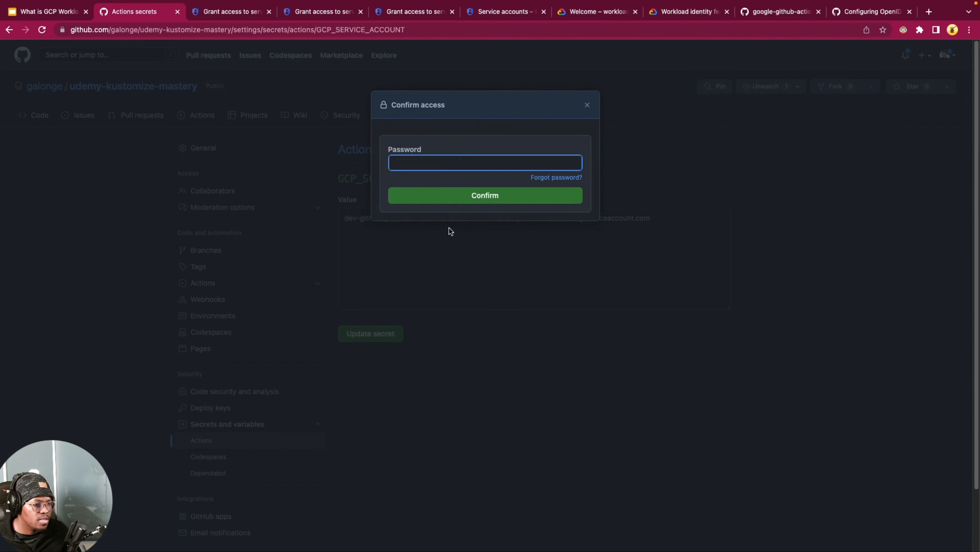
pyautogui.click(490, 165)
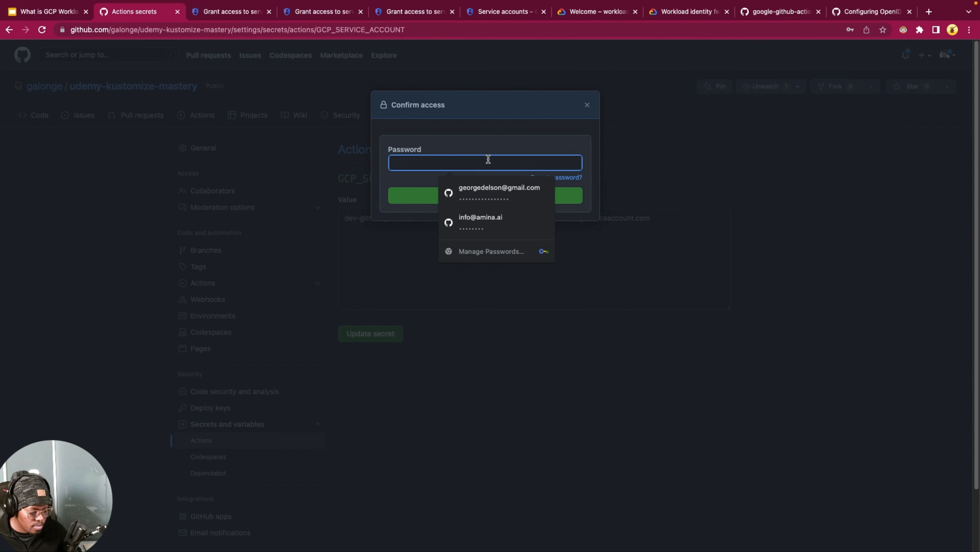
pyautogui.click(476, 189)
pyautogui.click(415, 197)
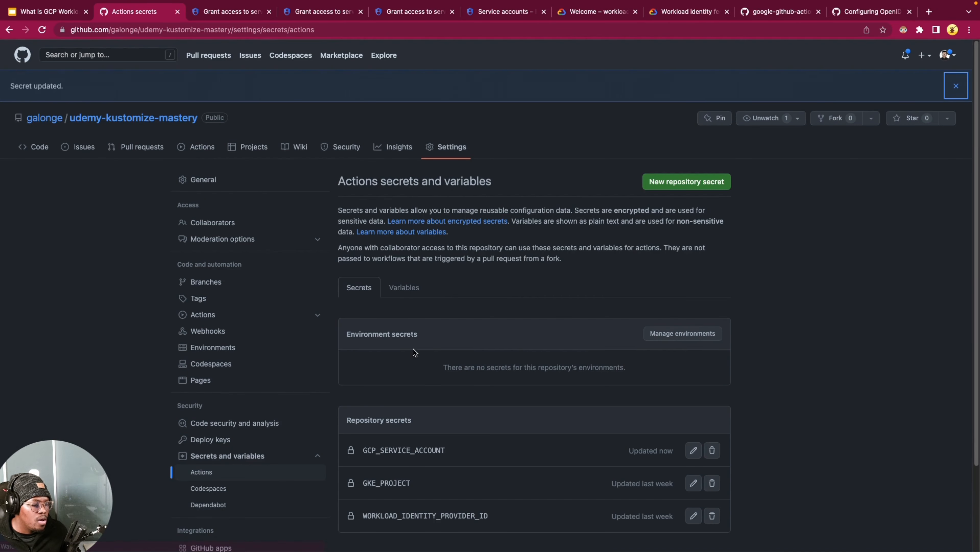
pyautogui.scroll(-5, 503, 317)
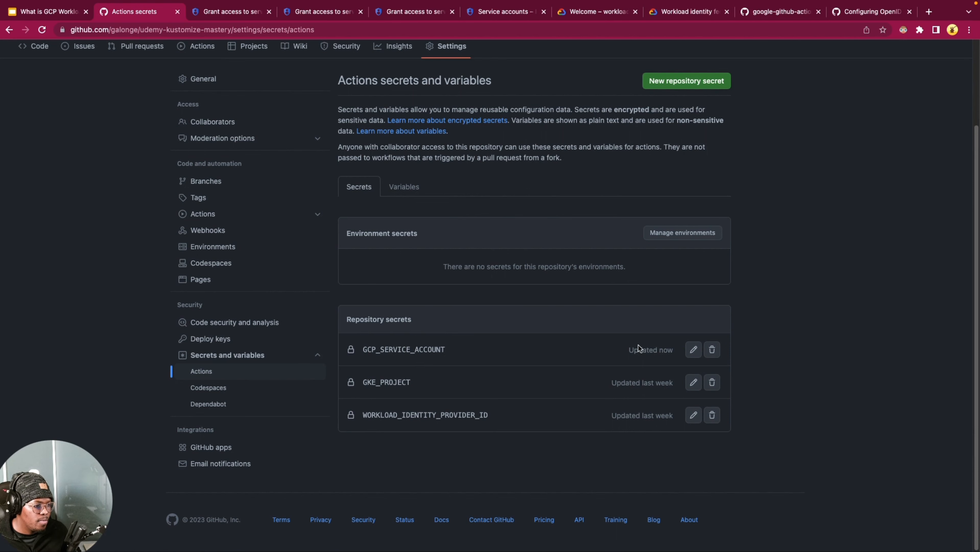
# Step: Open the WORKLOAD_IDENTITY_PROVIDER_ID repository secret for updating and place the cursor in its value
pyautogui.scroll(2, 695, 444)
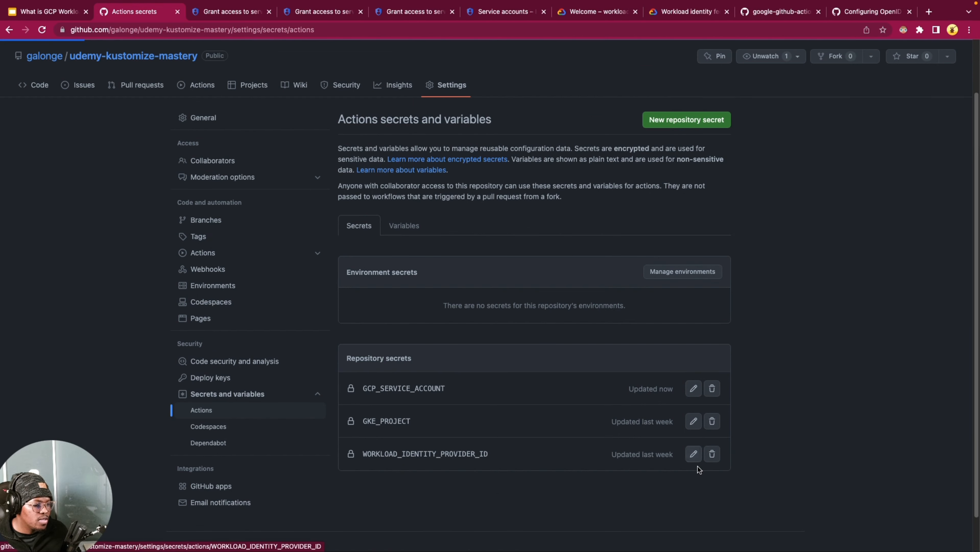
pyautogui.click(693, 454)
pyautogui.click(430, 254)
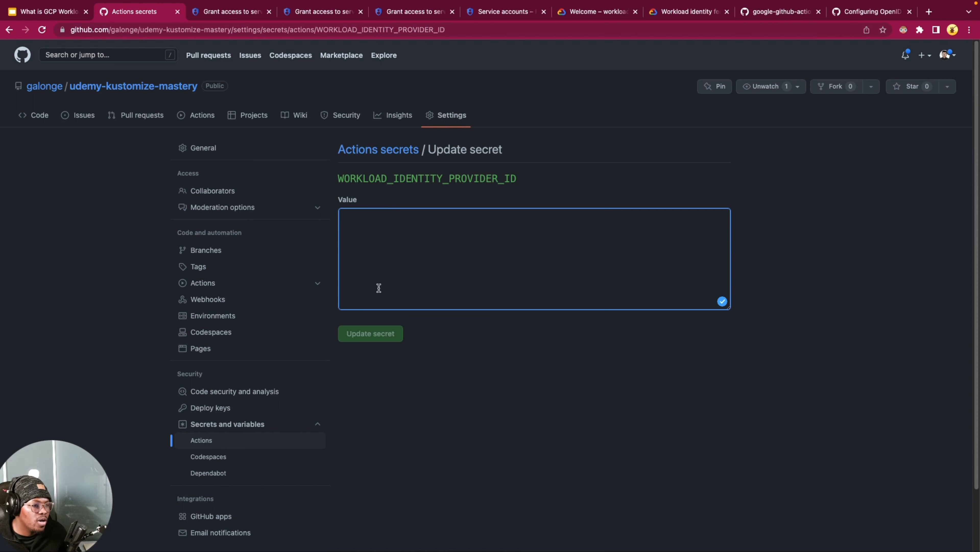
pyautogui.click(578, 188)
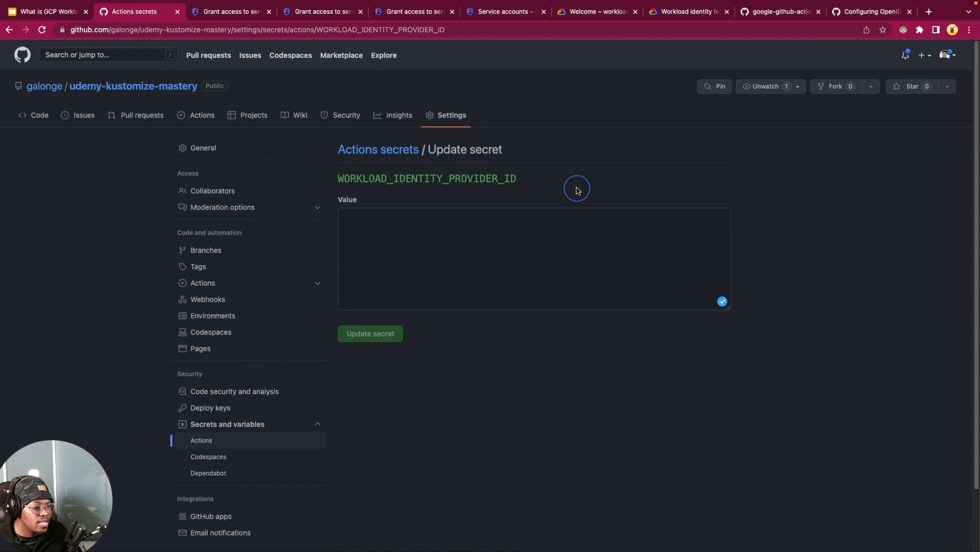
pyautogui.click(517, 231)
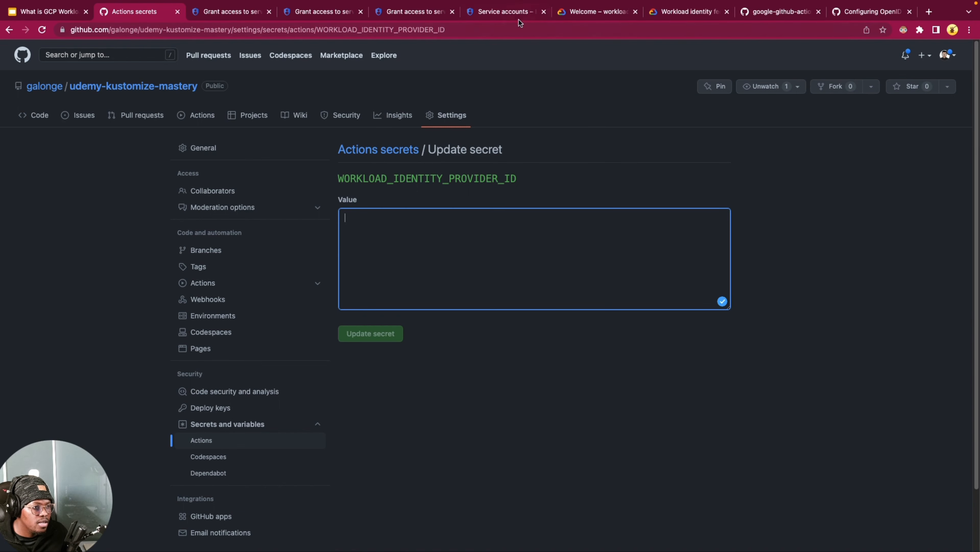
# Step: In the Google Cloud console, open the dev-github-wif-pool workload identity pool and copy its IAM principal path starting from "projects/"
pyautogui.click(504, 11)
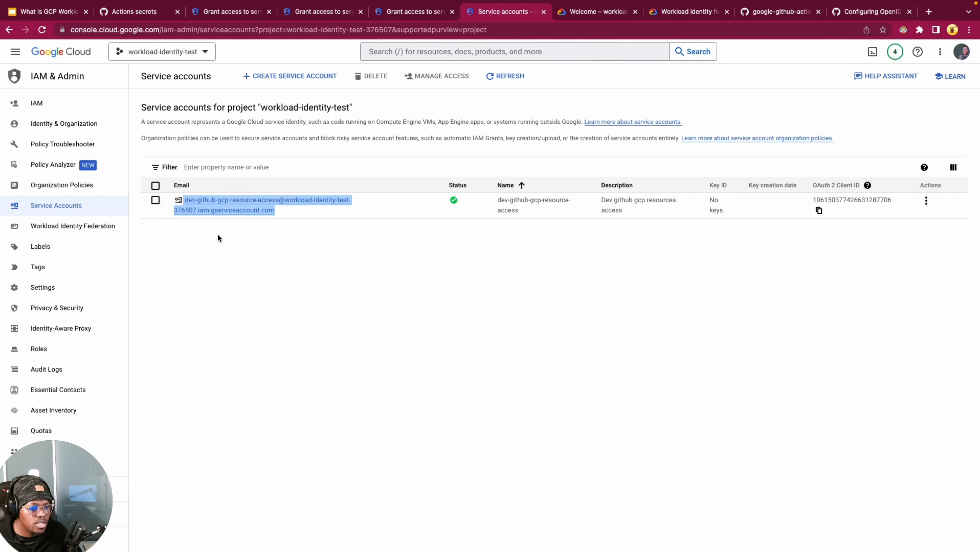
pyautogui.click(86, 229)
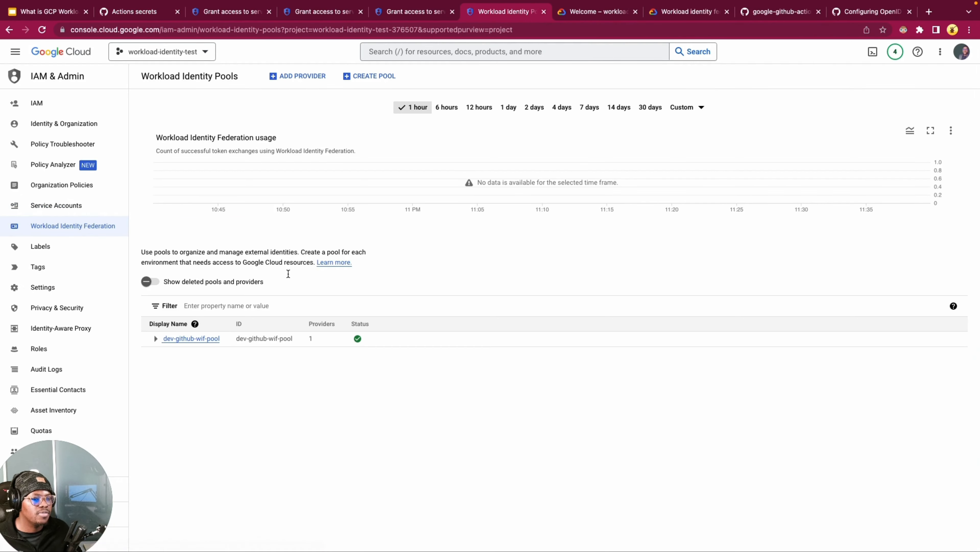
pyautogui.click(196, 340)
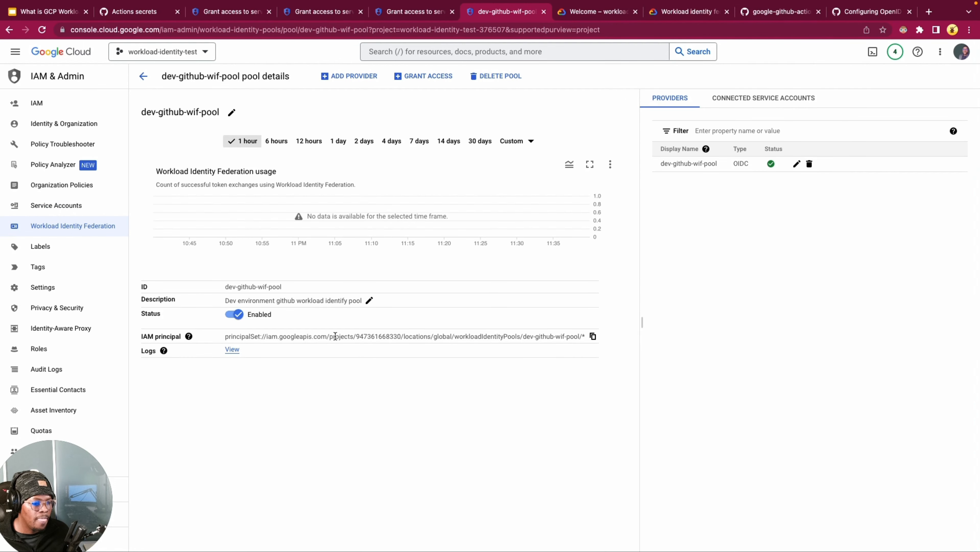
pyautogui.moveTo(330, 336); pyautogui.dragTo(582, 344)
pyautogui.rightClick(576, 335)
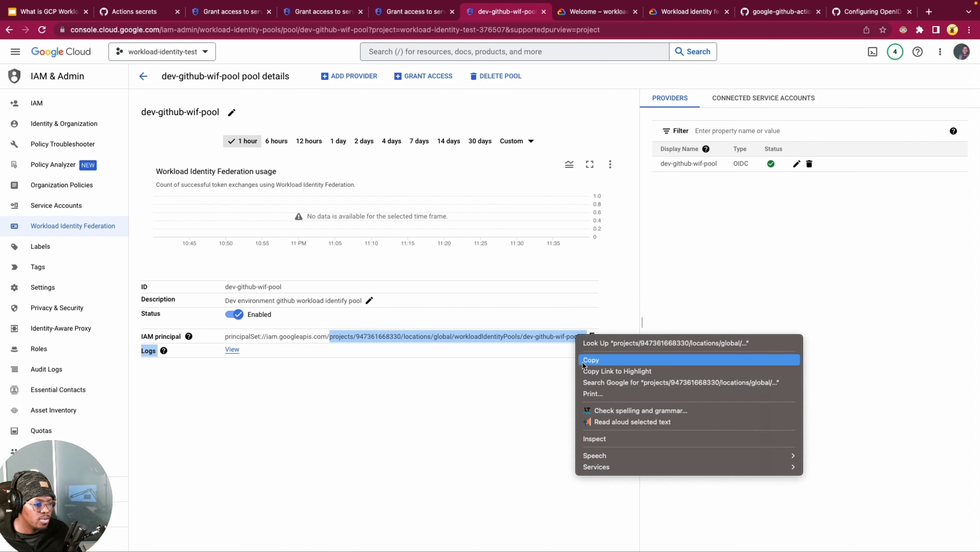
pyautogui.click(582, 361)
# Step: Return to the GitHub secret and enter the pool path as its value, ending in /providers/dev-github-wif-pool
pyautogui.press('super+2')
pyautogui.click(475, 250)
pyautogui.click(409, 246)
pyautogui.press('super+v')
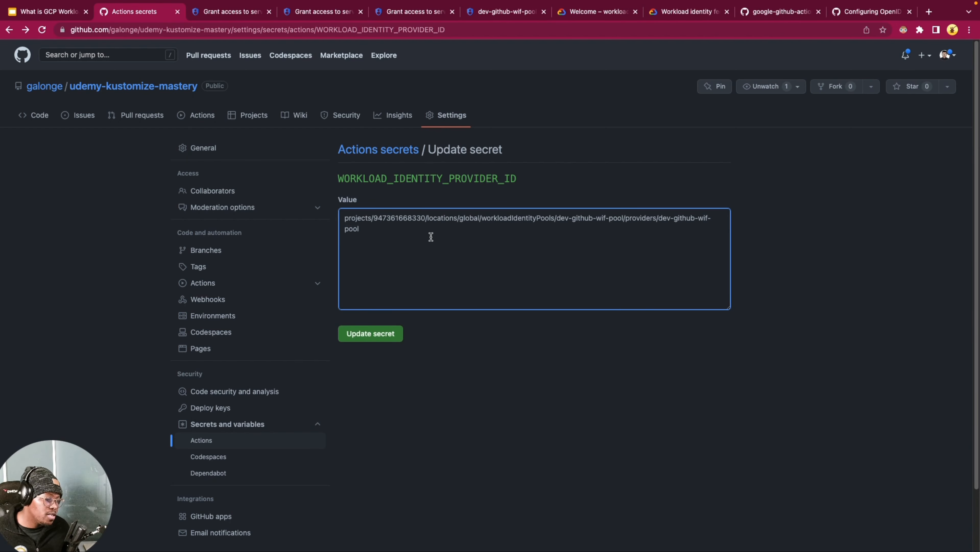
# Step: Check the provider path format against the google-github-actions/auth README usage example, and save the updated WORKLOAD_IDENTITY_PROVIDER_ID secret
pyautogui.click(789, 15)
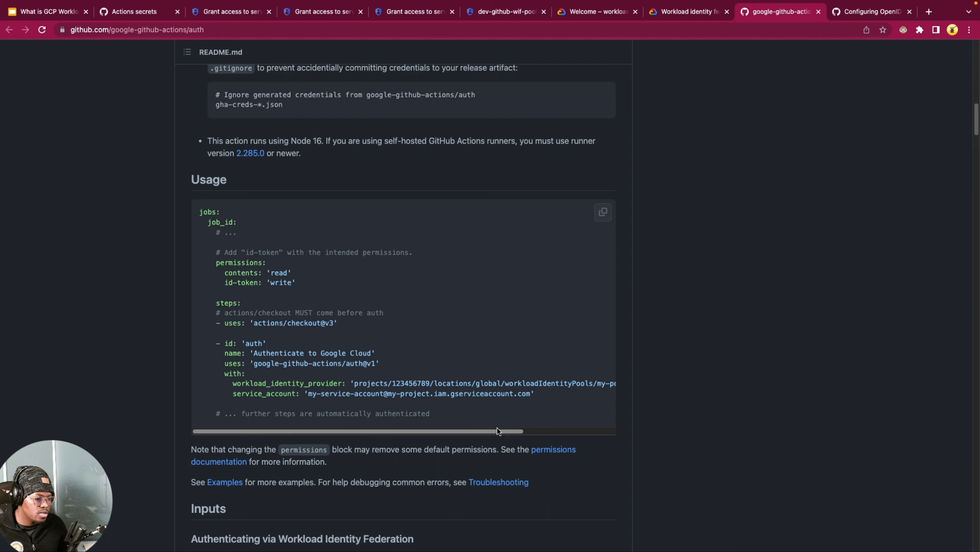
pyautogui.moveTo(499, 431); pyautogui.dragTo(608, 431)
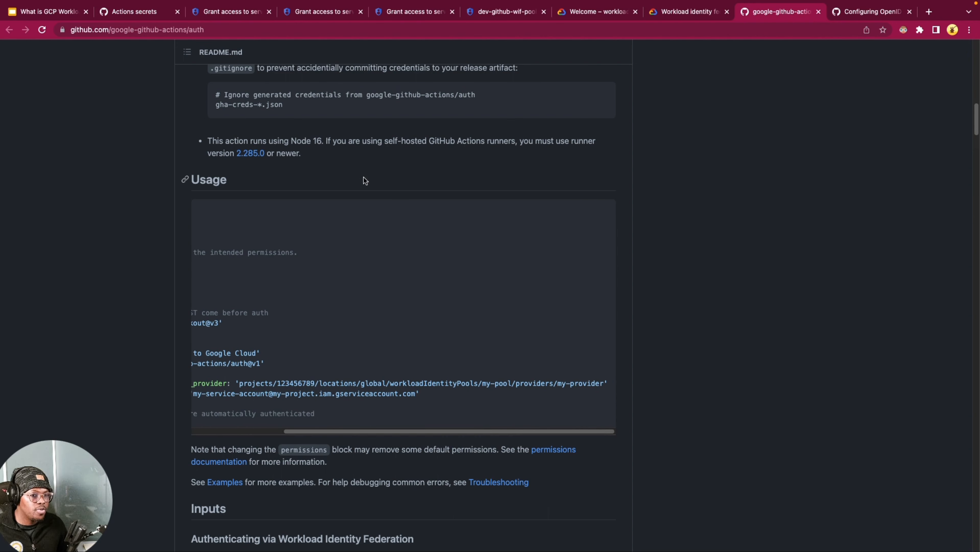
pyautogui.click(133, 11)
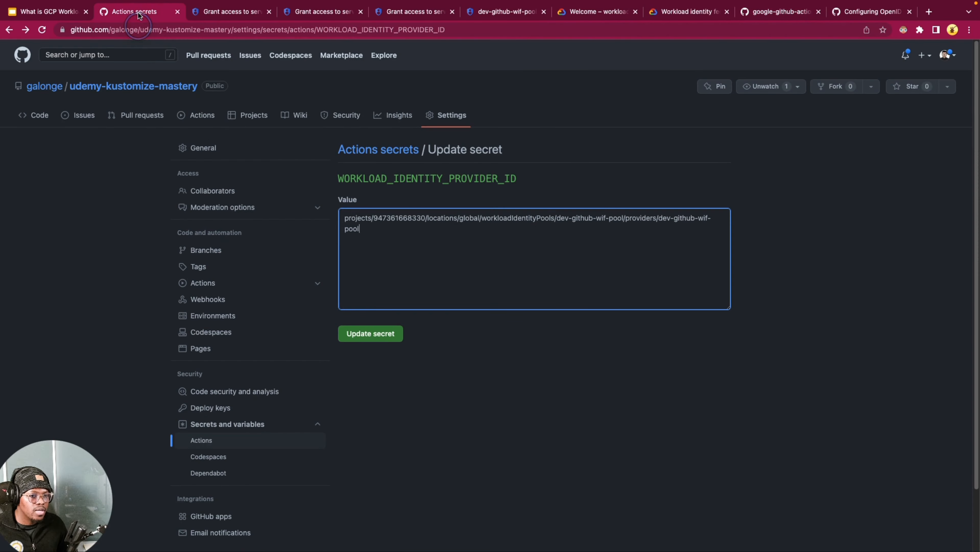
pyautogui.click(668, 216)
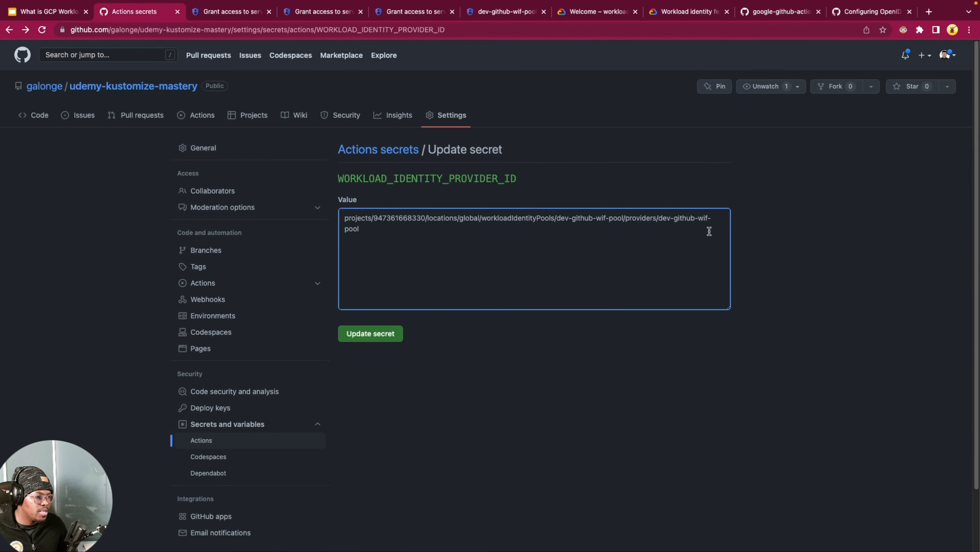
pyautogui.click(469, 244)
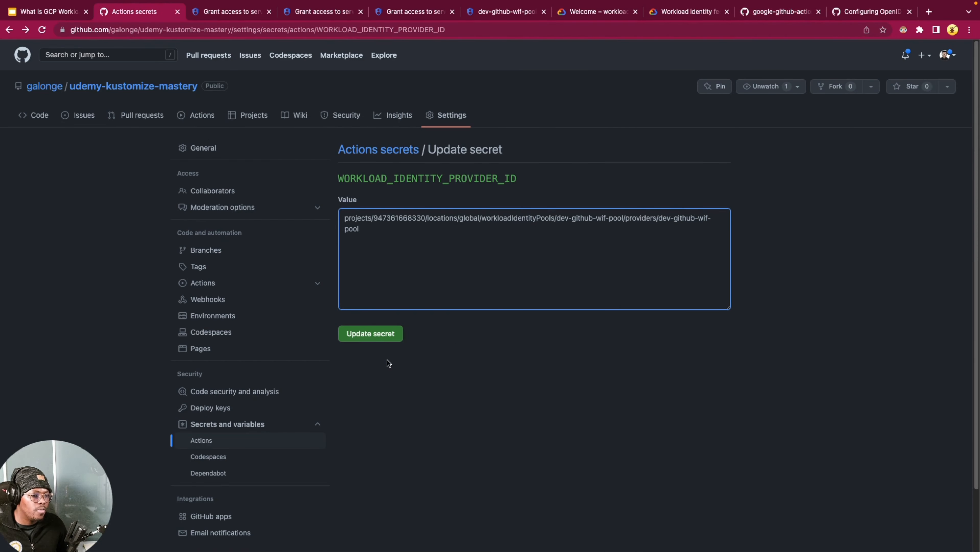
pyautogui.click(360, 335)
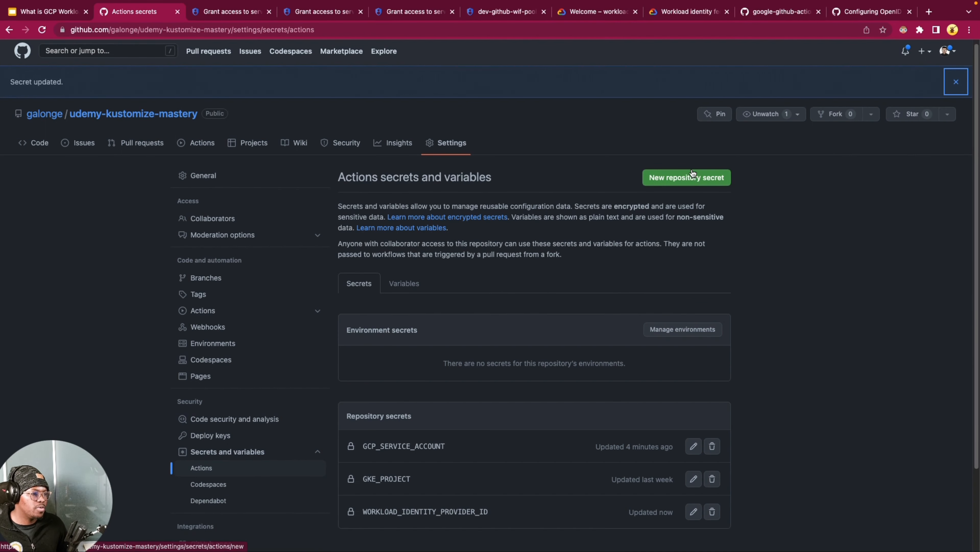
# Step: Start a new repository secret named GCP_PROJECT_ID
pyautogui.click(686, 177)
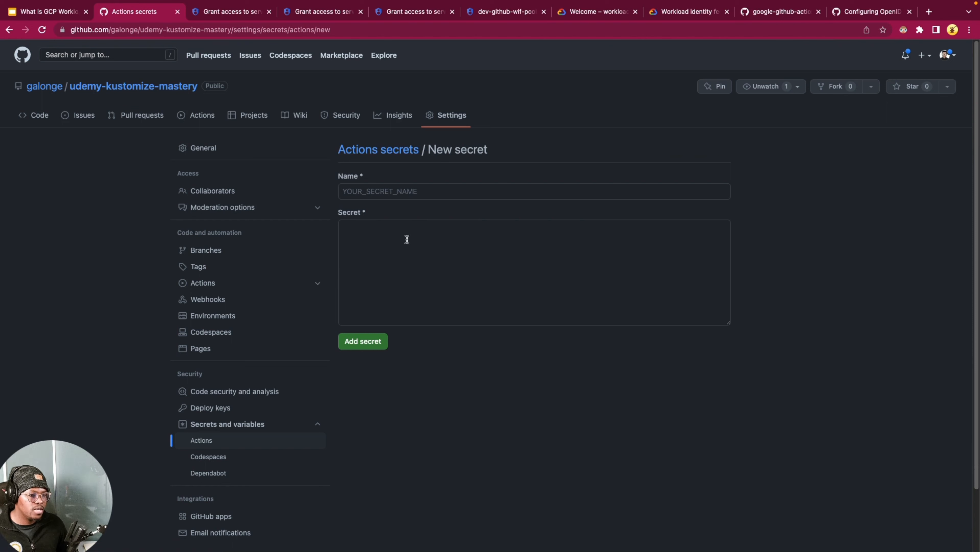
pyautogui.click(397, 197)
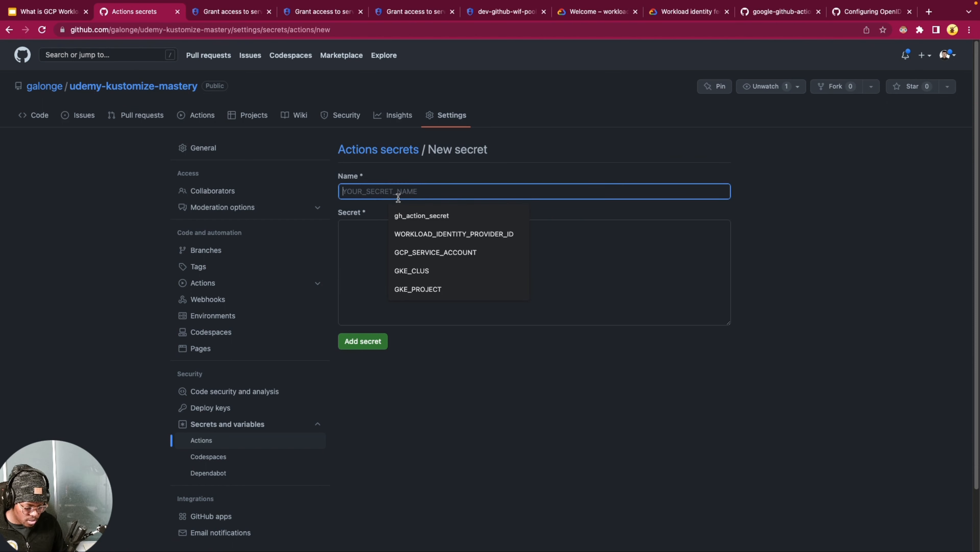
pyautogui.write('GCP_')
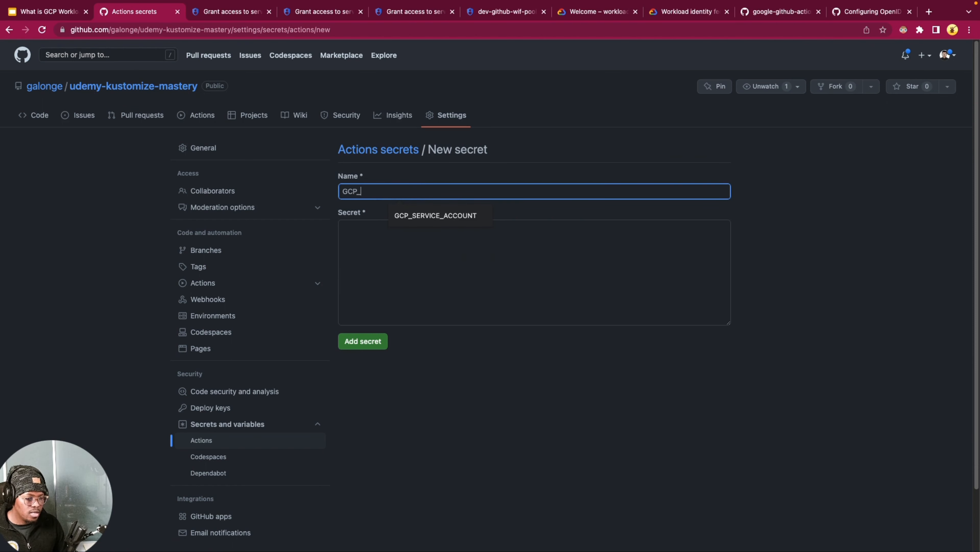
pyautogui.write('PROJE')
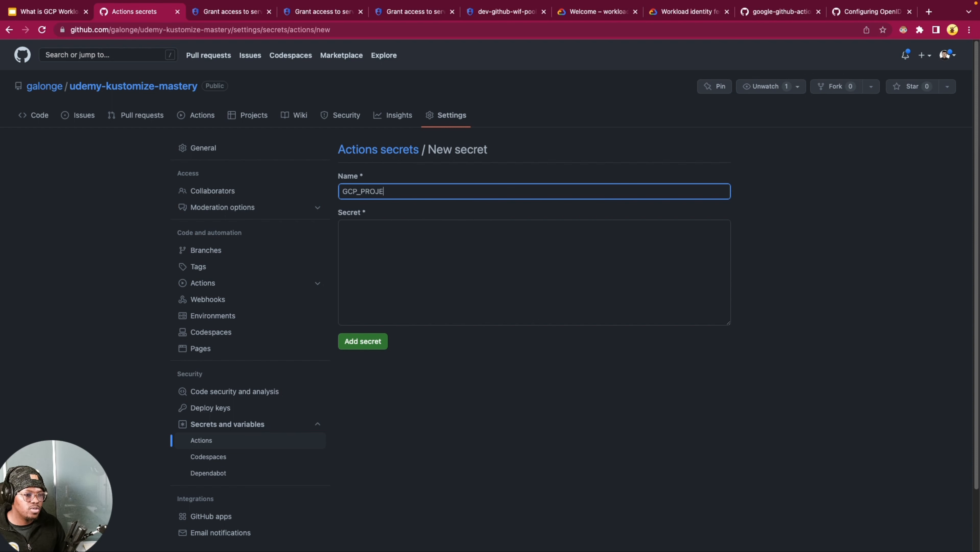
pyautogui.write('CT_ID')
pyautogui.press('Tab')
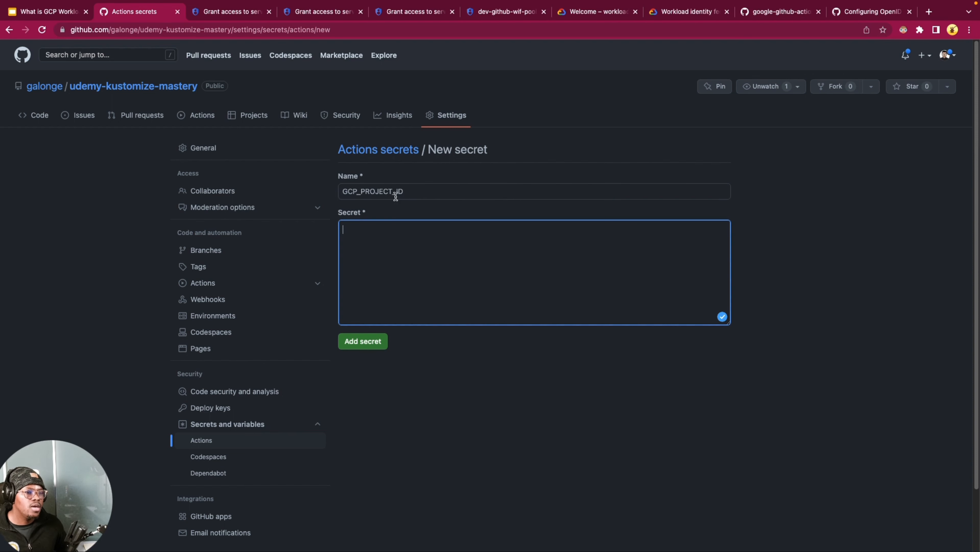
# Step: In the Google Cloud console's project picker, copy the ID of the workload-identity-test project
pyautogui.click(517, 16)
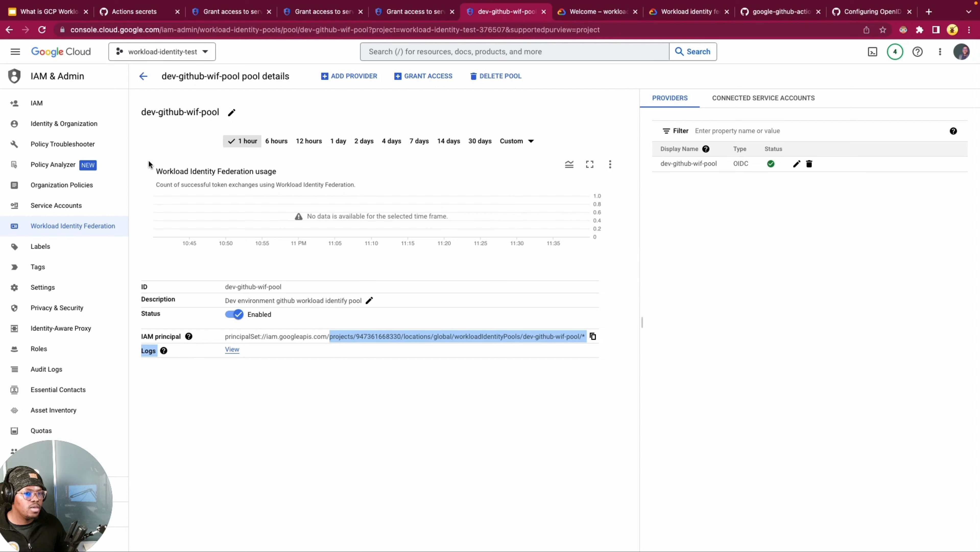
pyautogui.click(188, 51)
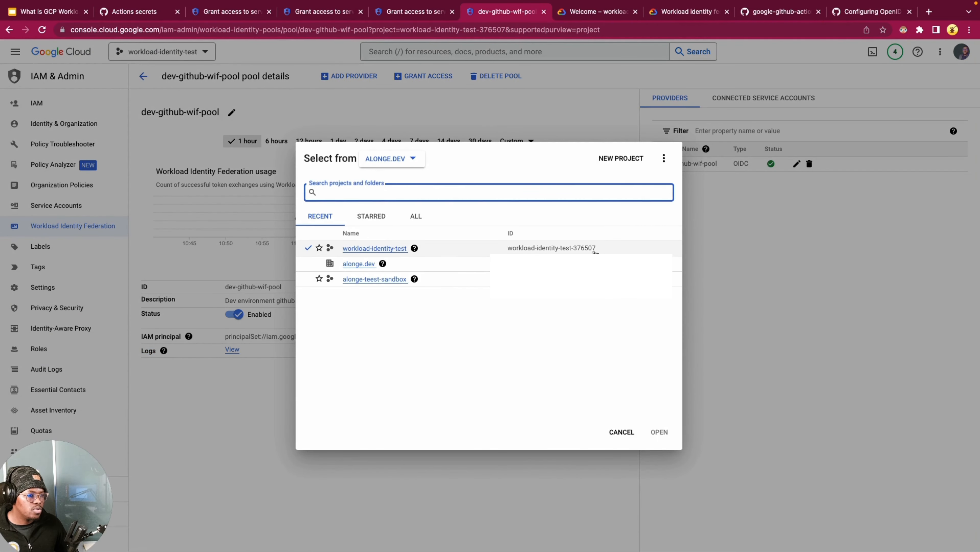
pyautogui.moveTo(598, 248); pyautogui.dragTo(499, 249)
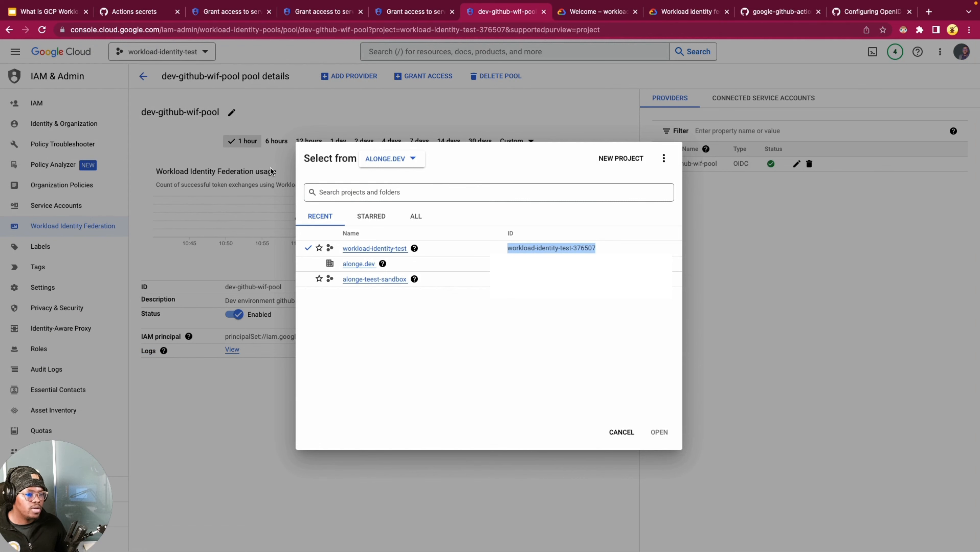
# Step: Paste the project ID as the GCP_PROJECT_ID secret's value, remove the leading whitespace and add the secret to the repository
pyautogui.click(131, 14)
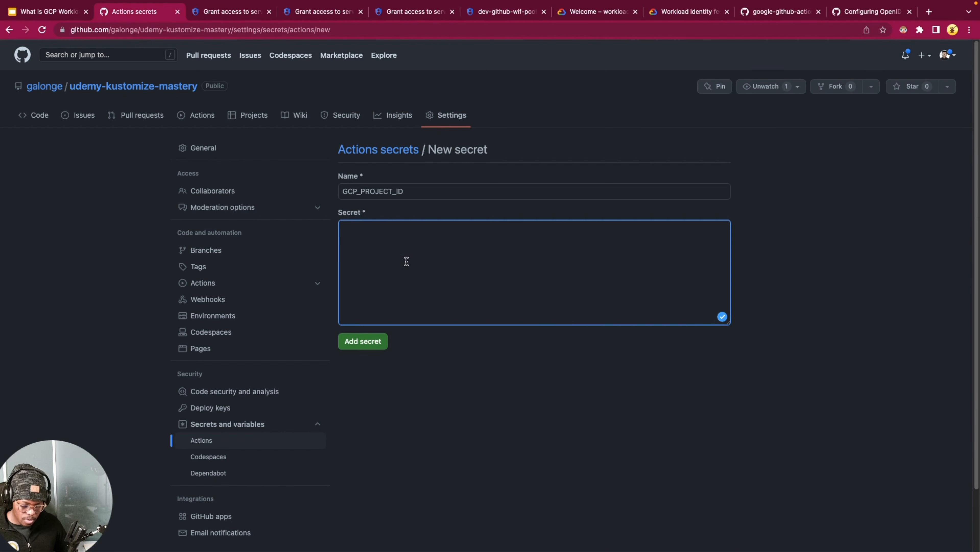
pyautogui.hotkey('ctrl', 'v')
pyautogui.click(361, 232)
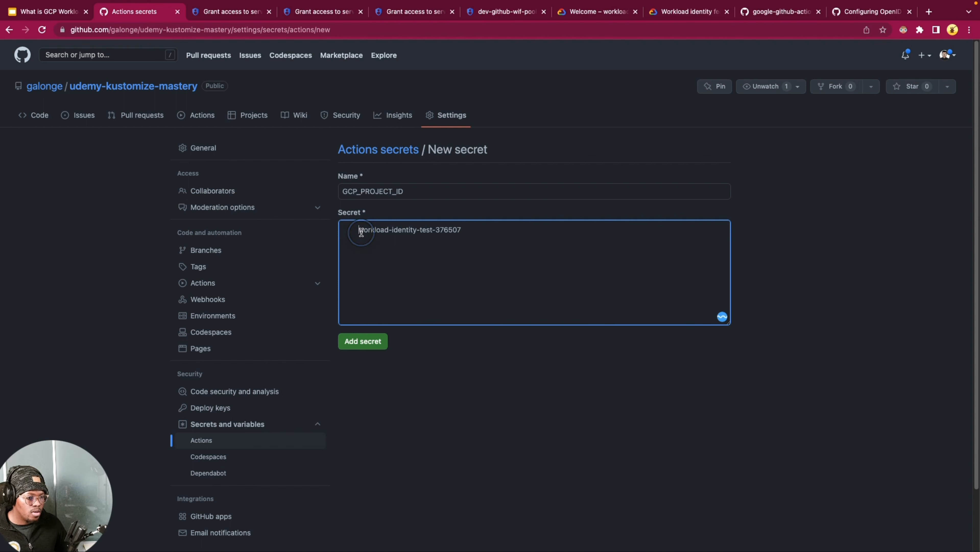
pyautogui.press('BackSpace')
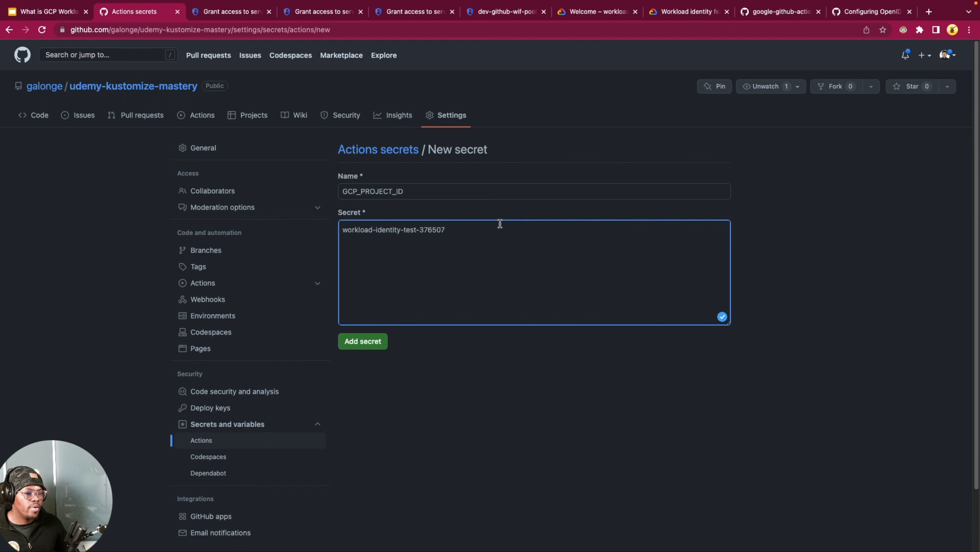
pyautogui.click(370, 341)
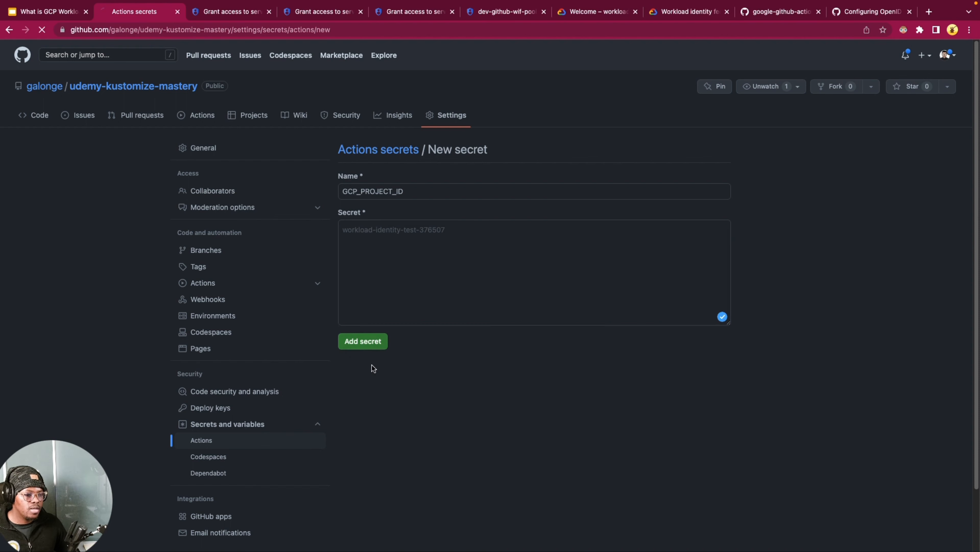
pyautogui.scroll(-2, 452, 405)
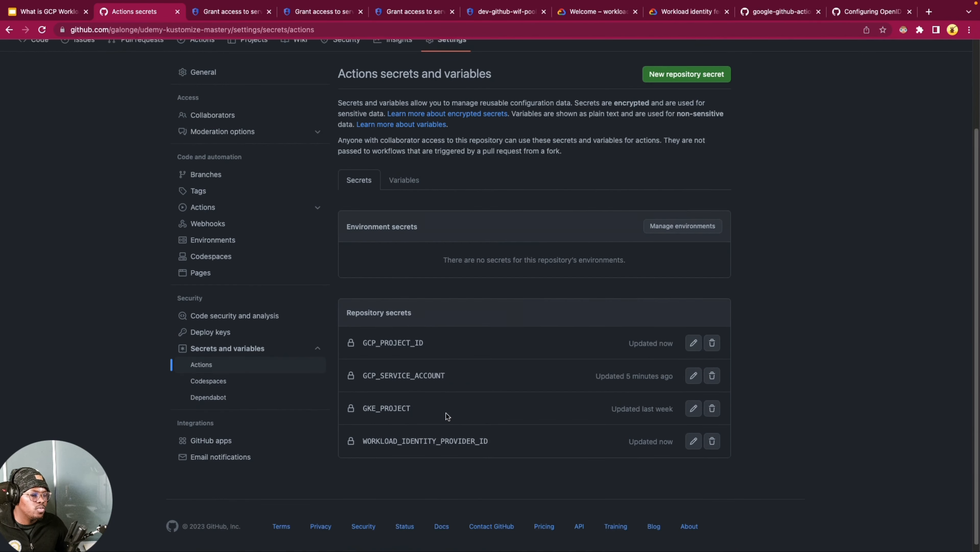
pyautogui.scroll(-1, 447, 416)
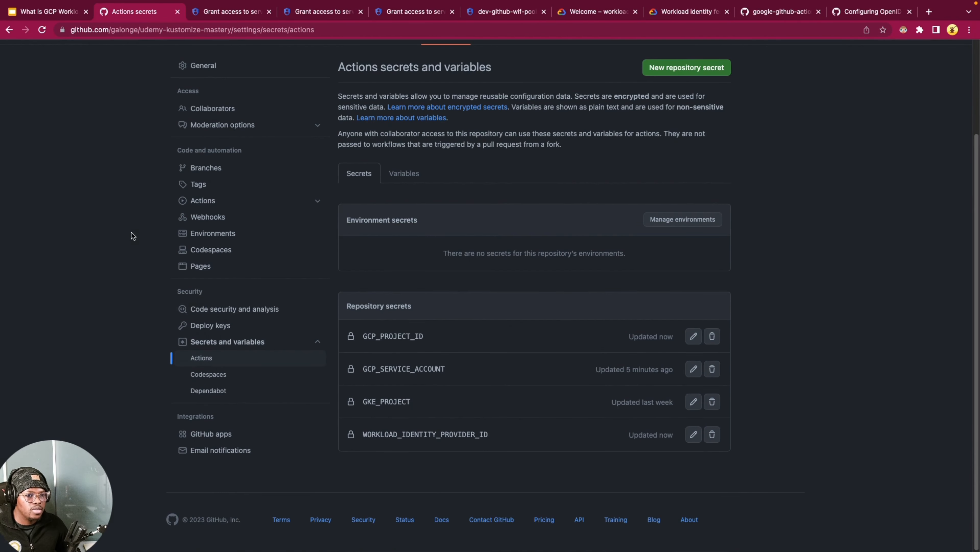
# Step: Switch to VS Code and review demo-wif.yml, including its environment variables, Google Cloud authentication step and instance-listing command
pyautogui.press('super+Tab')
pyautogui.click(401, 155)
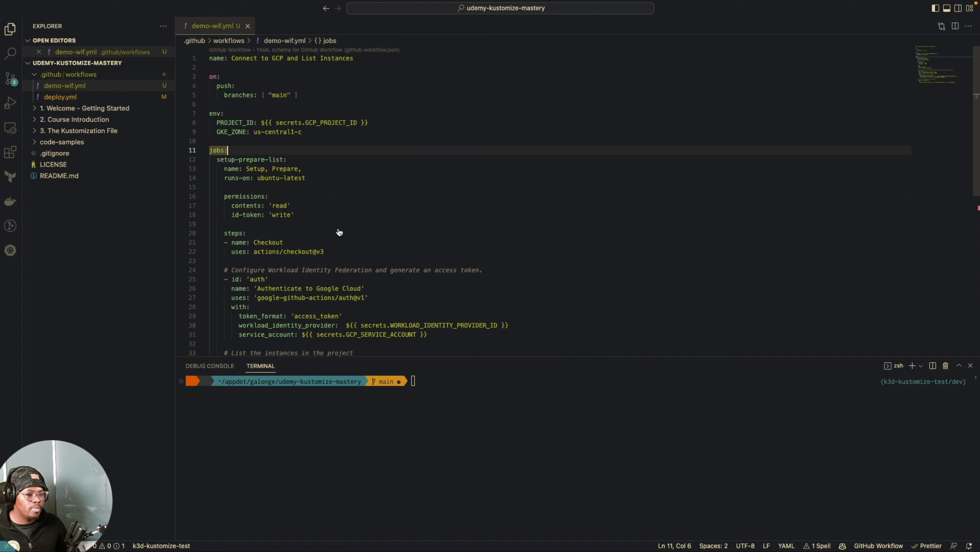
pyautogui.scroll(-3, 342, 213)
pyautogui.scroll(2, 342, 215)
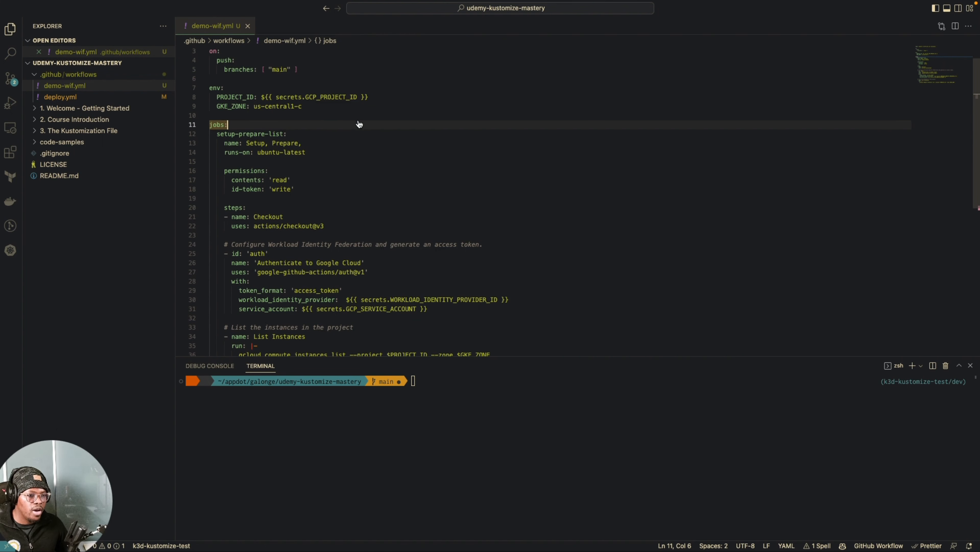
pyautogui.scroll(-2, 379, 288)
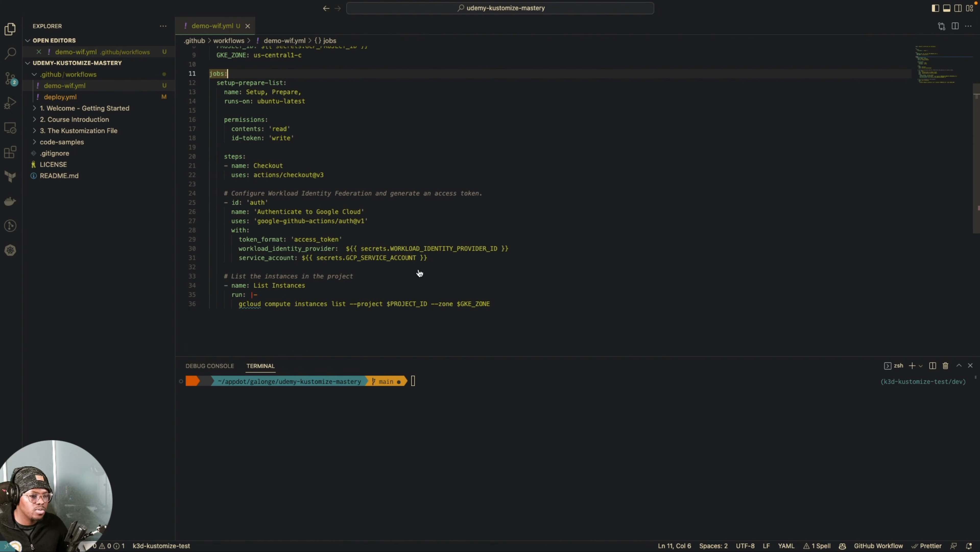
pyautogui.scroll(-5, 461, 251)
pyautogui.scroll(6, 460, 258)
pyautogui.click(436, 304)
pyautogui.click(317, 326)
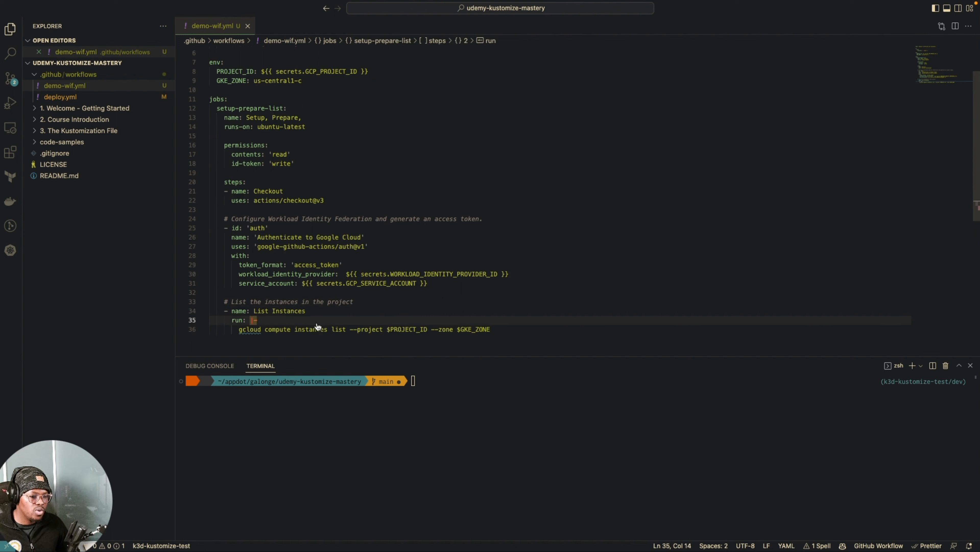
pyautogui.doubleClick(311, 329)
pyautogui.click(504, 331)
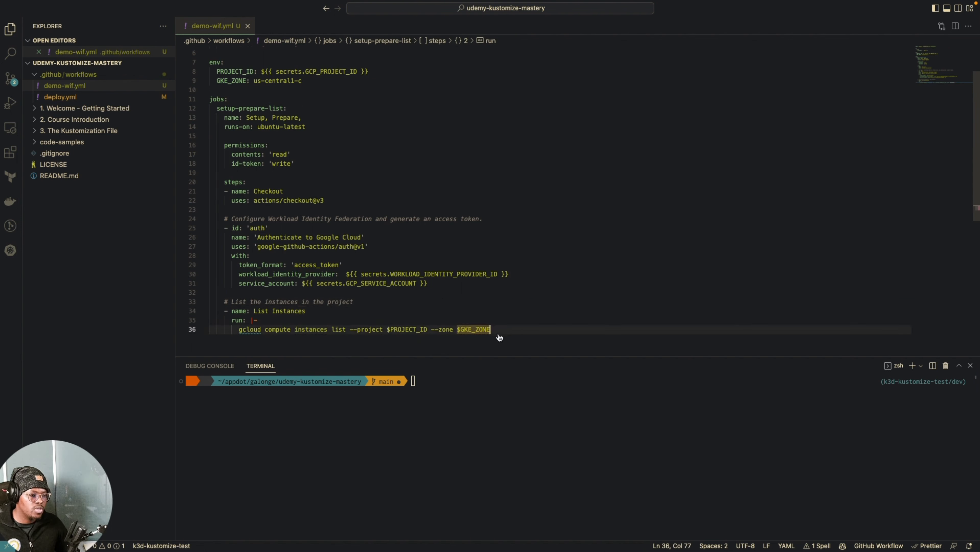
pyautogui.scroll(2, 356, 231)
pyautogui.click(350, 172)
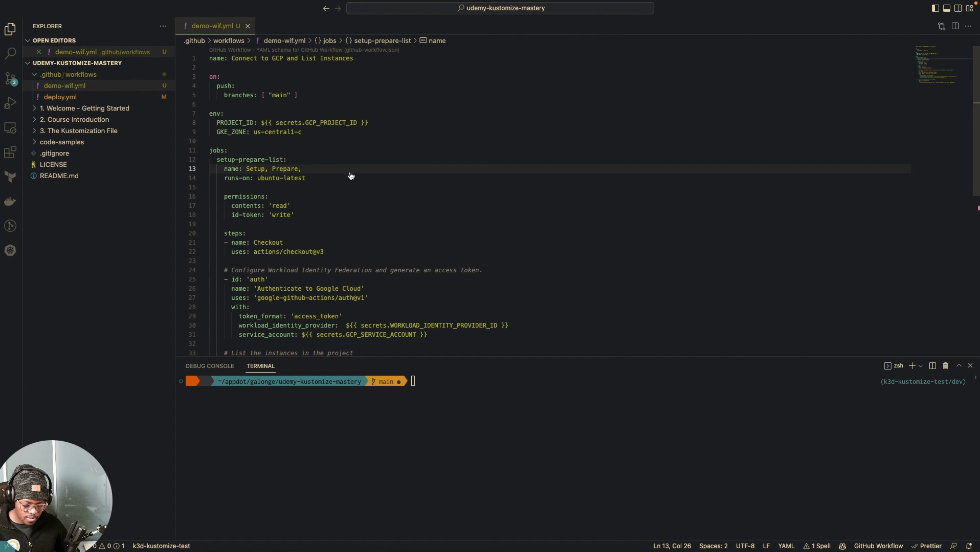
# Step: Switch to the Google Cloud console in the browser and enable the Compute Engine API for the workload-identity-test project
pyautogui.press('super+Tab')
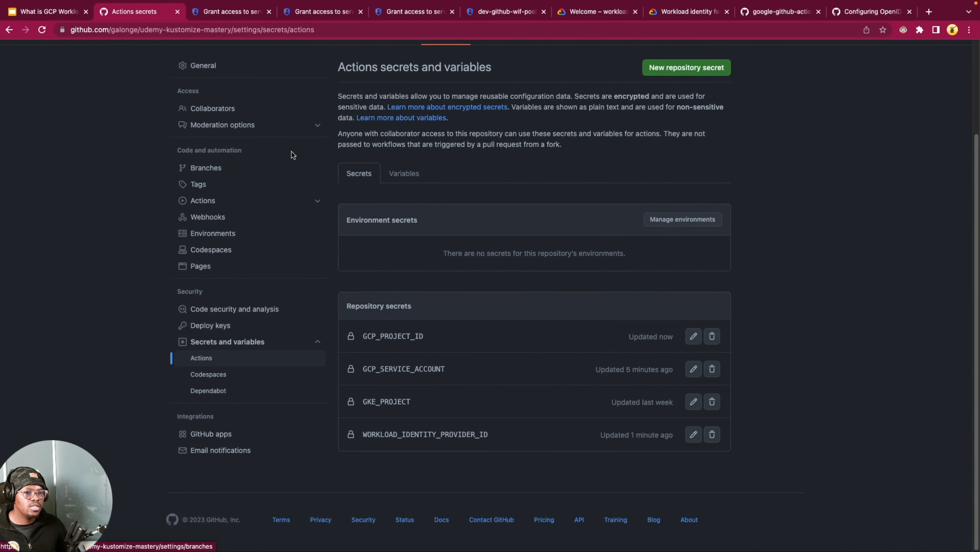
pyautogui.click(591, 16)
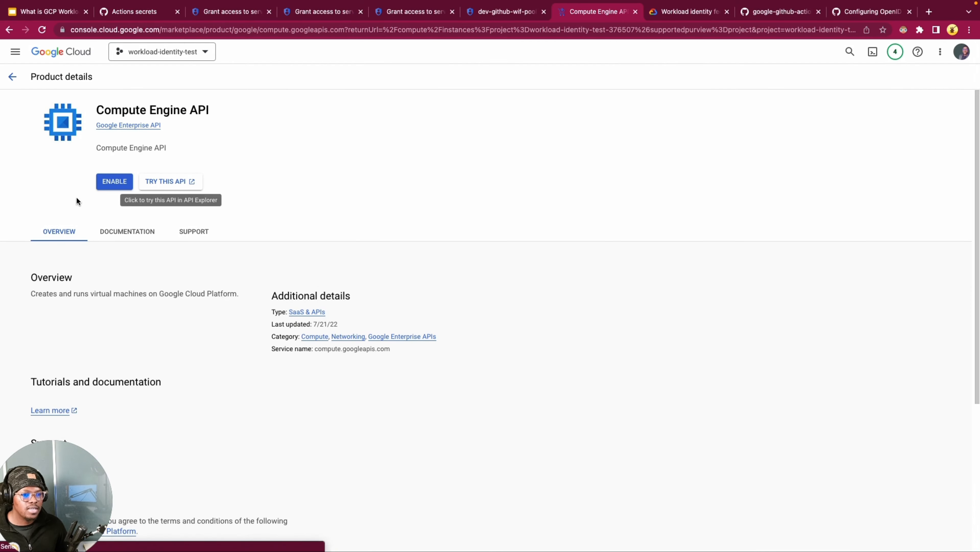
pyautogui.click(123, 185)
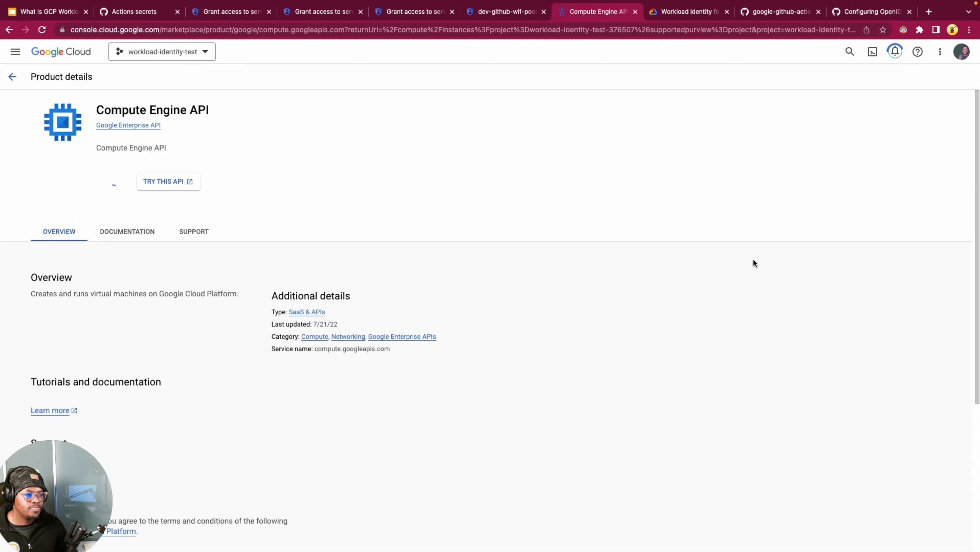
pyautogui.click(967, 299)
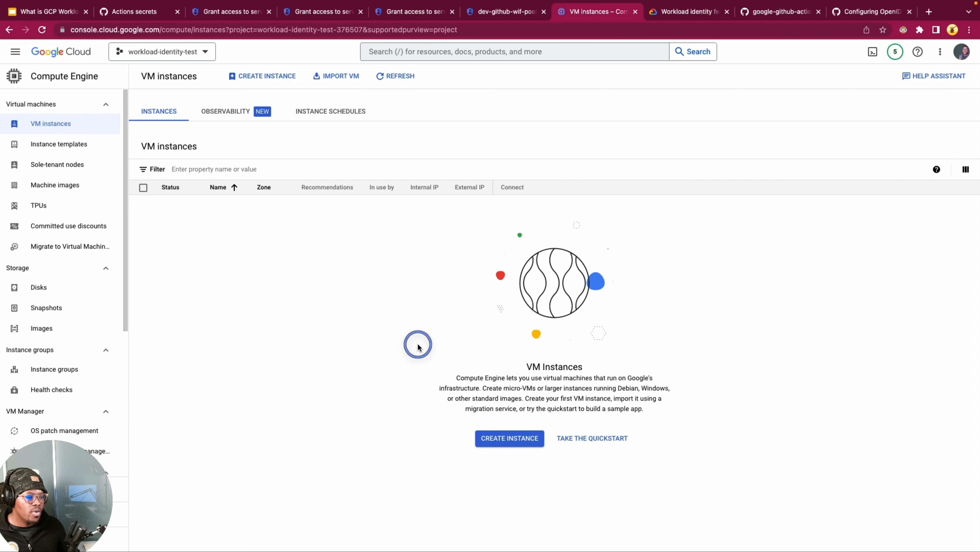
# Step: Start a new VM instance and set its zone to us-central1-c
pyautogui.click(495, 440)
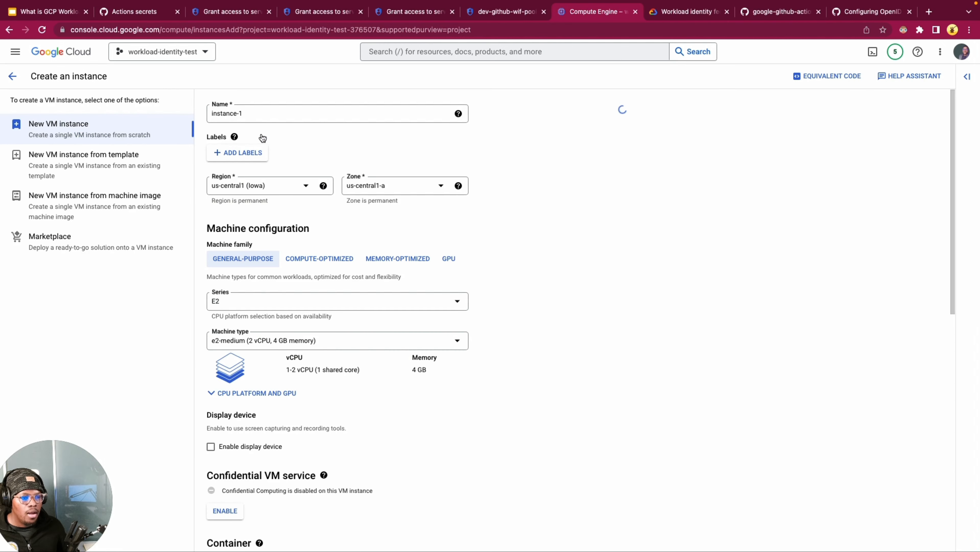
pyautogui.click(266, 114)
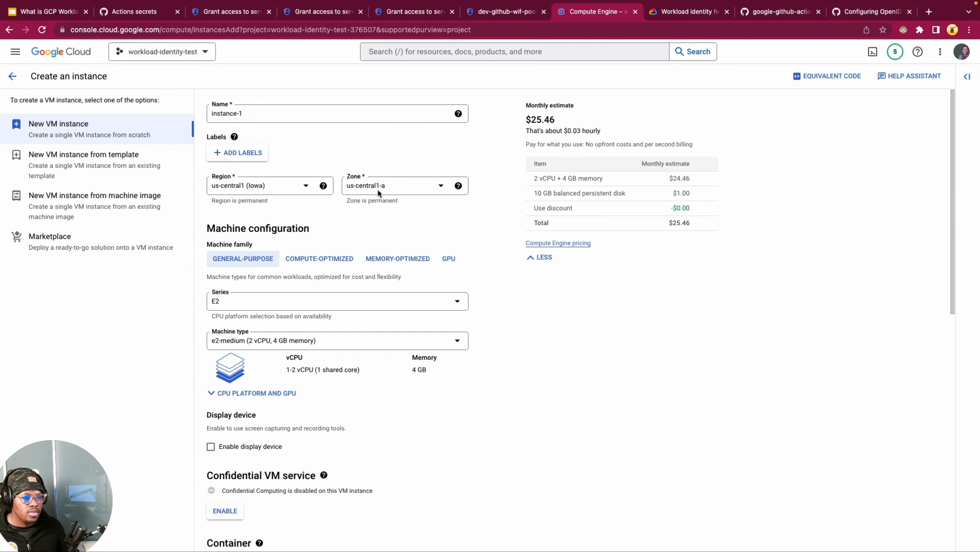
pyautogui.click(387, 187)
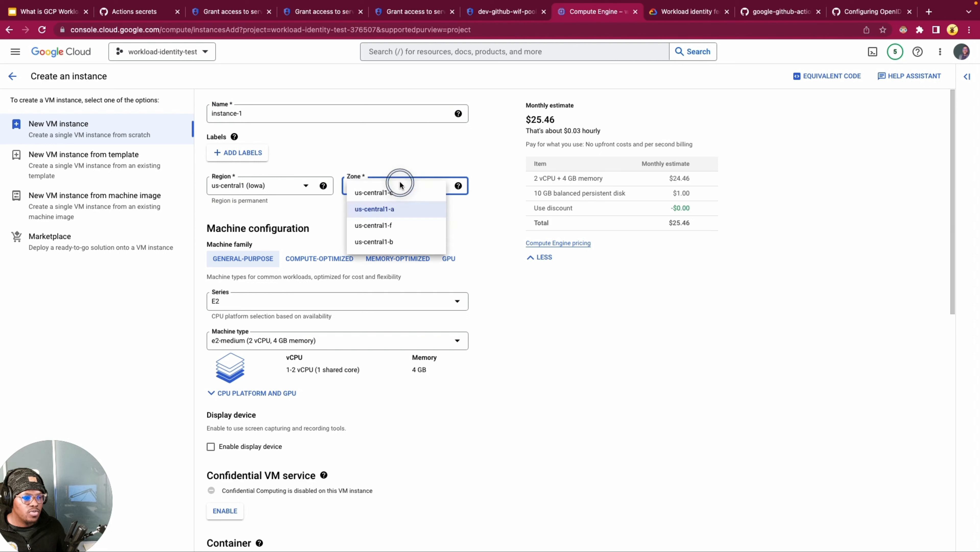
pyautogui.click(380, 192)
pyautogui.click(431, 221)
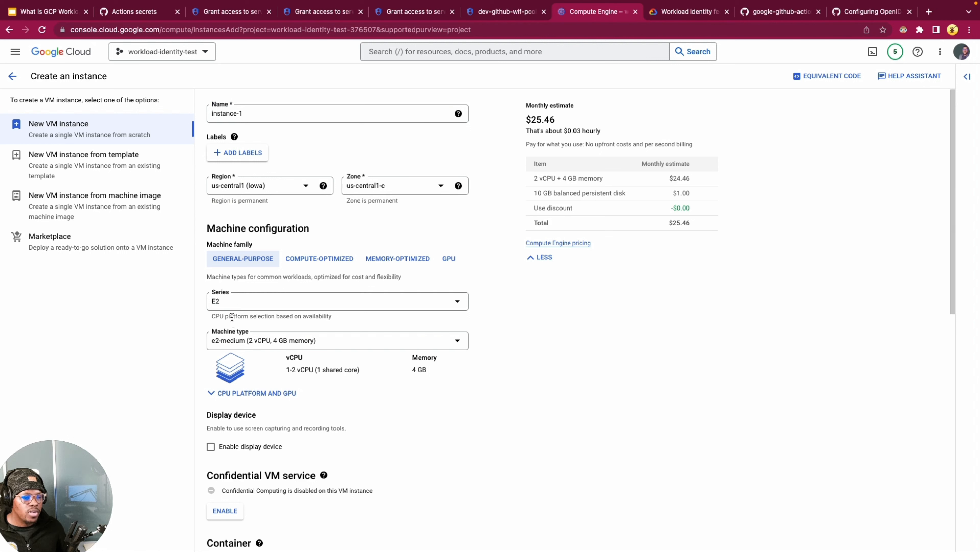
# Step: Choose the E2 series and e2-micro machine type for the first VM instance and create it
pyautogui.click(250, 304)
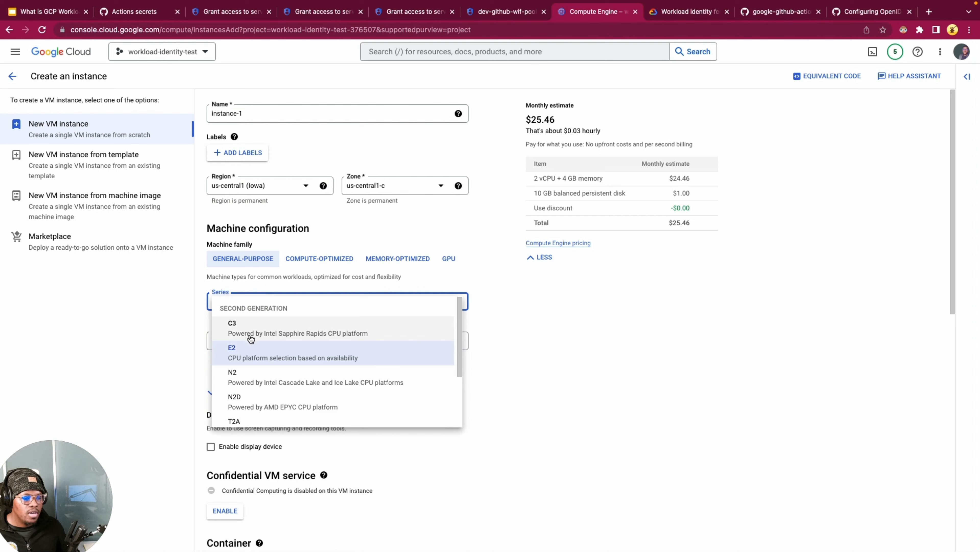
pyautogui.click(241, 356)
pyautogui.click(247, 341)
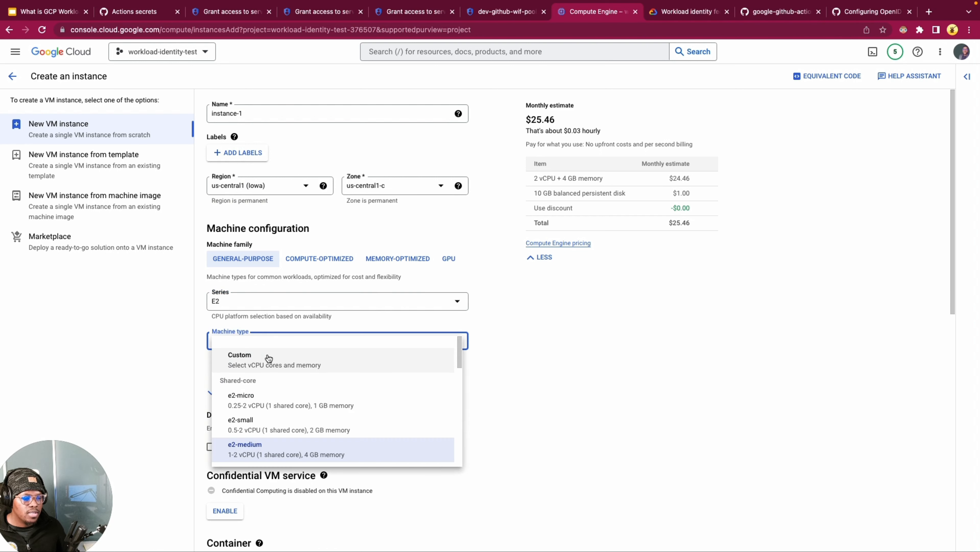
pyautogui.click(259, 406)
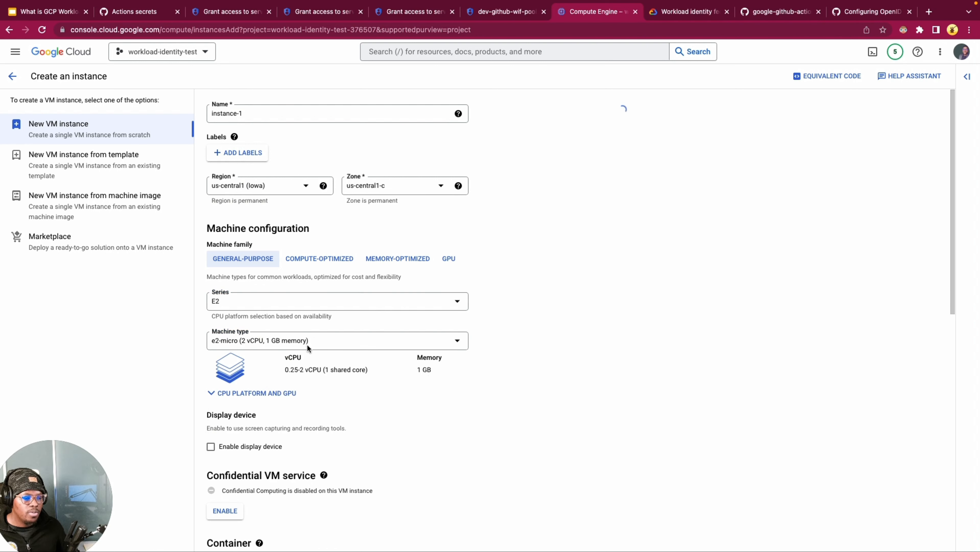
pyautogui.click(523, 337)
pyautogui.scroll(-8, 238, 377)
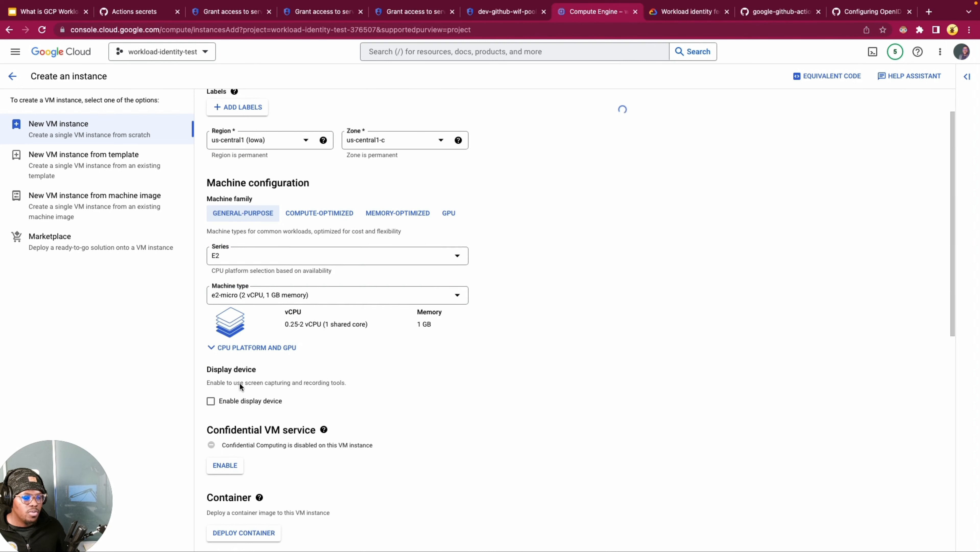
pyautogui.scroll(-5, 251, 456)
pyautogui.click(236, 524)
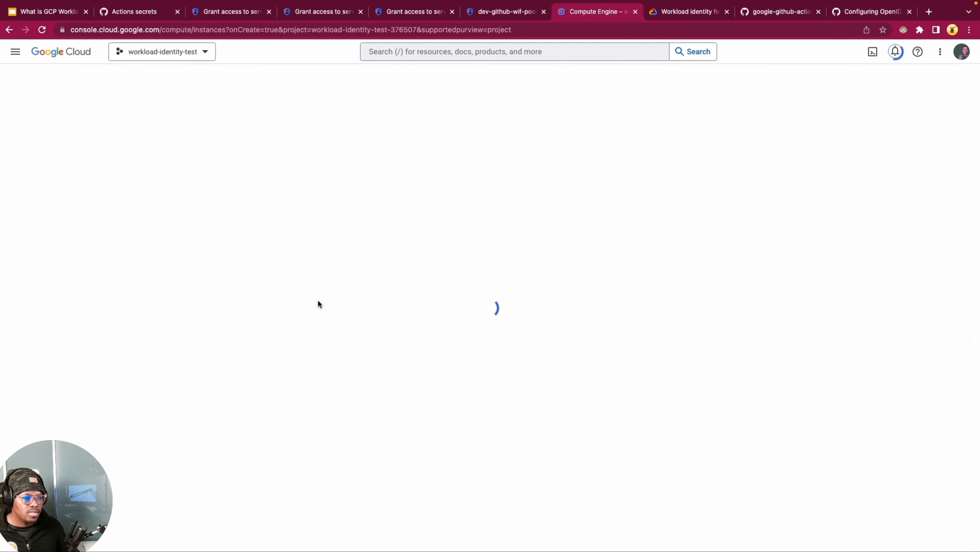
# Step: Start a second VM instance and set its machine type to e2-micro
pyautogui.click(267, 76)
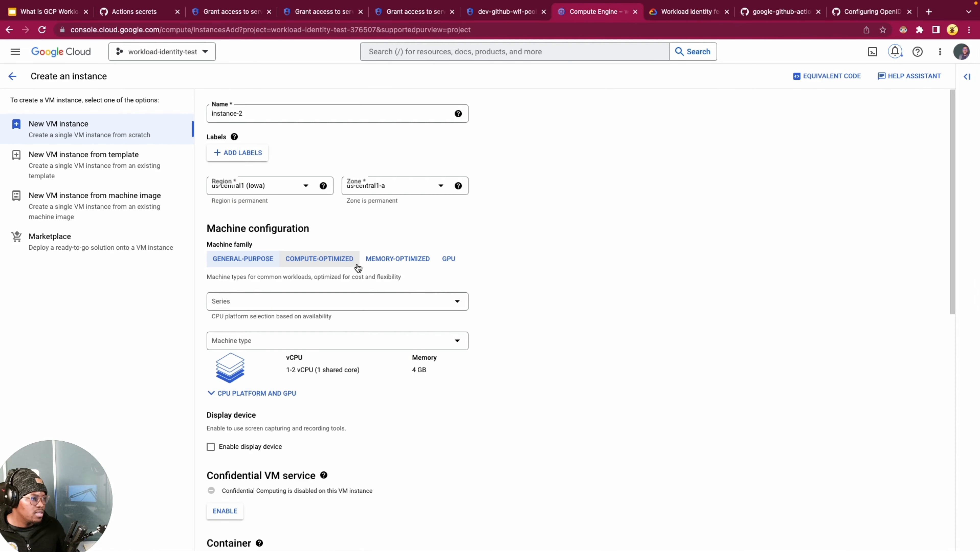
pyautogui.click(285, 114)
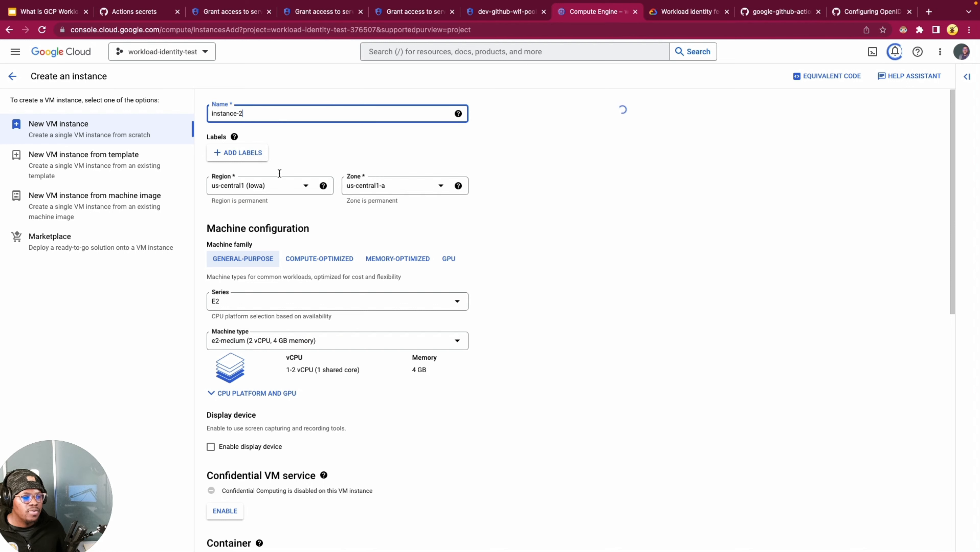
pyautogui.click(273, 346)
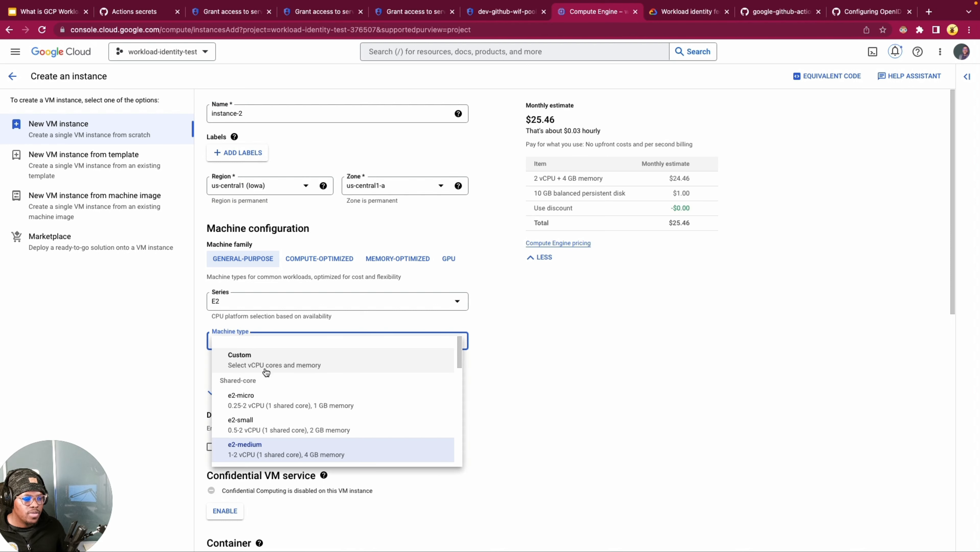
pyautogui.click(271, 401)
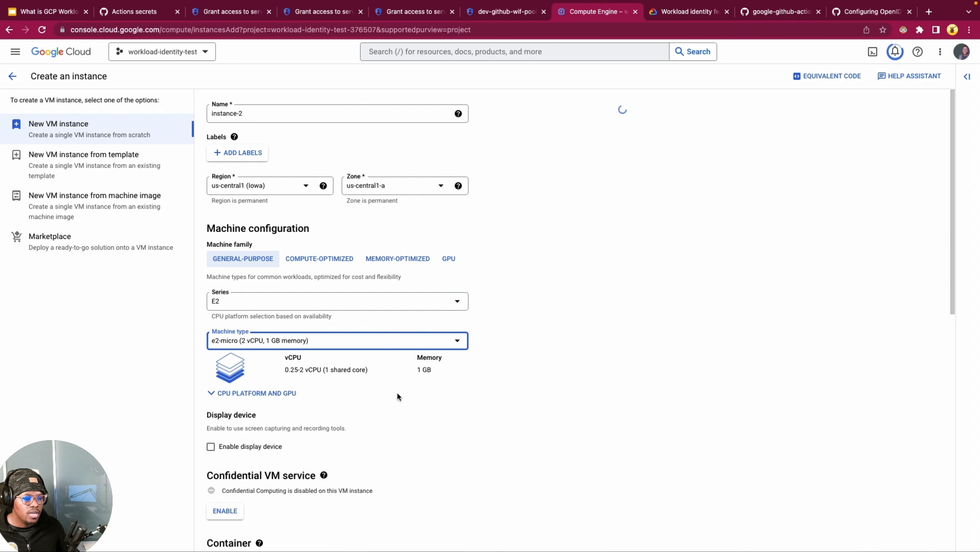
pyautogui.click(597, 332)
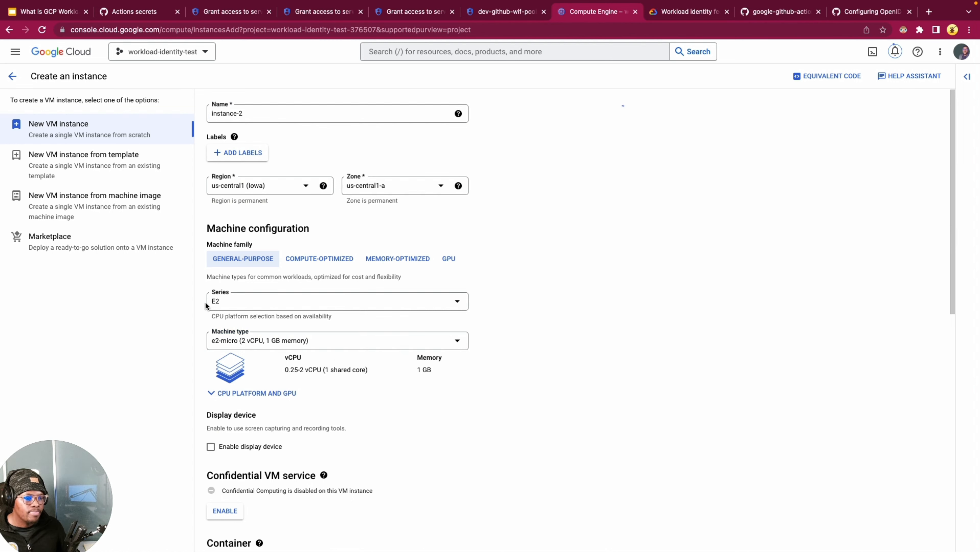
# Step: Set the second VM instance's zone to us-central1-c and create it
pyautogui.click(414, 186)
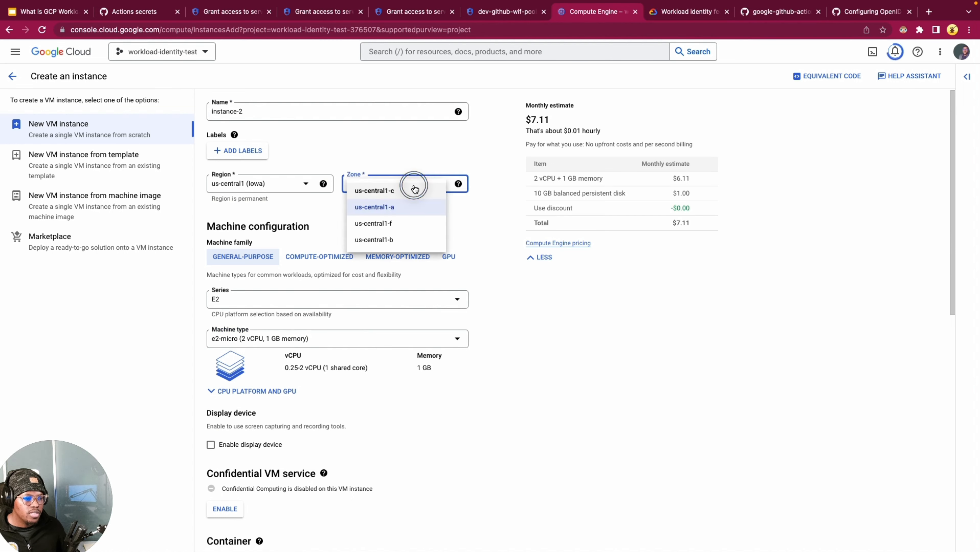
pyautogui.click(385, 190)
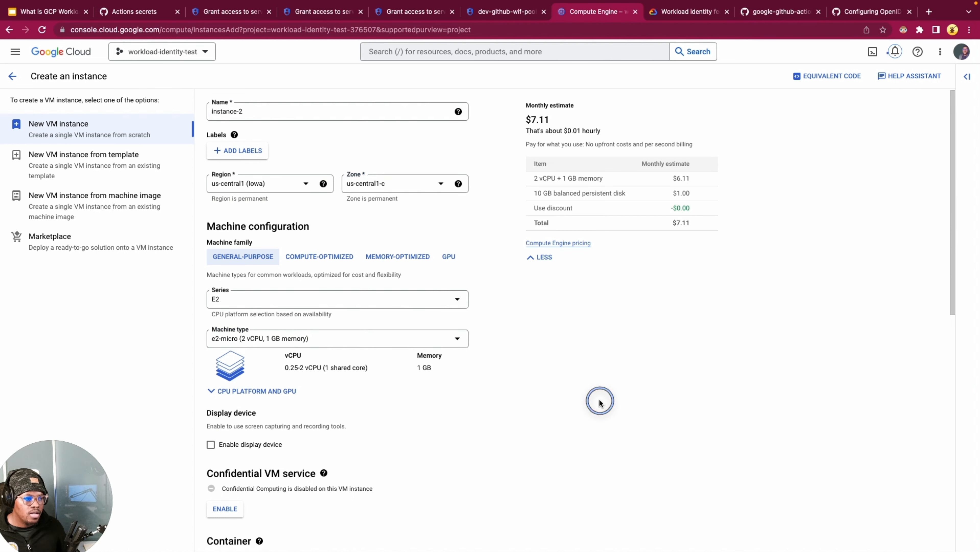
pyautogui.scroll(-7, 255, 429)
pyautogui.scroll(-5, 262, 433)
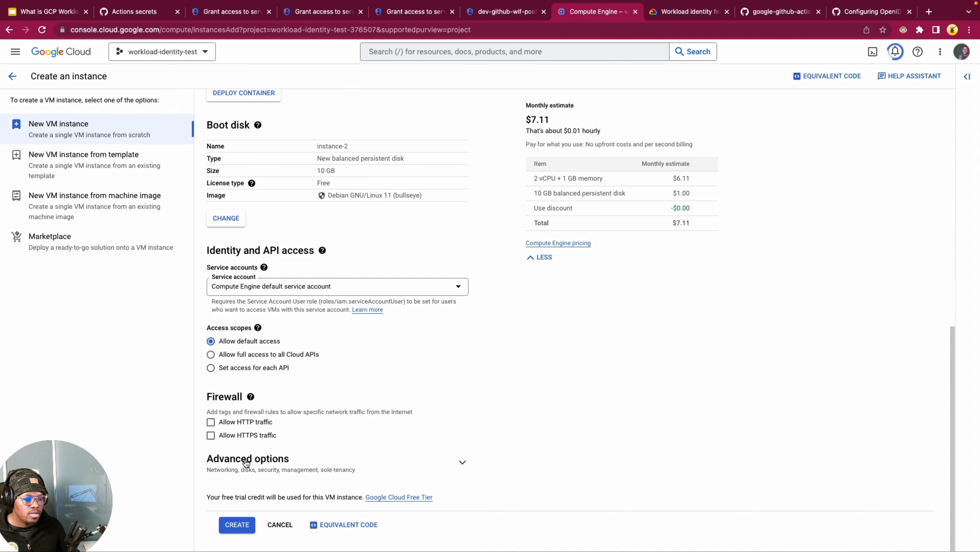
pyautogui.click(236, 525)
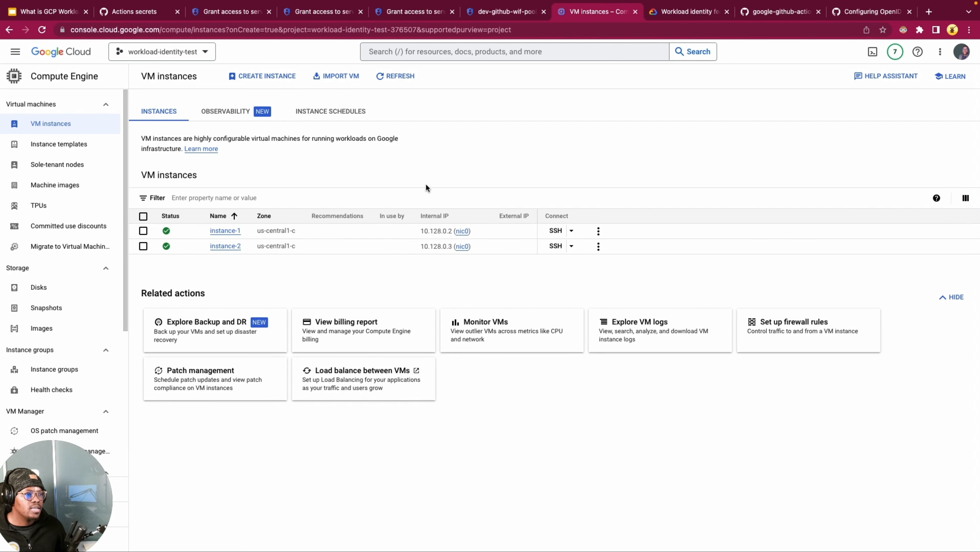
# Step: Switch to VS Code and stage all repository changes in the terminal with git add
pyautogui.press('super+Tab')
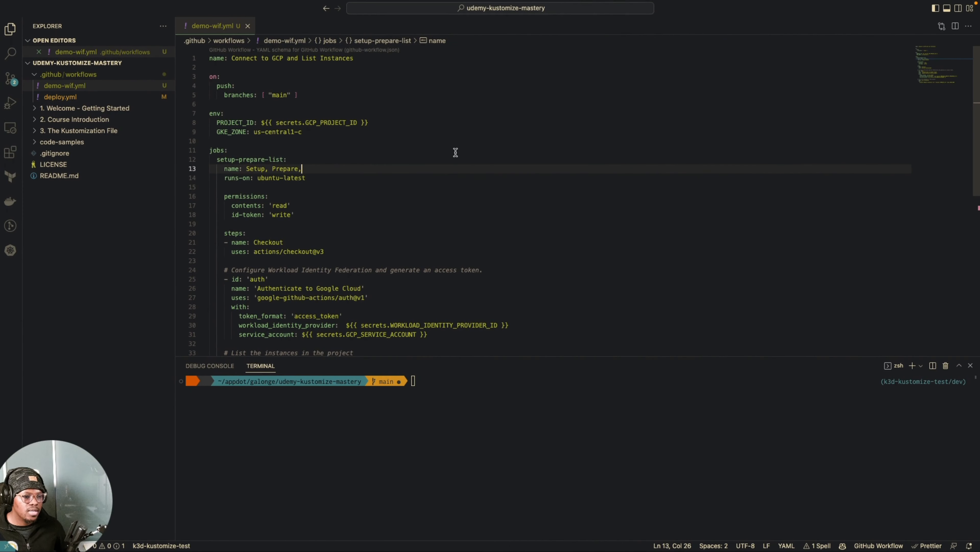
pyautogui.click(425, 237)
pyautogui.click(376, 104)
pyautogui.click(406, 169)
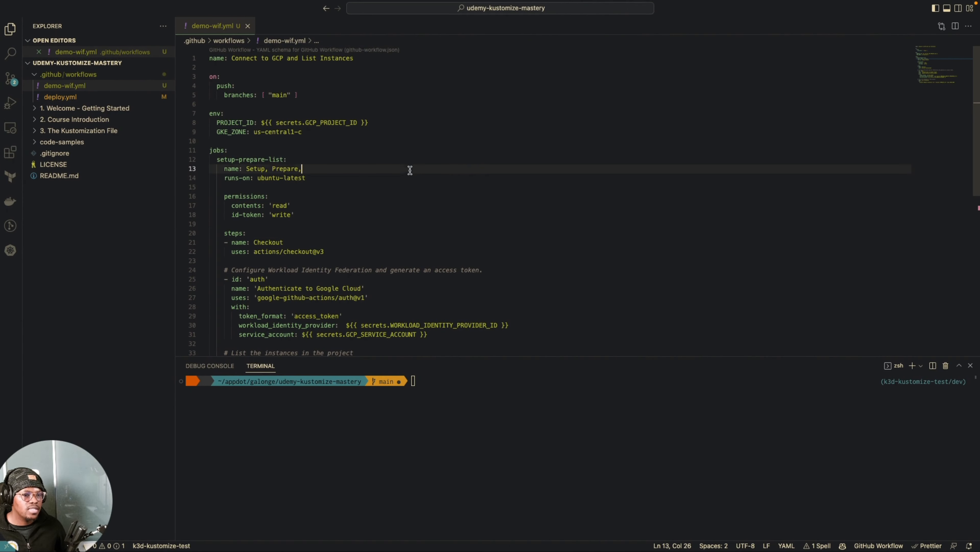
pyautogui.click(417, 205)
pyautogui.click(447, 418)
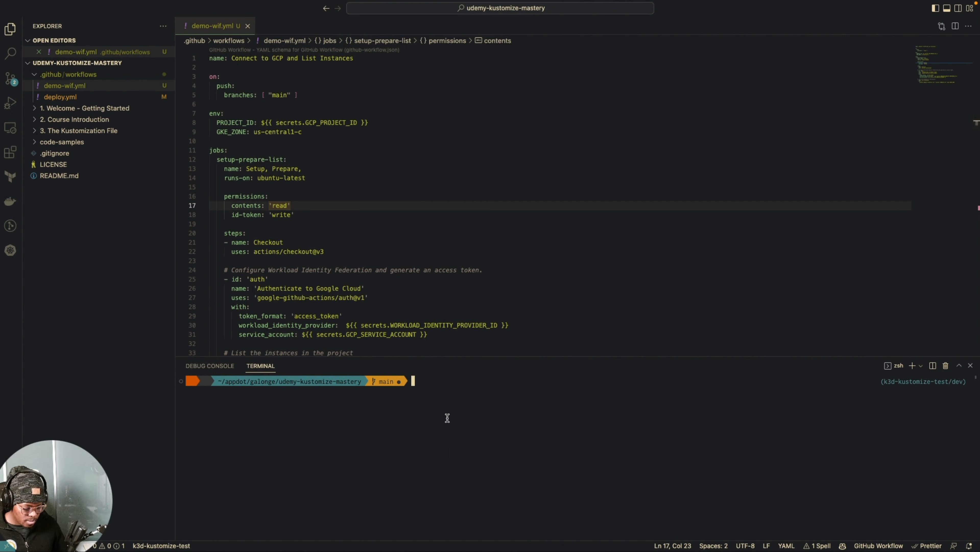
pyautogui.write('GIT A')
pyautogui.press('BackSpace')
pyautogui.press('BackSpace')
pyautogui.press('BackSpace')
pyautogui.press('BackSpace')
pyautogui.press('BackSpace')
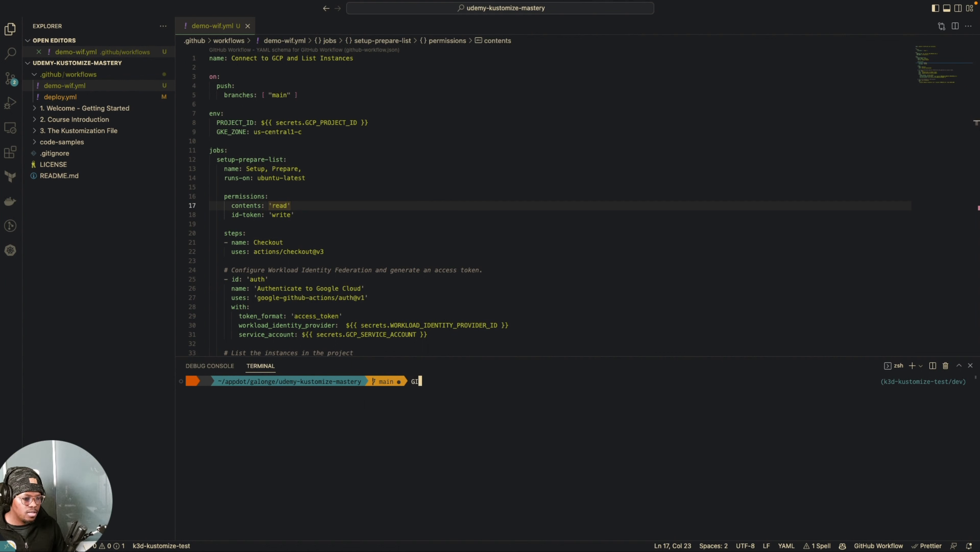
pyautogui.write('git ad')
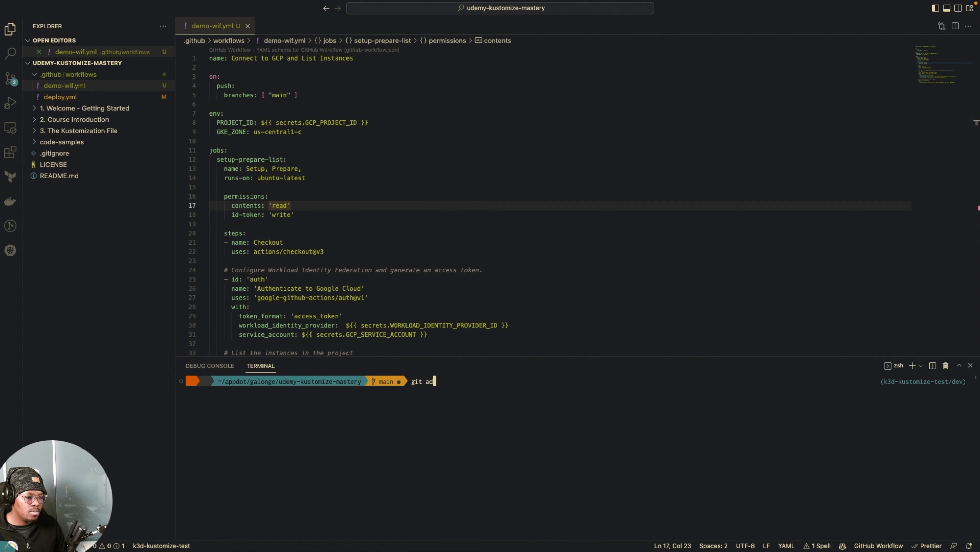
pyautogui.write('d .')
pyautogui.press('Return')
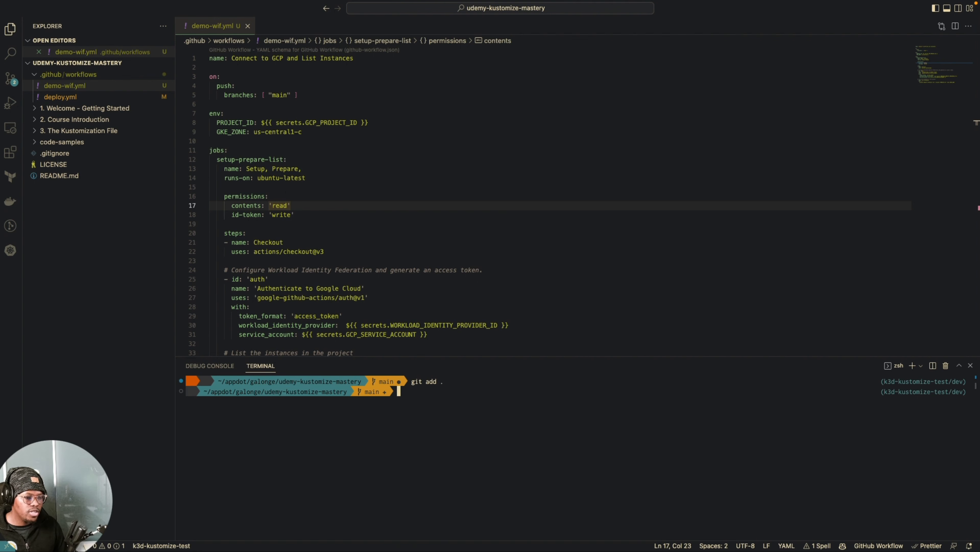
# Step: Clear the terminal and run git status to check which workflow files are staged
pyautogui.hotkey('ctrl', 'l')
pyautogui.write('git status')
pyautogui.press('Return')
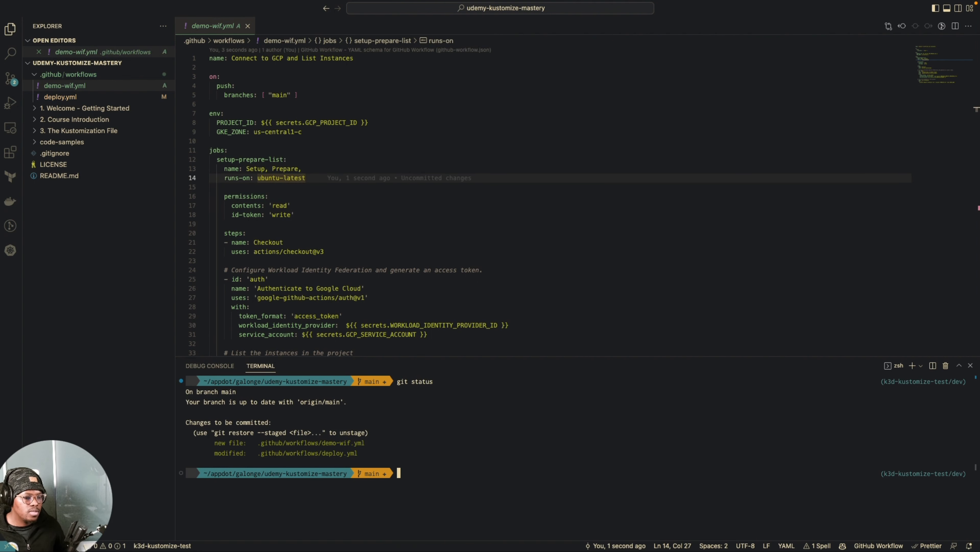
pyautogui.moveTo(379, 442); pyautogui.dragTo(215, 441)
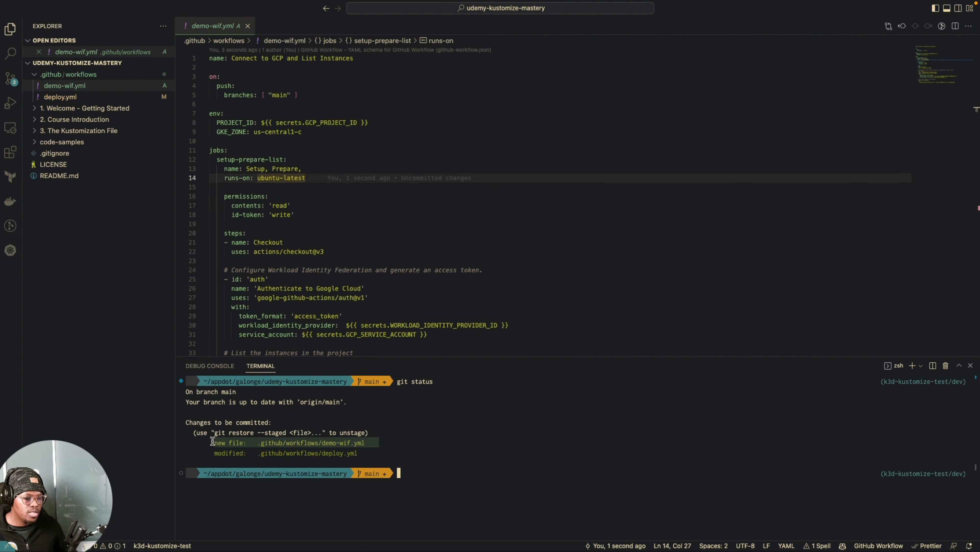
pyautogui.click(265, 441)
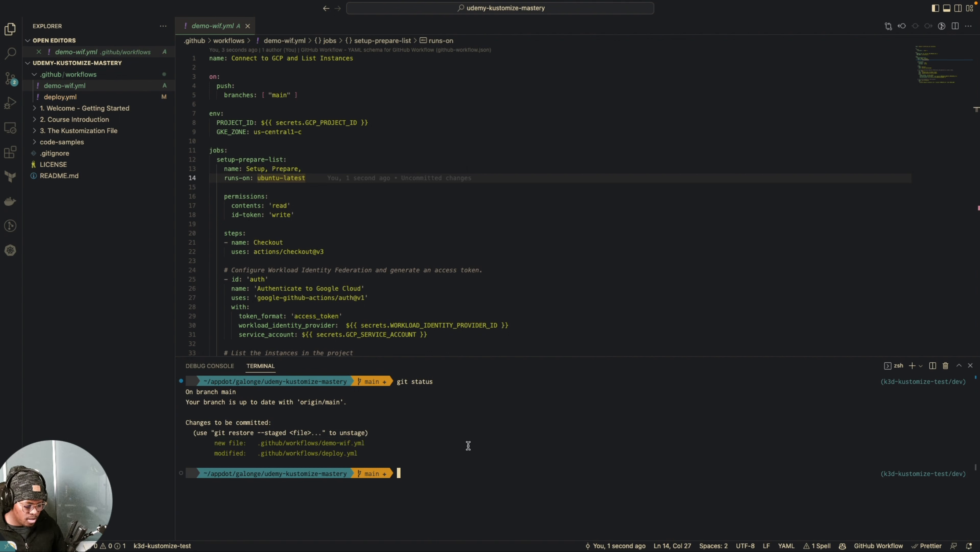
# Step: Commit the staged workflow files with the message "new github actions workflow demo"
pyautogui.write('git commit')
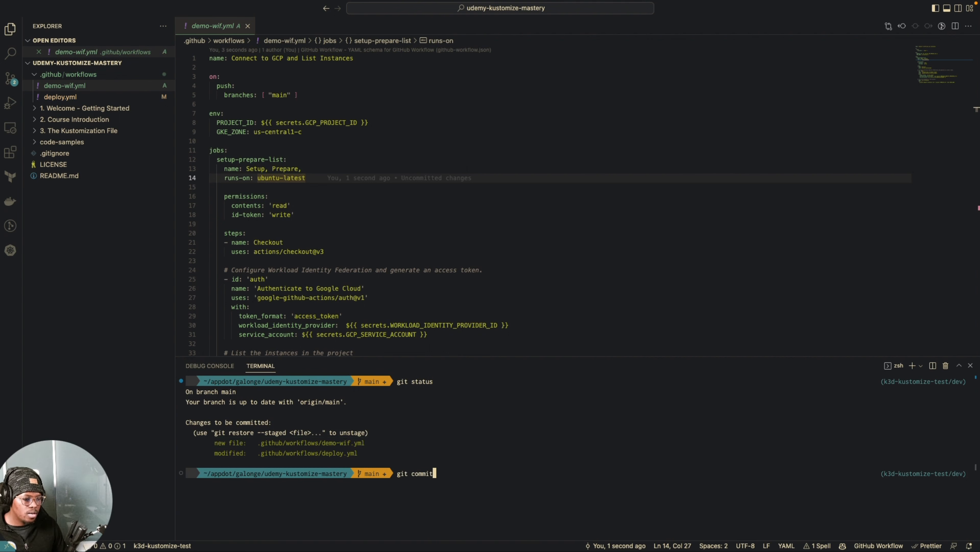
pyautogui.write(' -')
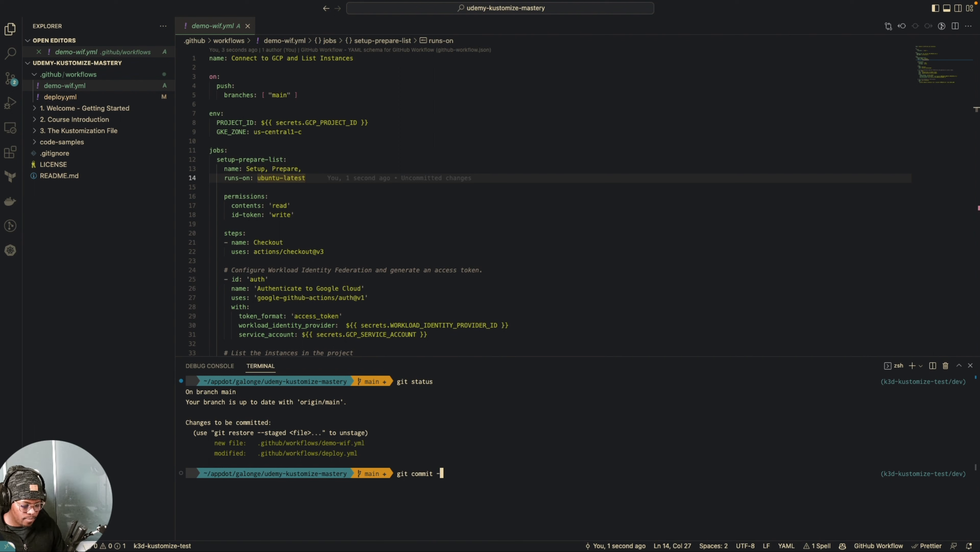
pyautogui.write('m ')
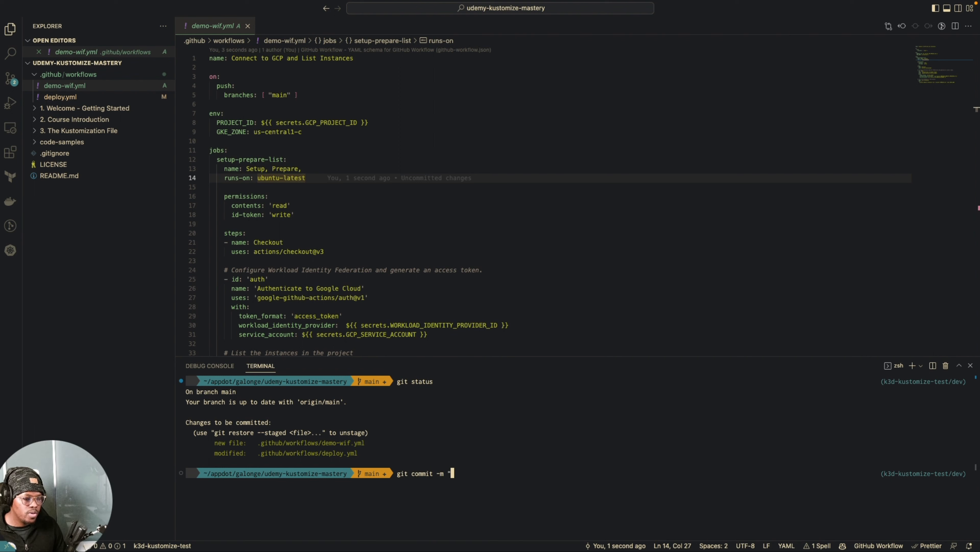
pyautogui.write('"new github action')
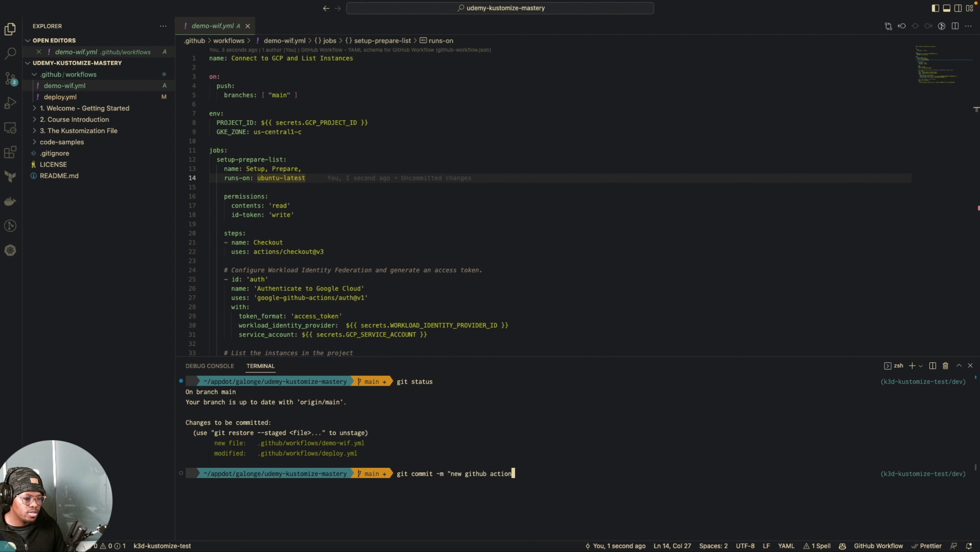
pyautogui.write('s workflow demo')
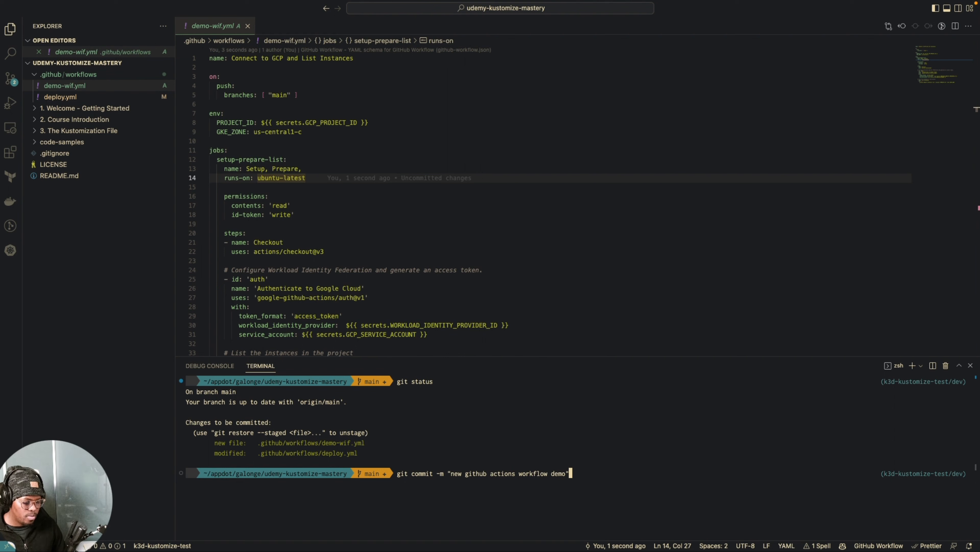
pyautogui.press('Return')
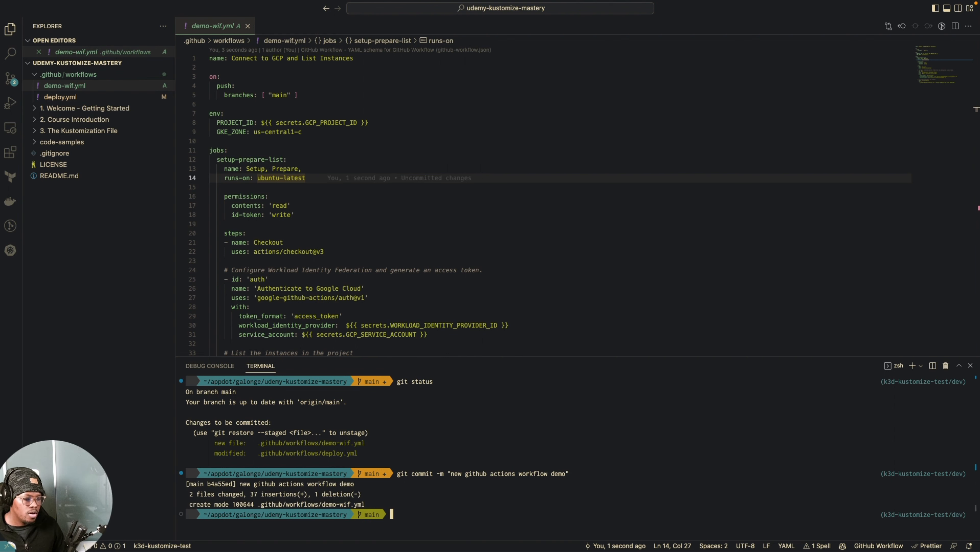
# Step: Clear the terminal and push the commit to the remote with git push origin main
pyautogui.write('clar')
pyautogui.press('BackSpace')
pyautogui.press('BackSpace')
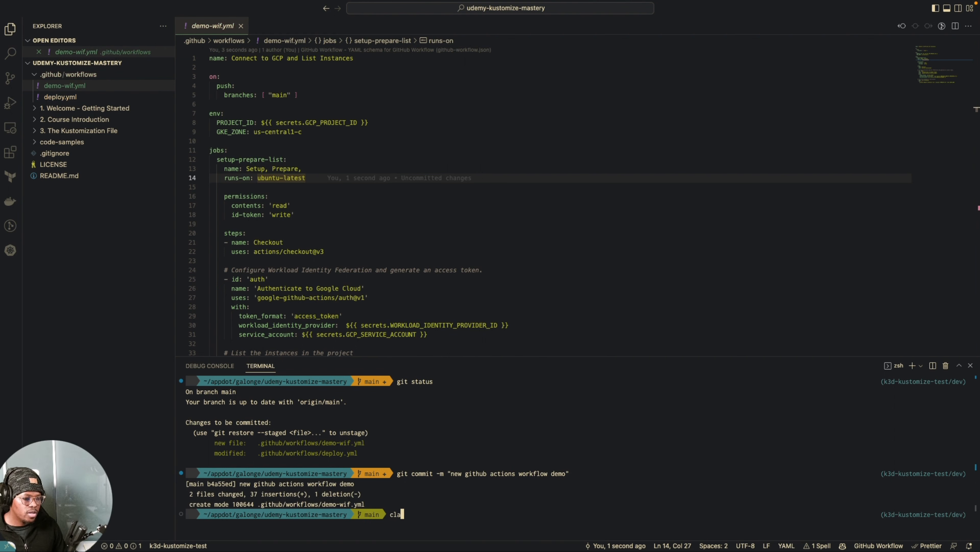
pyautogui.write('ear')
pyautogui.press('Return')
pyautogui.write('git pu')
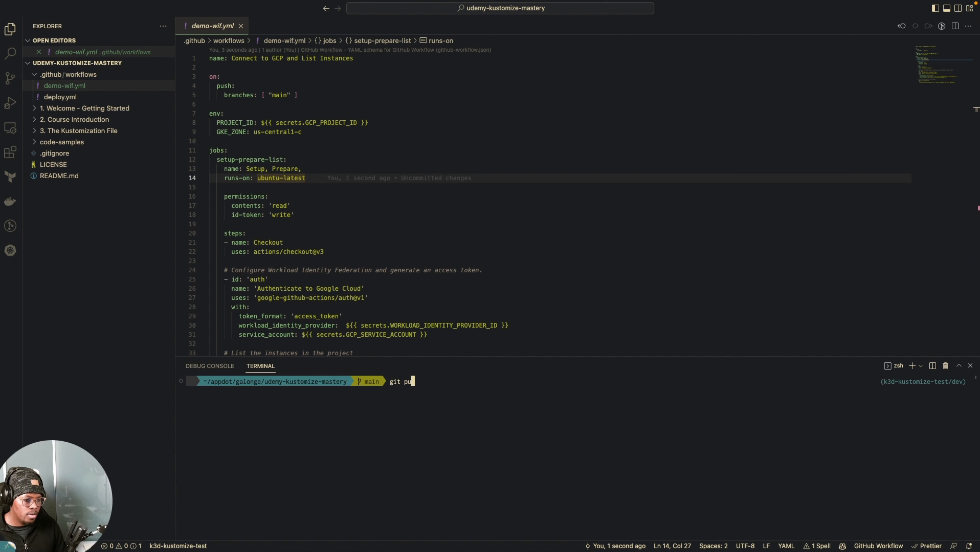
pyautogui.write('sh origin ')
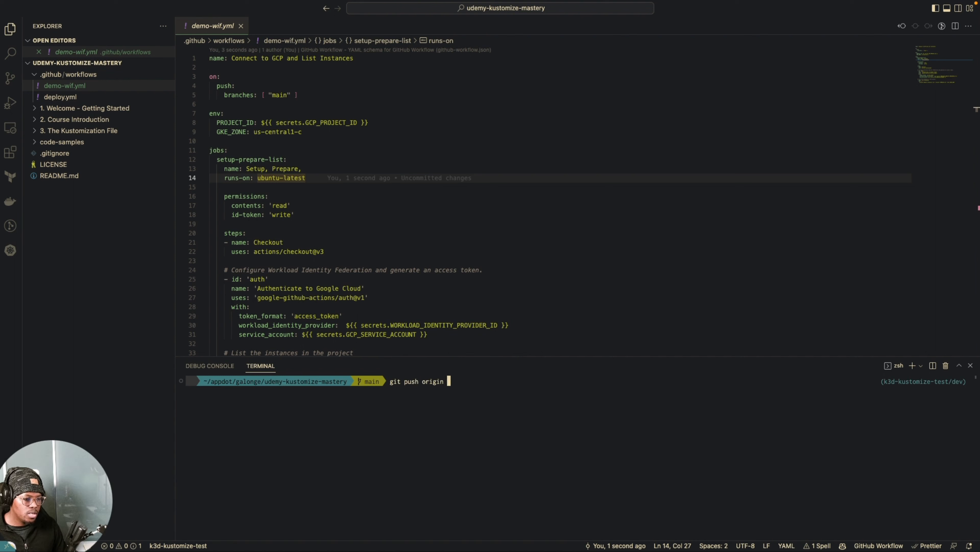
pyautogui.write('main')
pyautogui.press('Return')
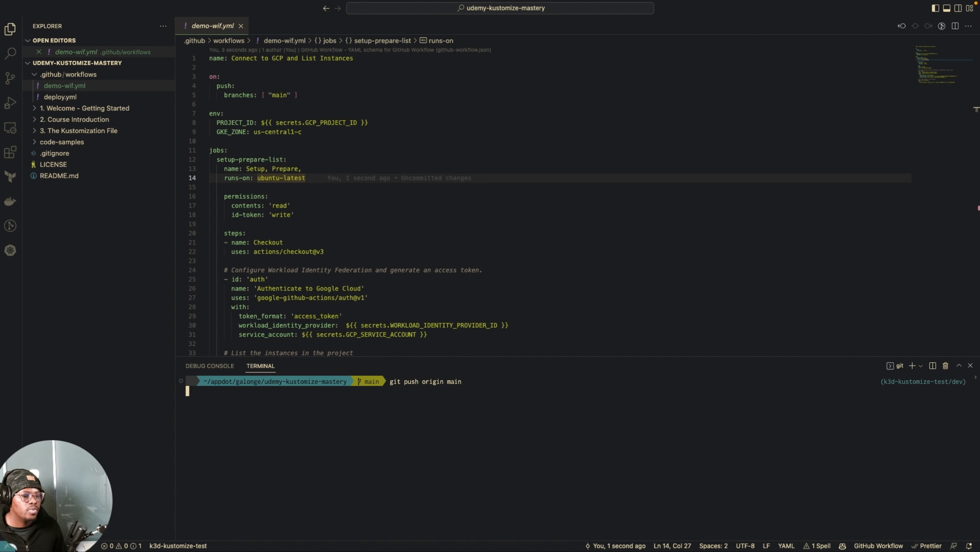
# Step: Switch to GitHub in the browser and open the "Setup, Prepare," job of the "new github actions workflow demo" run in the repository's Actions
pyautogui.hotkey('ctrl', 'Left')
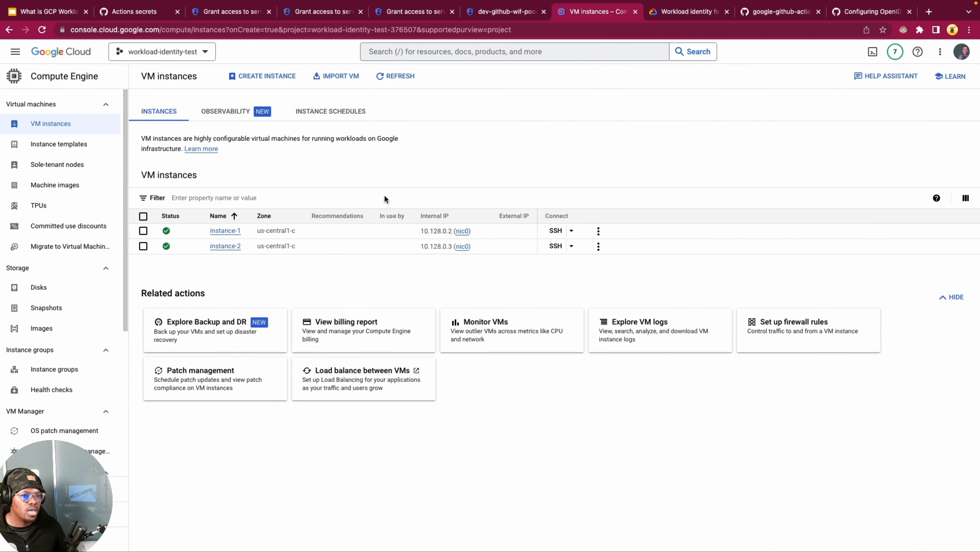
pyautogui.click(130, 13)
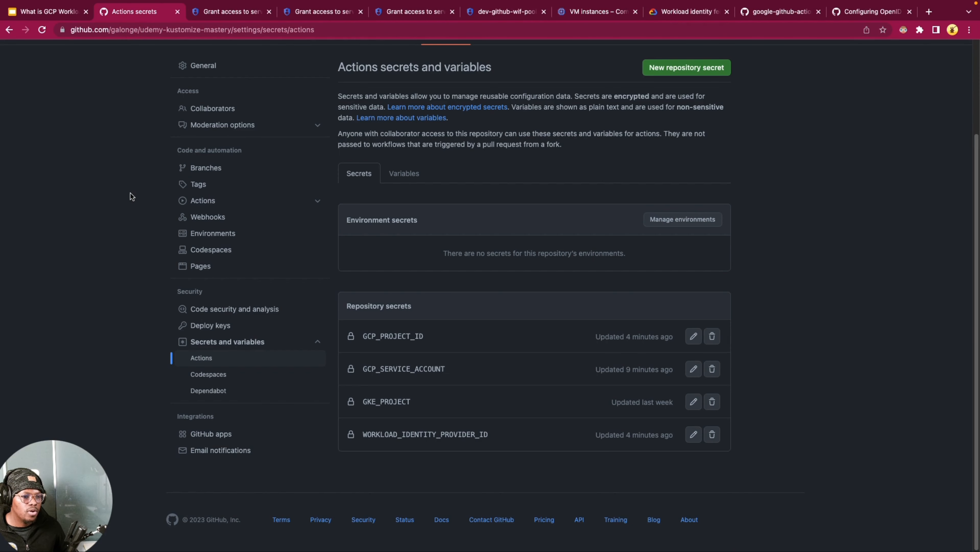
pyautogui.scroll(3, 130, 190)
pyautogui.click(202, 148)
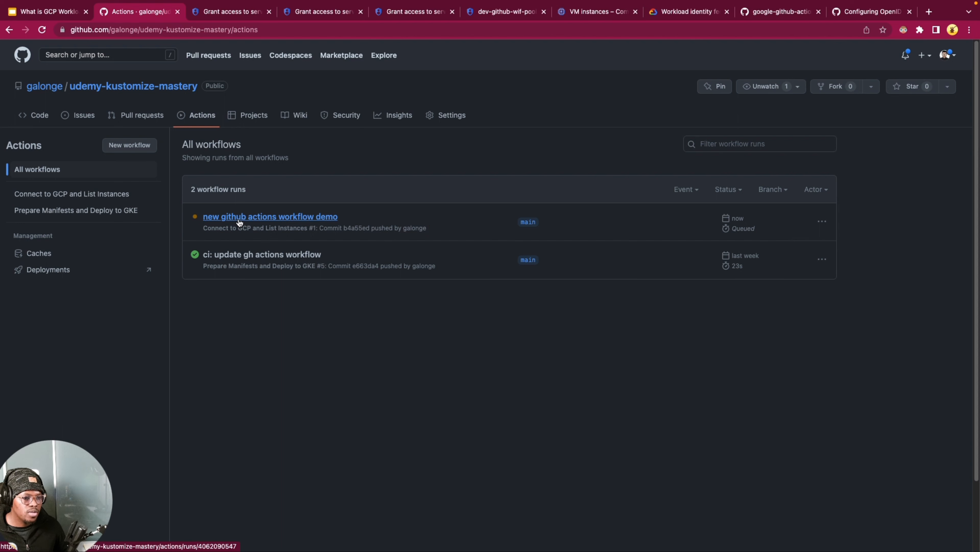
pyautogui.click(240, 218)
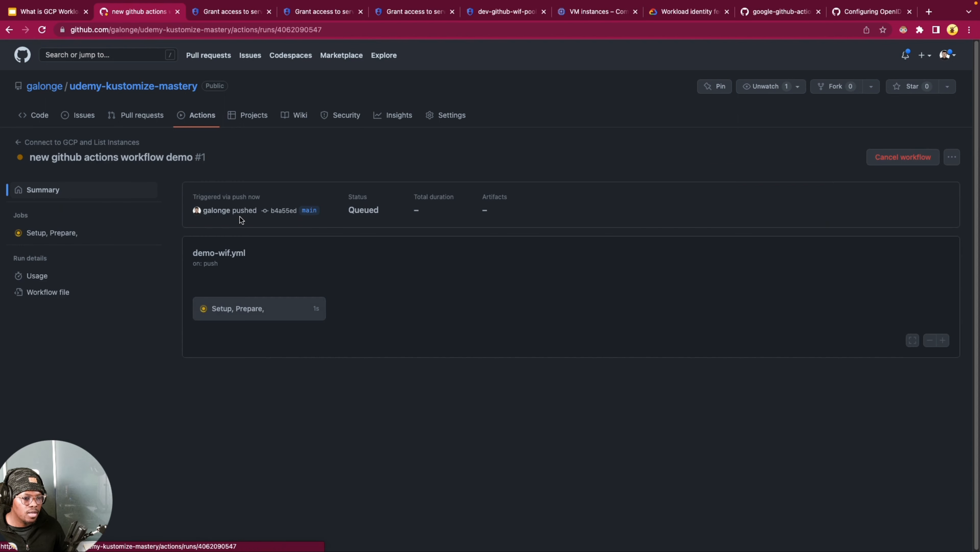
pyautogui.click(72, 234)
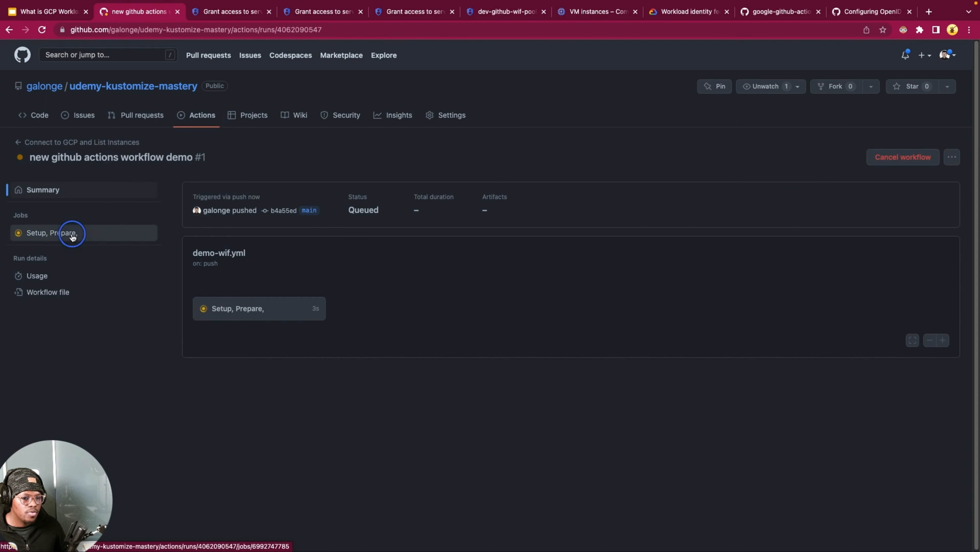
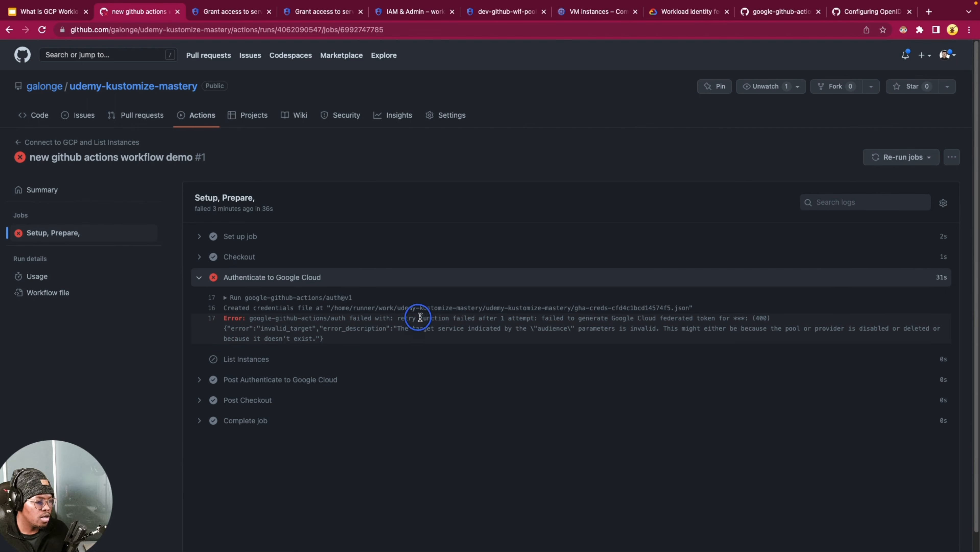
# Step: Examine the error message logged under the failed "Authenticate to Google Cloud" step of the "Setup, Prepare," job
pyautogui.moveTo(517, 318); pyautogui.dragTo(562, 318)
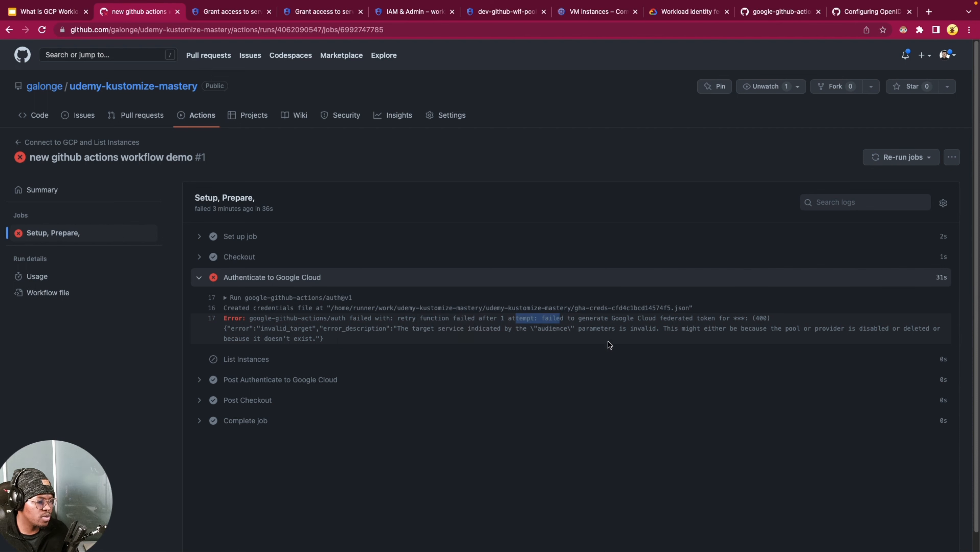
pyautogui.moveTo(623, 318); pyautogui.dragTo(697, 318)
pyautogui.click(736, 318)
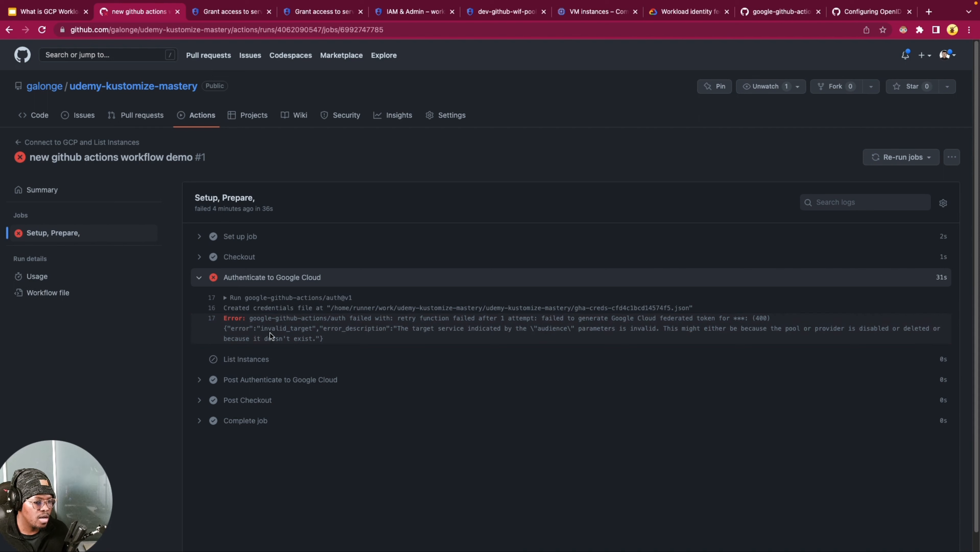
pyautogui.moveTo(271, 329); pyautogui.dragTo(344, 329)
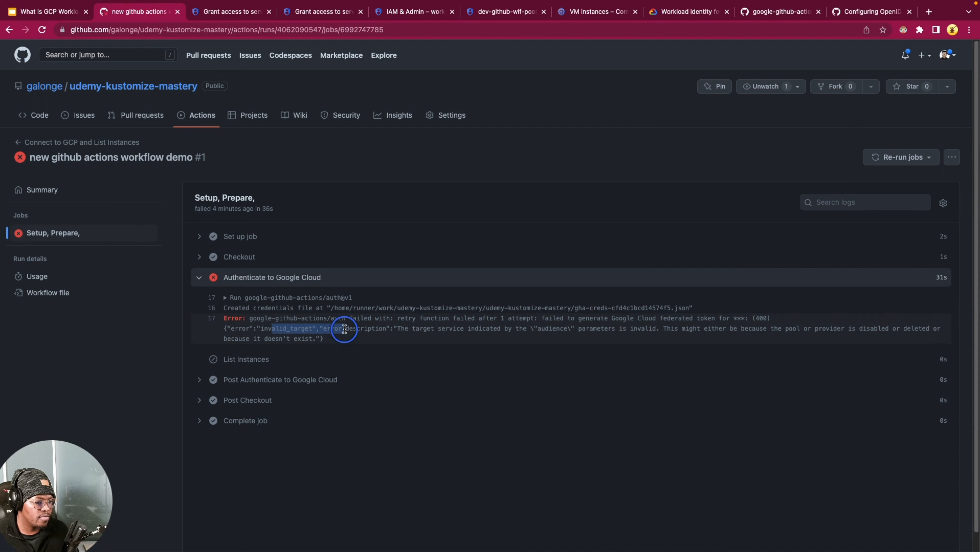
pyautogui.click(364, 335)
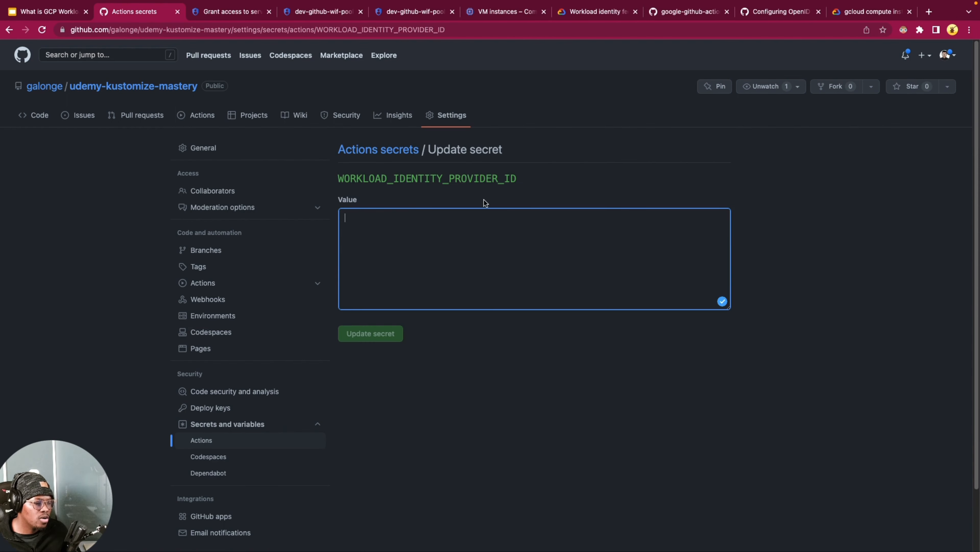
# Step: Paste the full workload identity provider path as the value of the WORKLOAD_IDENTITY_PROVIDER_ID repository secret, without a trailing blank line
pyautogui.click(448, 236)
pyautogui.press('super+v')
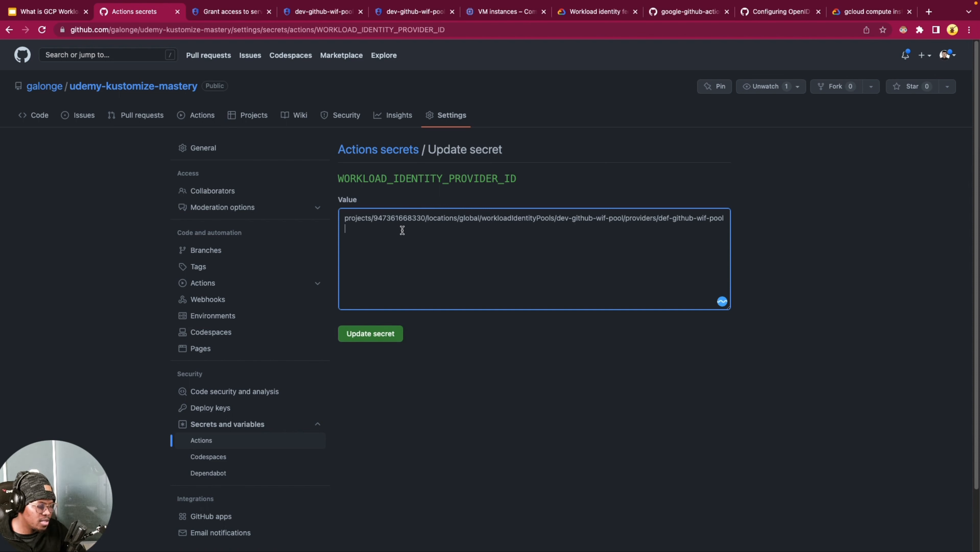
pyautogui.press('BackSpace')
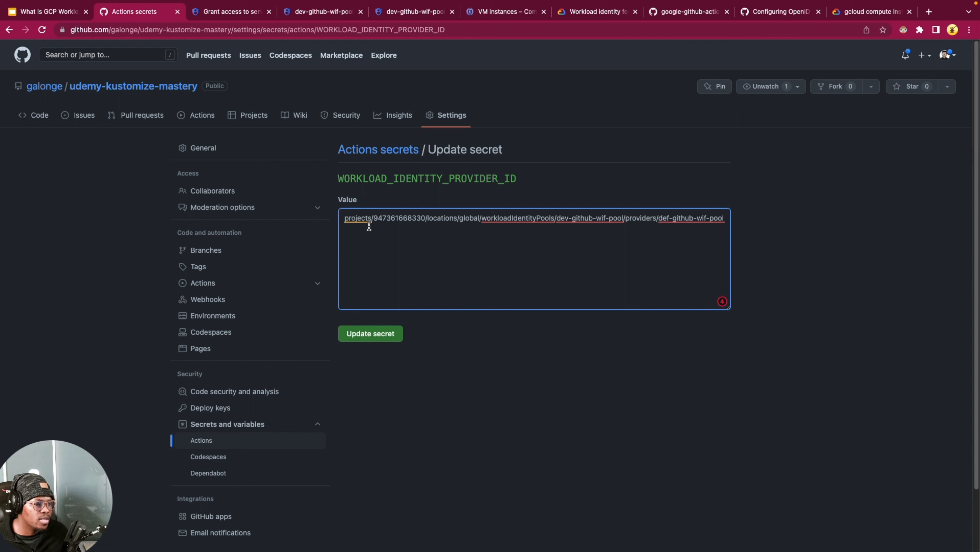
# Step: Check the project number, pool and provider parts of the pasted path, and save the updated WORKLOAD_IDENTITY_PROVIDER_ID secret
pyautogui.doubleClick(400, 218)
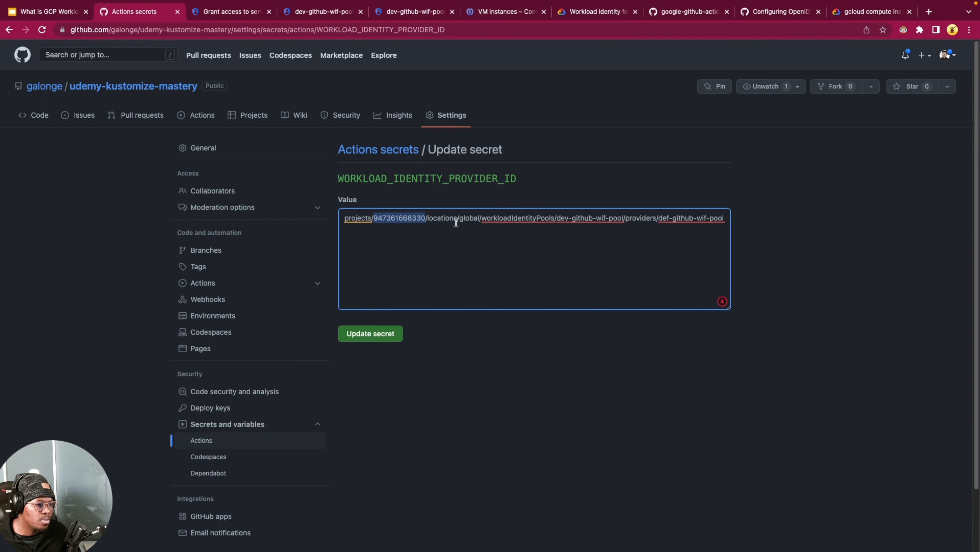
pyautogui.doubleClick(521, 219)
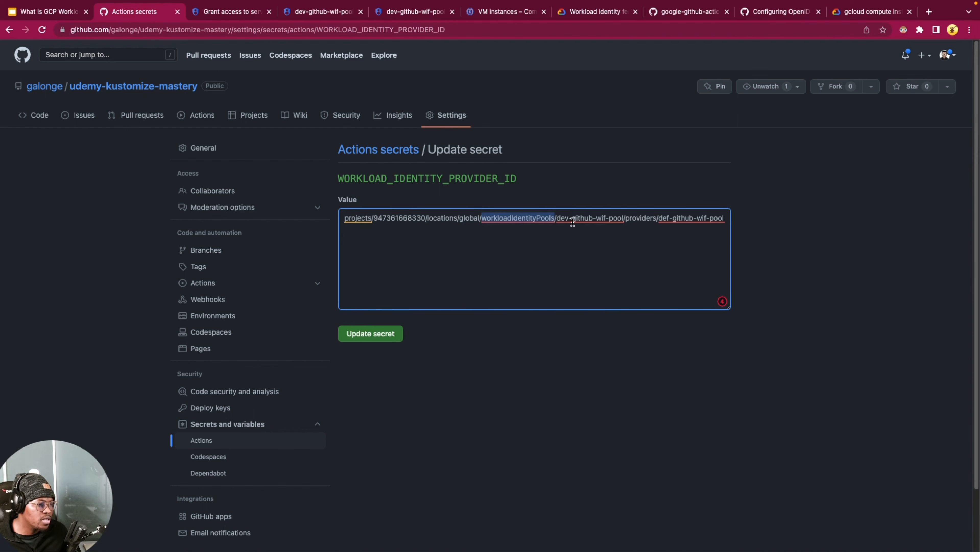
pyautogui.click(497, 216)
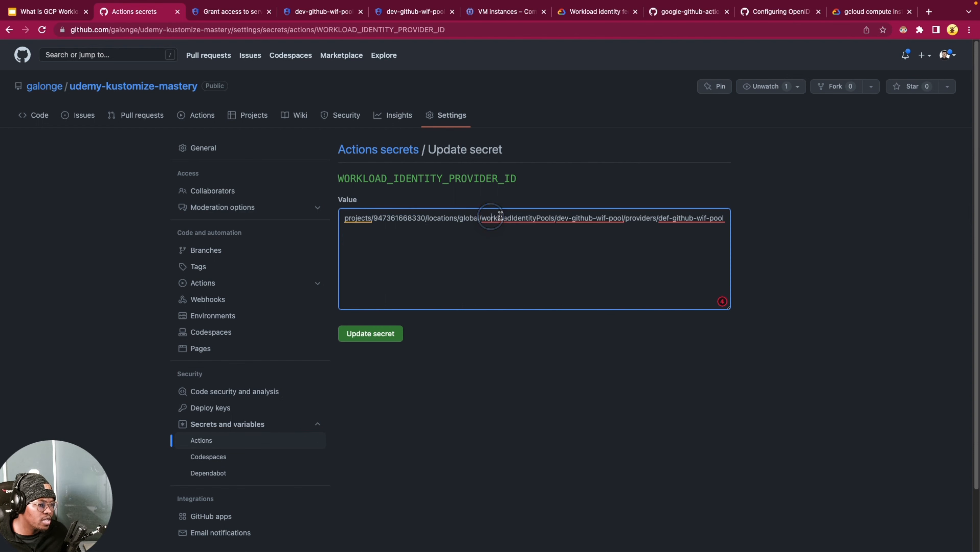
pyautogui.doubleClick(585, 219)
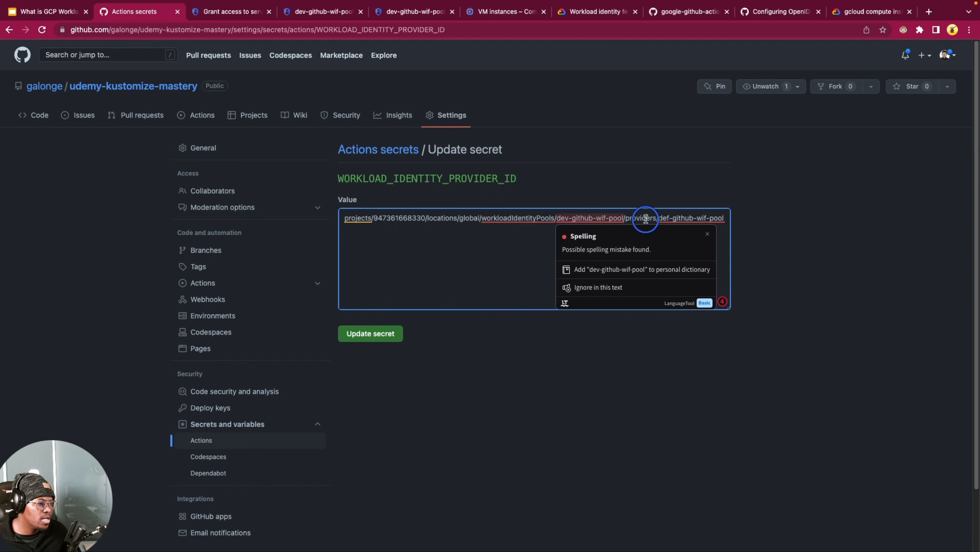
pyautogui.doubleClick(645, 219)
pyautogui.doubleClick(688, 218)
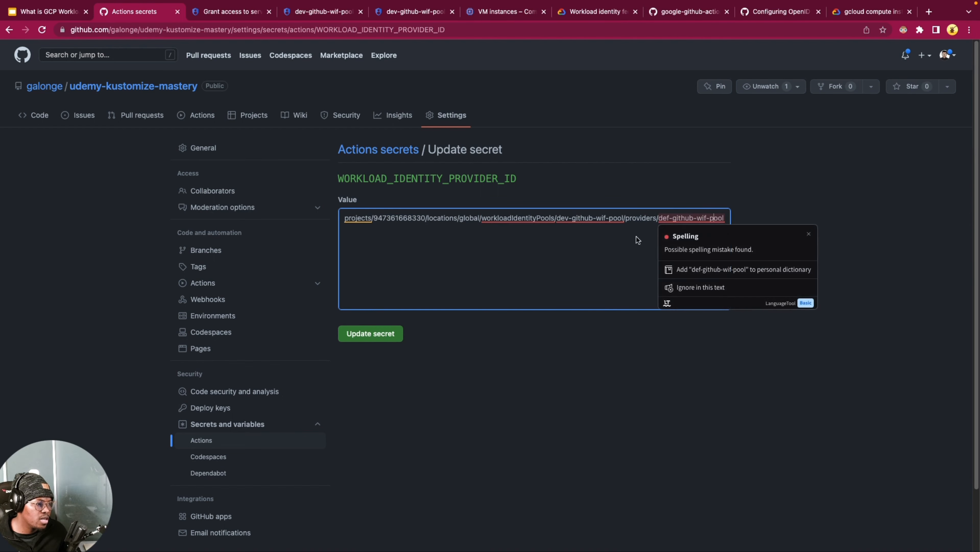
pyautogui.click(529, 246)
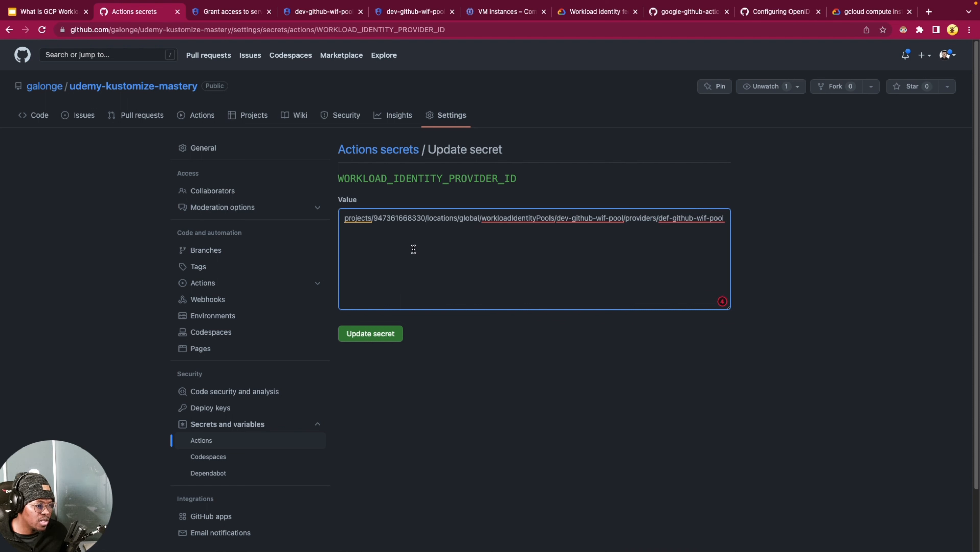
pyautogui.doubleClick(407, 218)
pyautogui.click(369, 333)
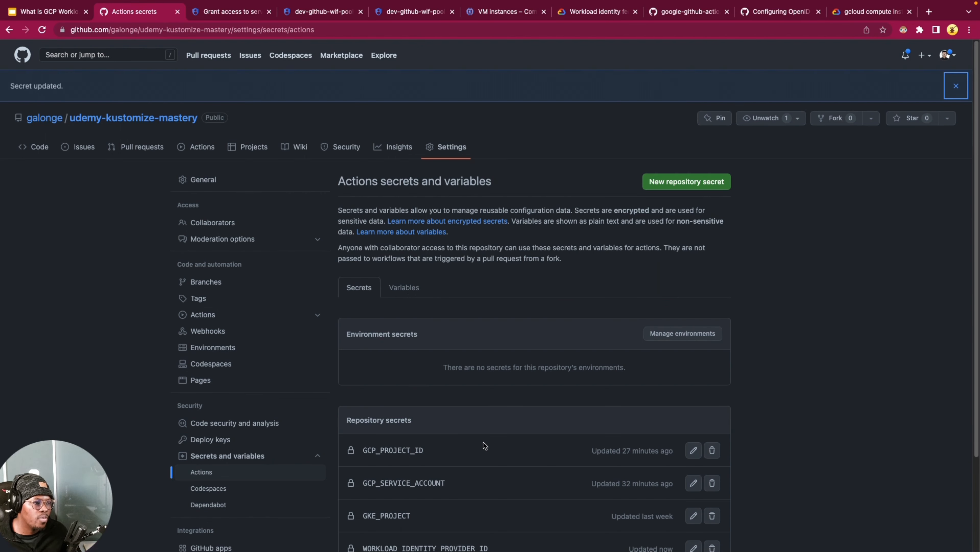
pyautogui.scroll(-3, 481, 450)
pyautogui.scroll(3, 406, 333)
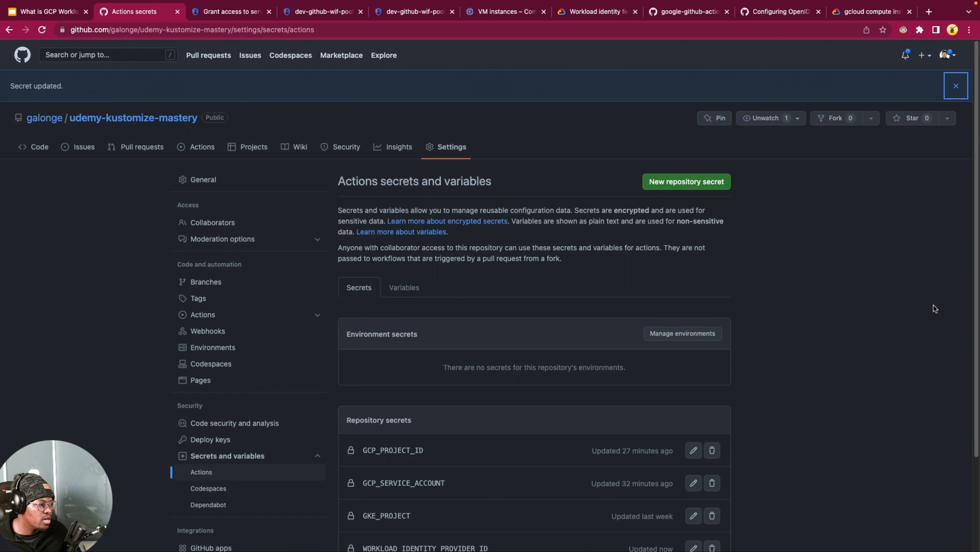
# Step: Switch to VS Code and look through the triggers, environment variables and steps of the demo-wif.yml workflow
pyautogui.hotkey('alt', 'Tab')
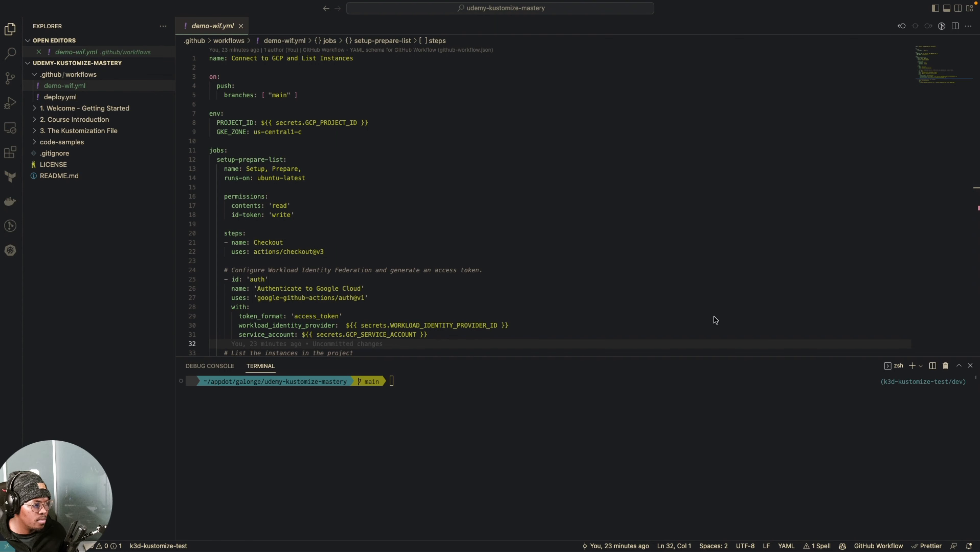
pyautogui.click(620, 207)
pyautogui.click(345, 151)
pyautogui.moveTo(422, 230); pyautogui.dragTo(416, 224)
pyautogui.click(341, 84)
pyautogui.click(333, 104)
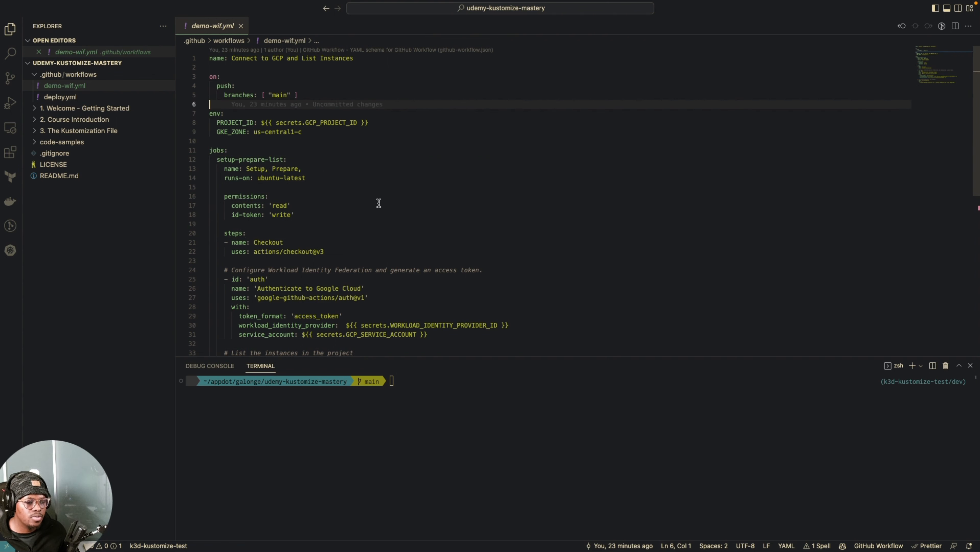
pyautogui.scroll(-10, 377, 208)
pyautogui.scroll(5, 282, 217)
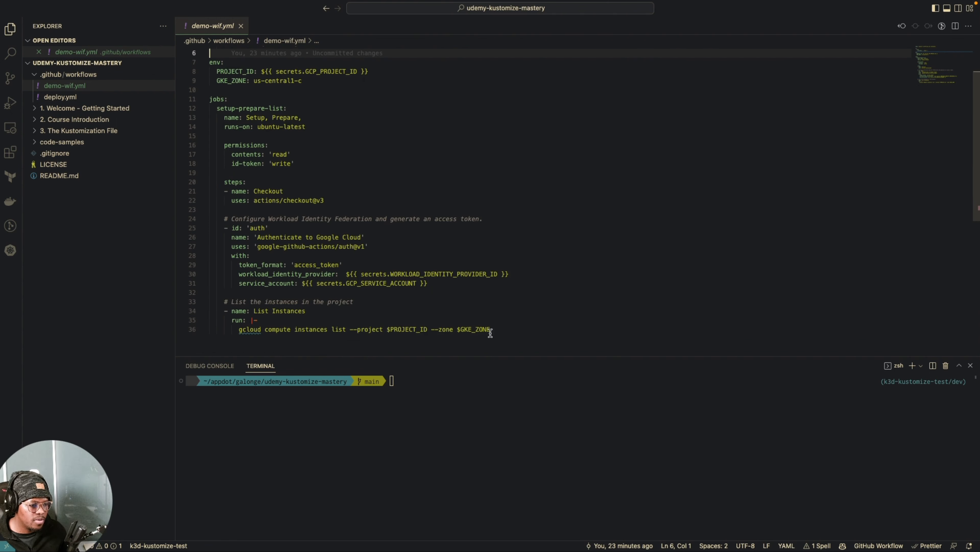
# Step: Remove the --zone $GKE_ZONE option from the gcloud compute instances list command in the List Instances step
pyautogui.click(431, 330)
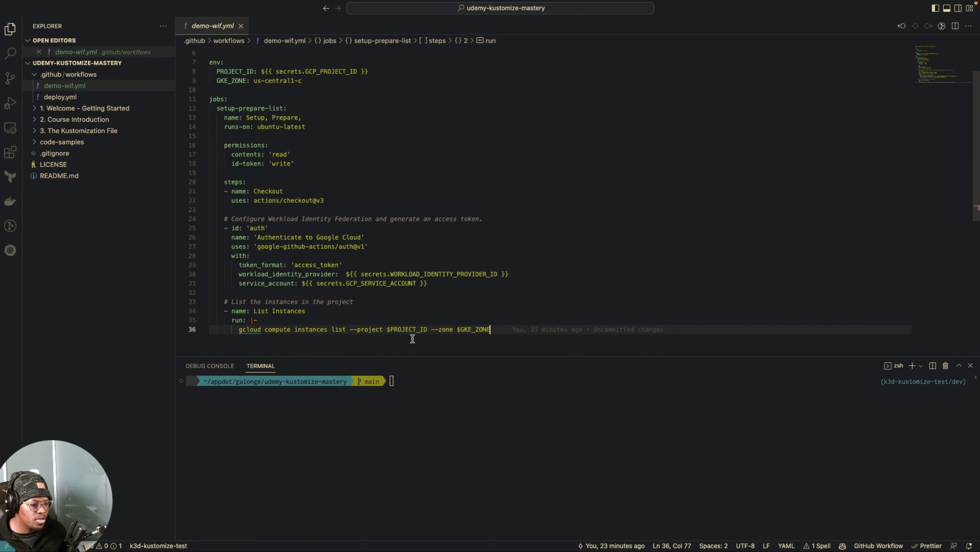
pyautogui.press('Up')
pyautogui.press('Up')
pyautogui.press('Up')
pyautogui.press('Up')
pyautogui.click(434, 330)
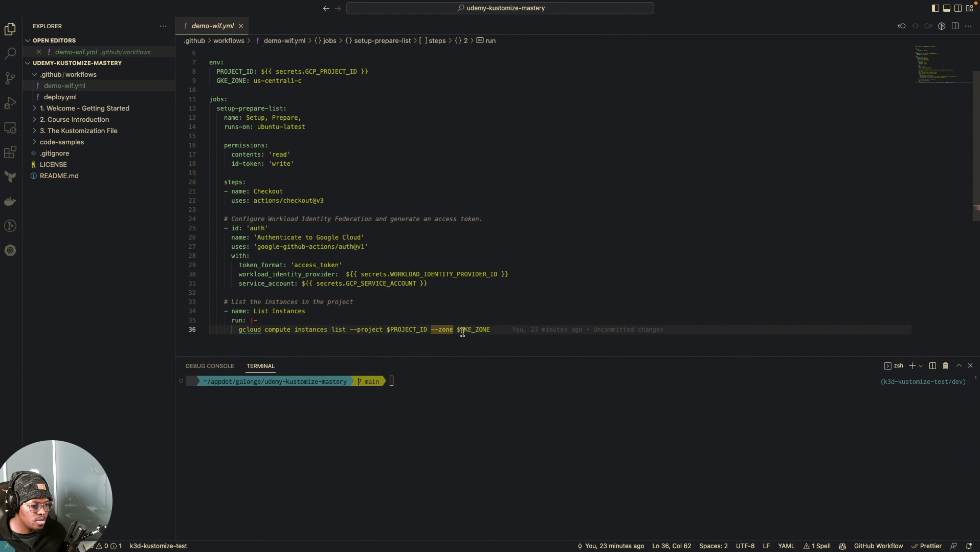
pyautogui.moveTo(451, 330); pyautogui.dragTo(490, 329)
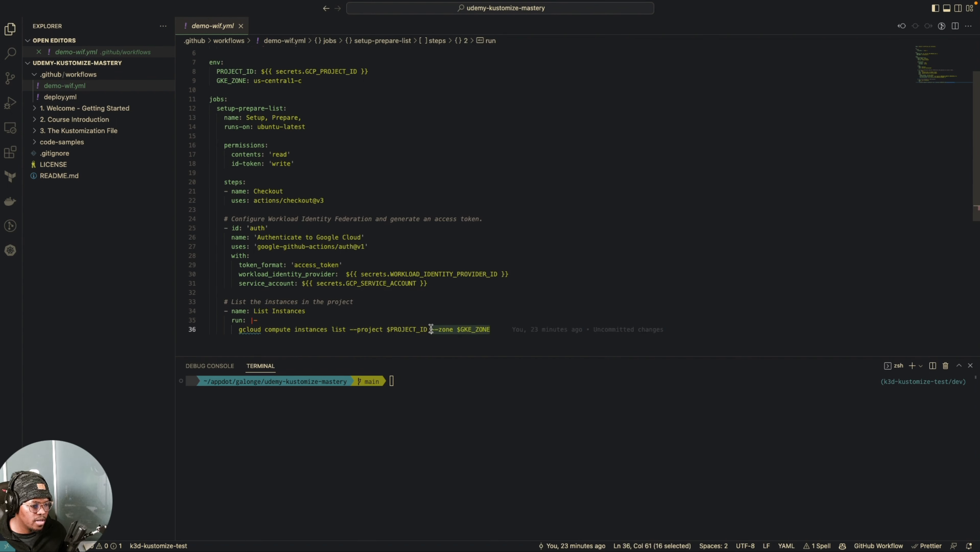
pyautogui.press('BackSpace')
pyautogui.press('BackSpace')
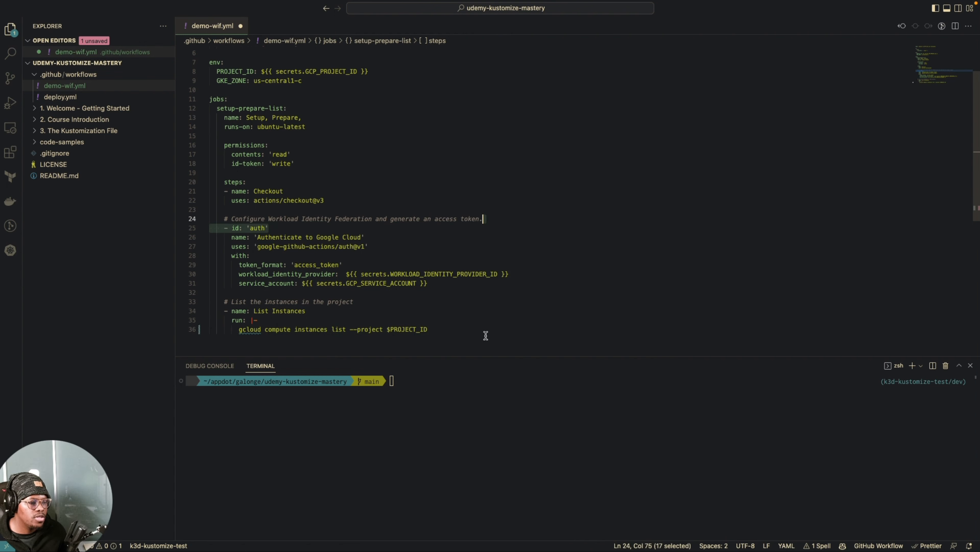
# Step: Delete the GKE_ZONE variable line from the env section of demo-wif.yml
pyautogui.click(473, 315)
pyautogui.scroll(2, 333, 228)
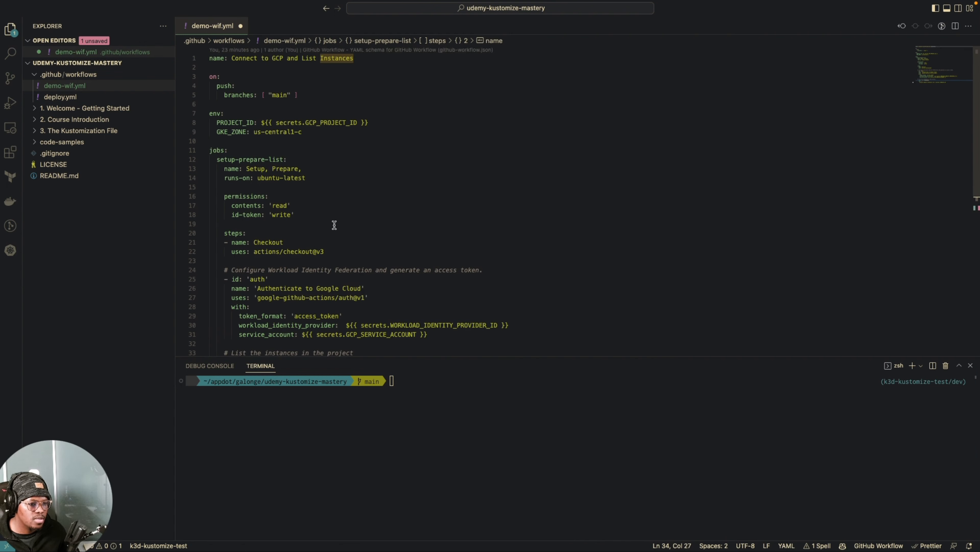
pyautogui.moveTo(316, 134); pyautogui.dragTo(209, 134)
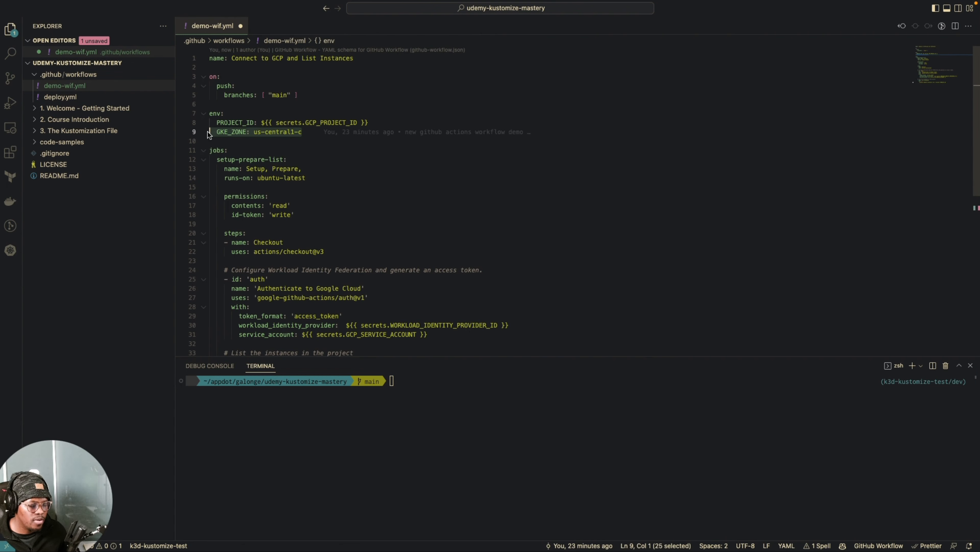
pyautogui.press('BackSpace')
pyautogui.press('BackSpace')
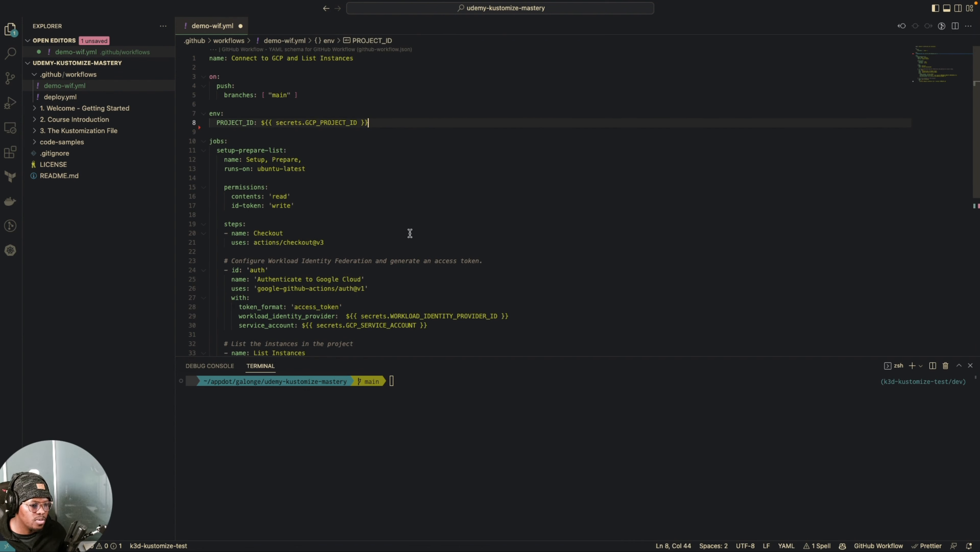
# Step: Review the permissions, authentication and List Instances sections of the edited demo-wif.yml and save the file
pyautogui.click(458, 205)
pyautogui.click(482, 270)
pyautogui.scroll(-2, 411, 296)
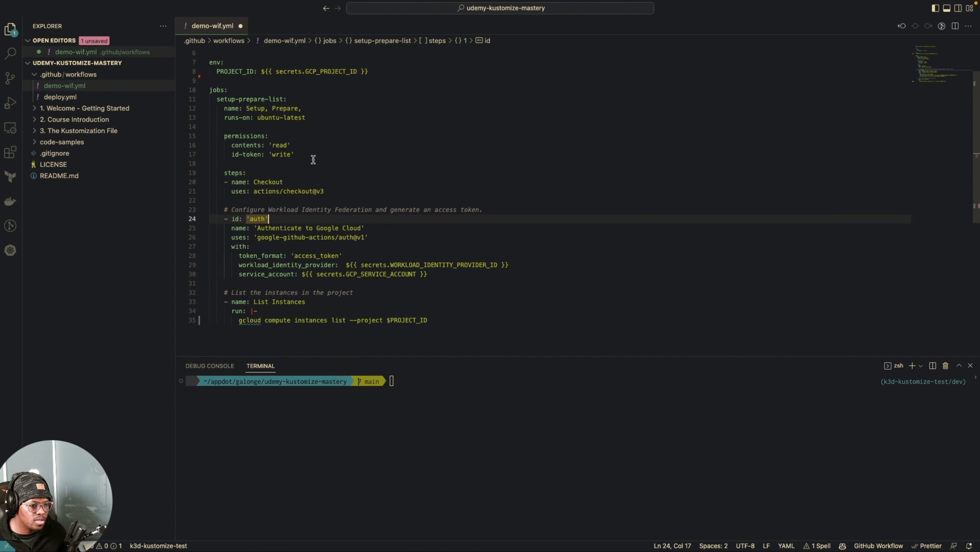
pyautogui.click(336, 155)
pyautogui.click(372, 182)
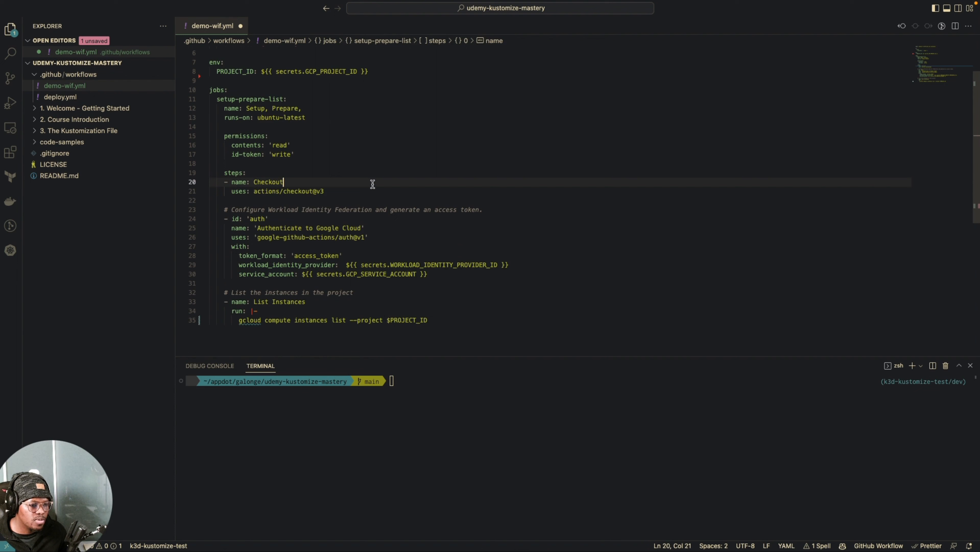
pyautogui.click(427, 243)
pyautogui.click(451, 275)
pyautogui.click(309, 301)
pyautogui.click(474, 324)
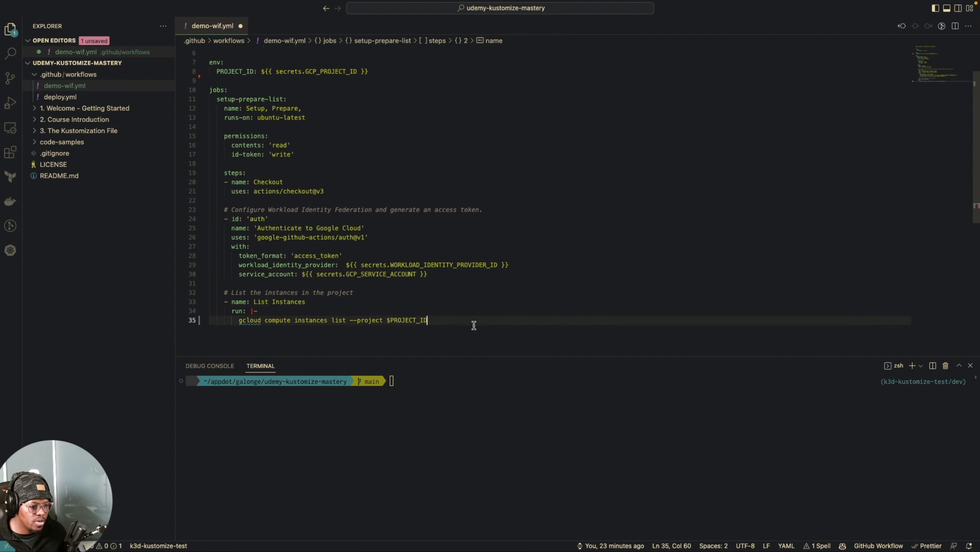
pyautogui.press('super+s')
pyautogui.click(482, 227)
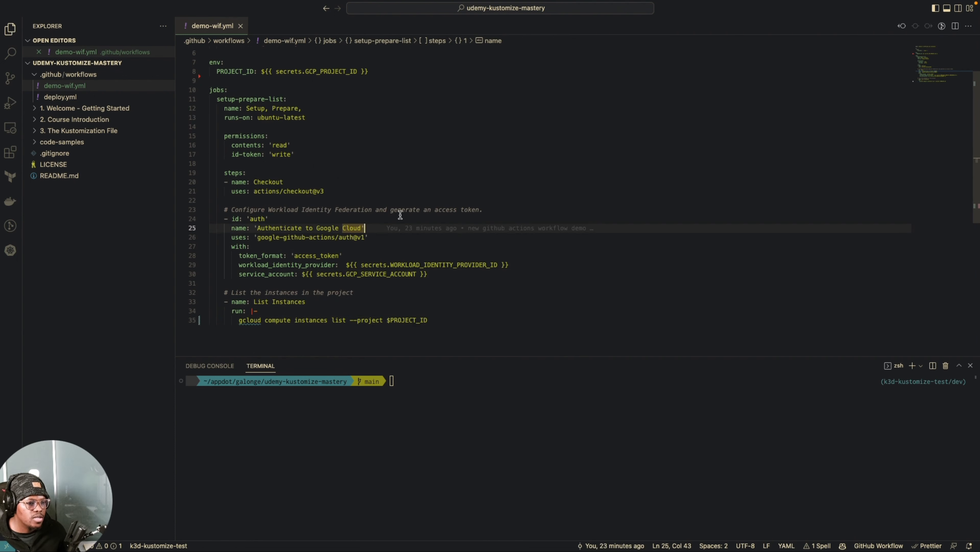
pyautogui.scroll(3, 398, 164)
# Step: Run git status in the terminal, stage all changes with git add . and clear the terminal
pyautogui.click(453, 406)
pyautogui.write('git status')
pyautogui.press('Return')
pyautogui.write('git add .')
pyautogui.press('Return')
pyautogui.write('clear')
pyautogui.press('Return')
# Step: Commit the staged workflow change with the message "gcp resource list workflow demo"
pyautogui.write('gi')
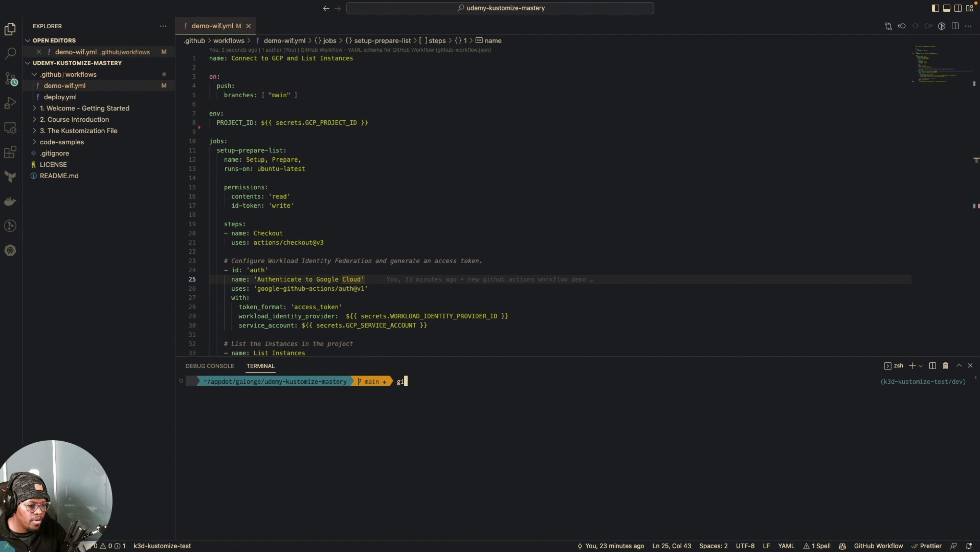
pyautogui.write('t commit -m "')
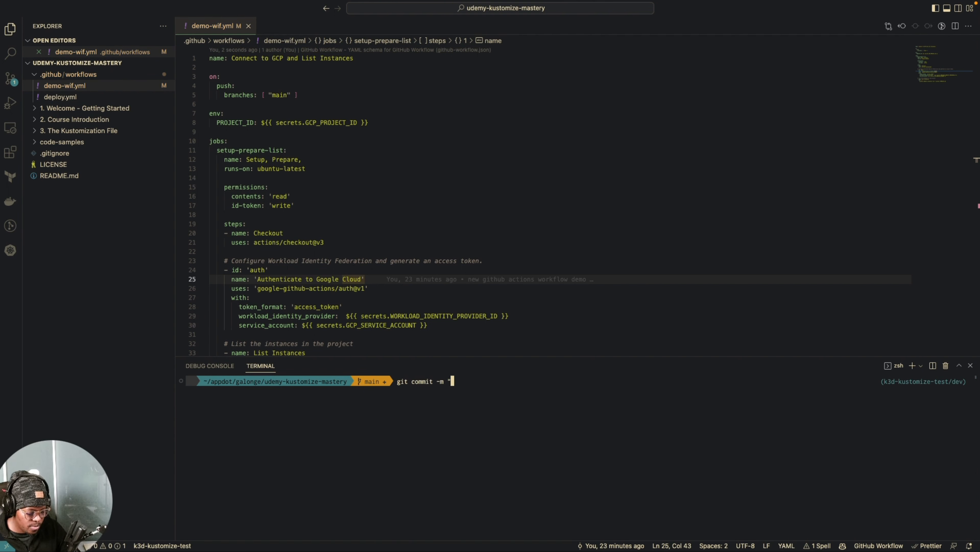
pyautogui.write('update')
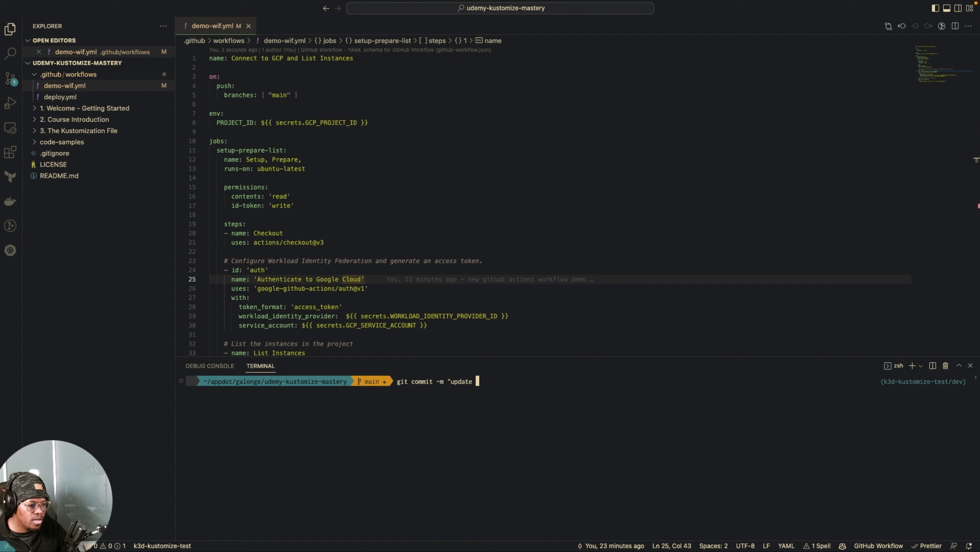
pyautogui.press('BackSpace')
pyautogui.press('BackSpace')
pyautogui.press('BackSpace')
pyautogui.press('BackSpace')
pyautogui.press('BackSpace')
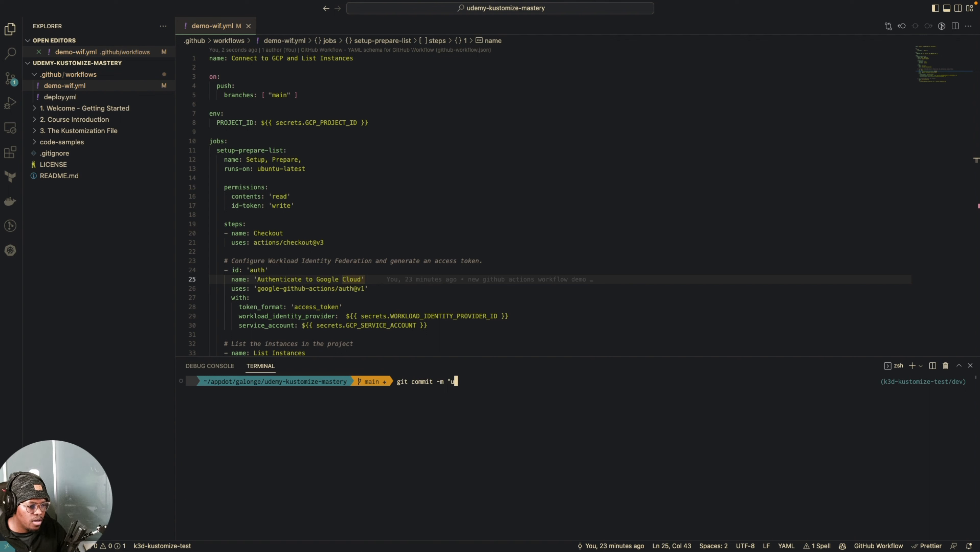
pyautogui.write('gcp ')
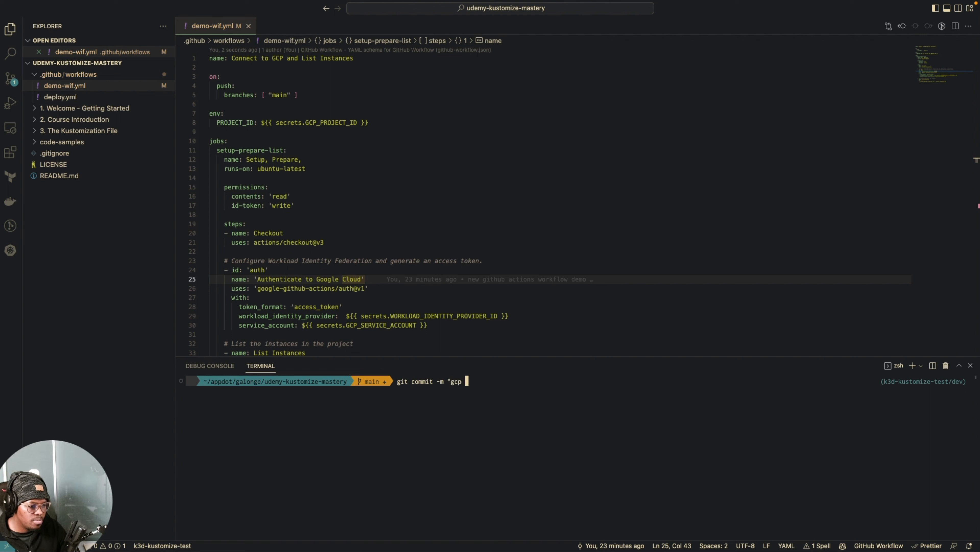
pyautogui.write('resource list workflow demo"')
pyautogui.press('Return')
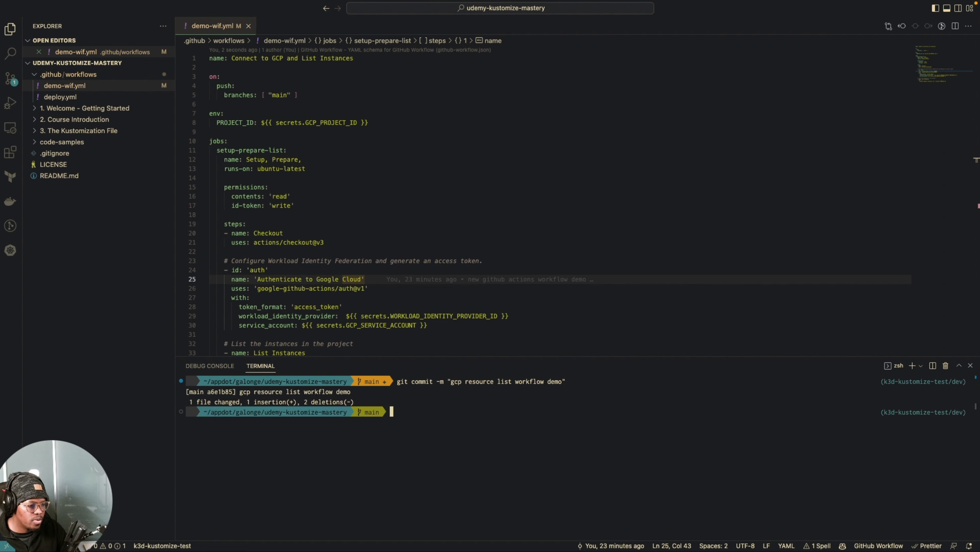
# Step: Clear the terminal and push the committed workflow change with git push origin main
pyautogui.write('clear')
pyautogui.press('Return')
pyautogui.write('git push o')
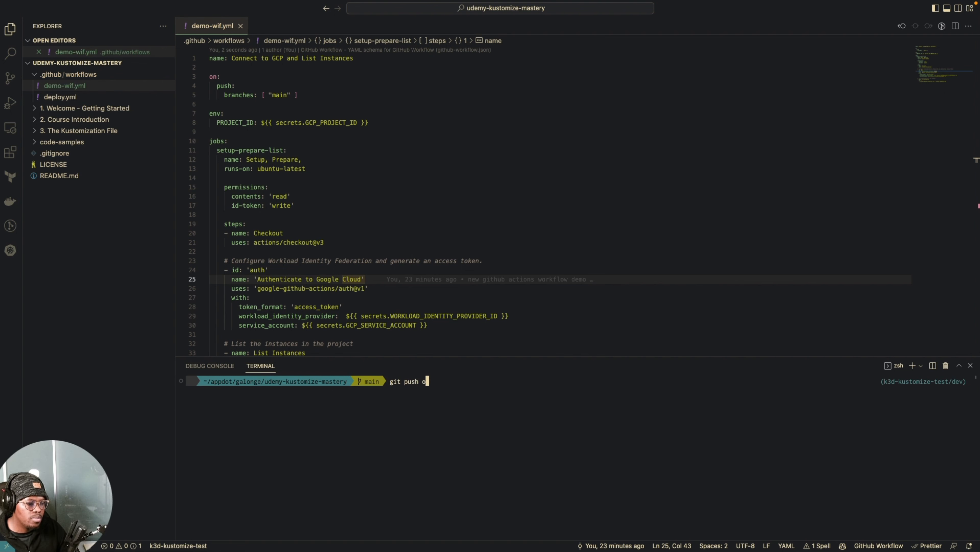
pyautogui.write('rigin main')
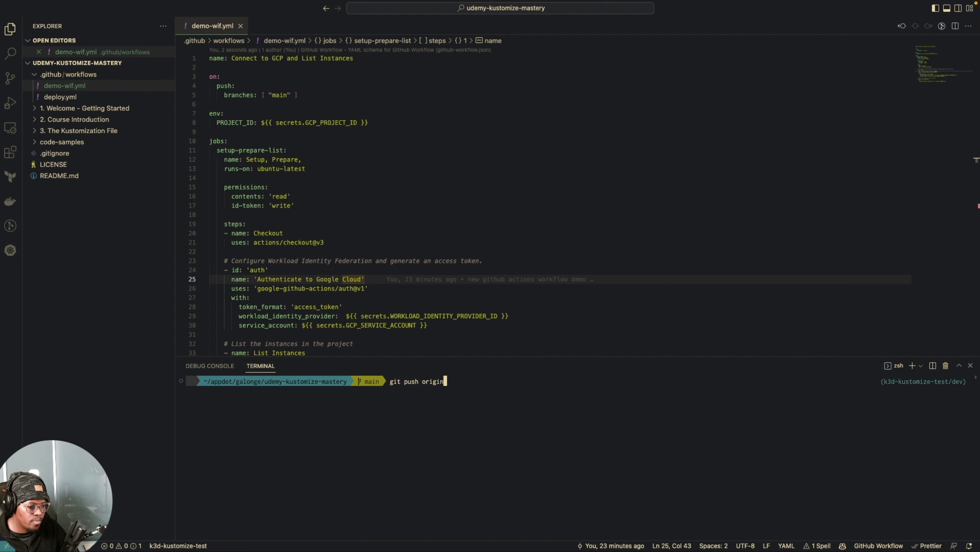
pyautogui.press('Return')
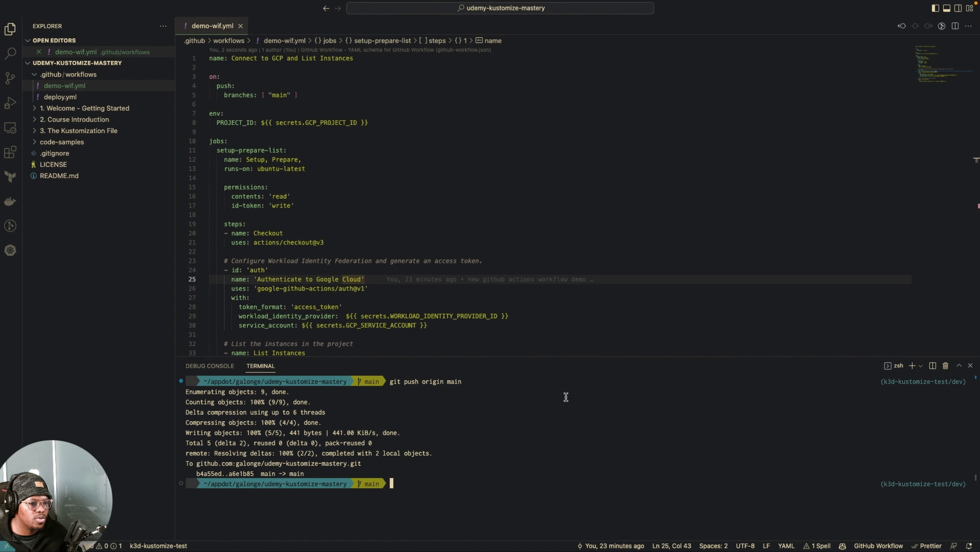
# Step: Switch to Chrome and open the "Setup, Prepare," job of the "gcp resource list workflow demo" run in the repository's Actions
pyautogui.press('super+Tab')
pyautogui.click(208, 148)
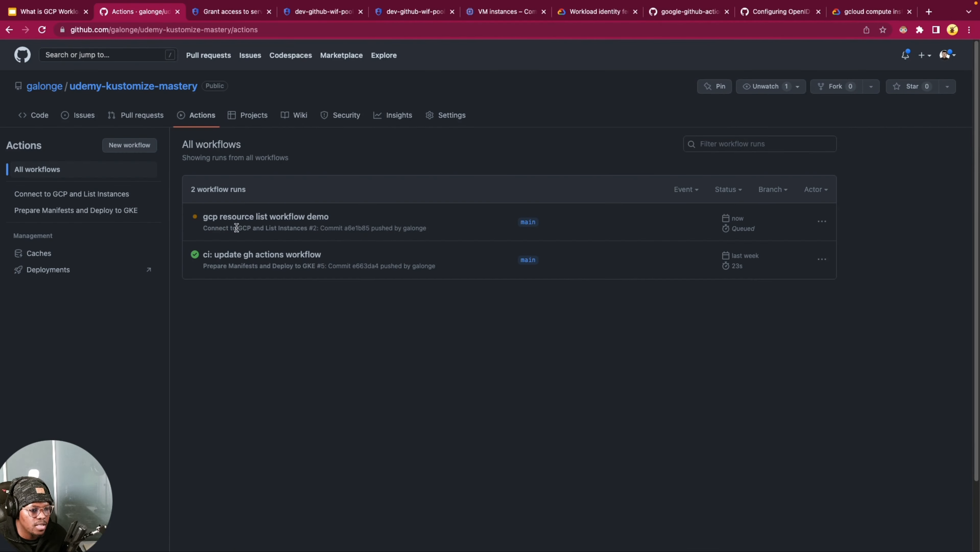
pyautogui.click(261, 217)
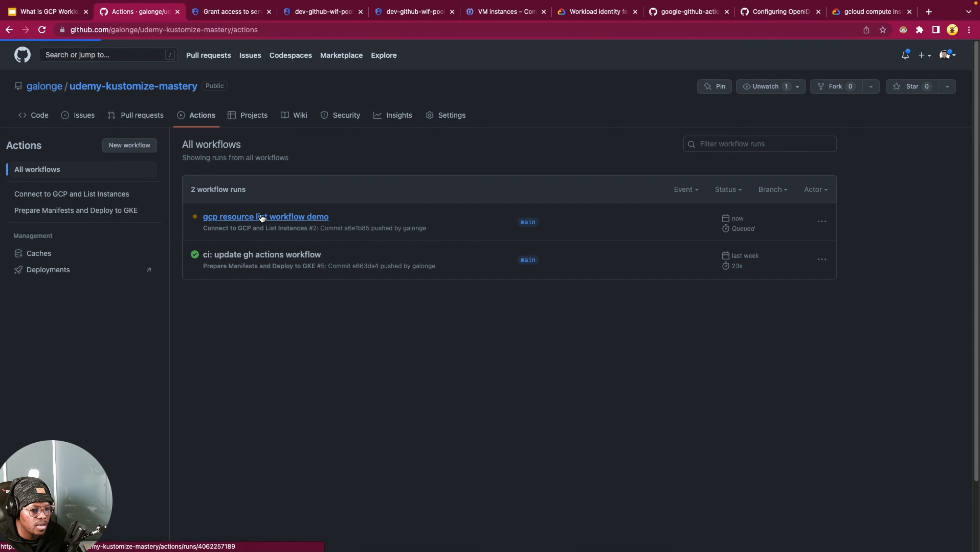
pyautogui.click(61, 233)
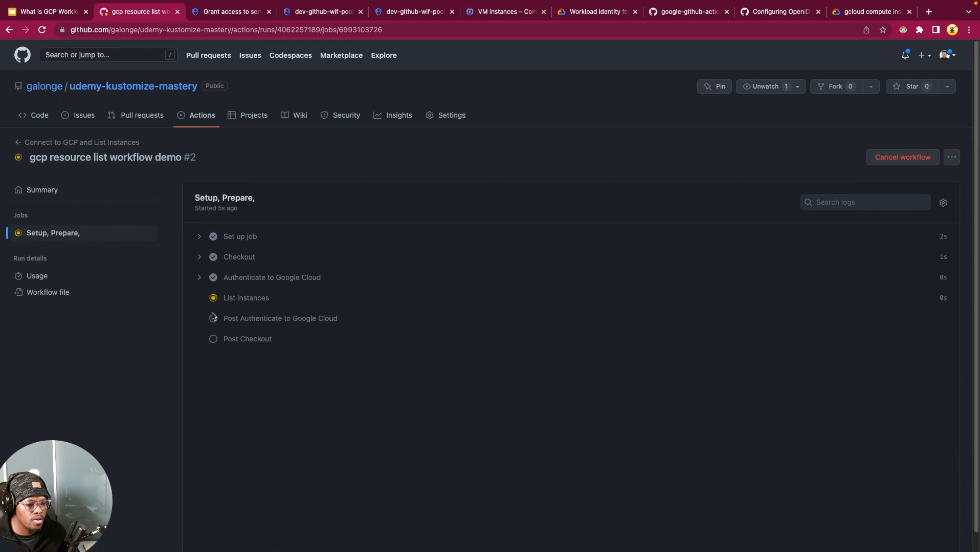
# Step: Read the Authenticate to Google Cloud log and compare the List Instances output with the VM instances page in Google Cloud
pyautogui.click(199, 277)
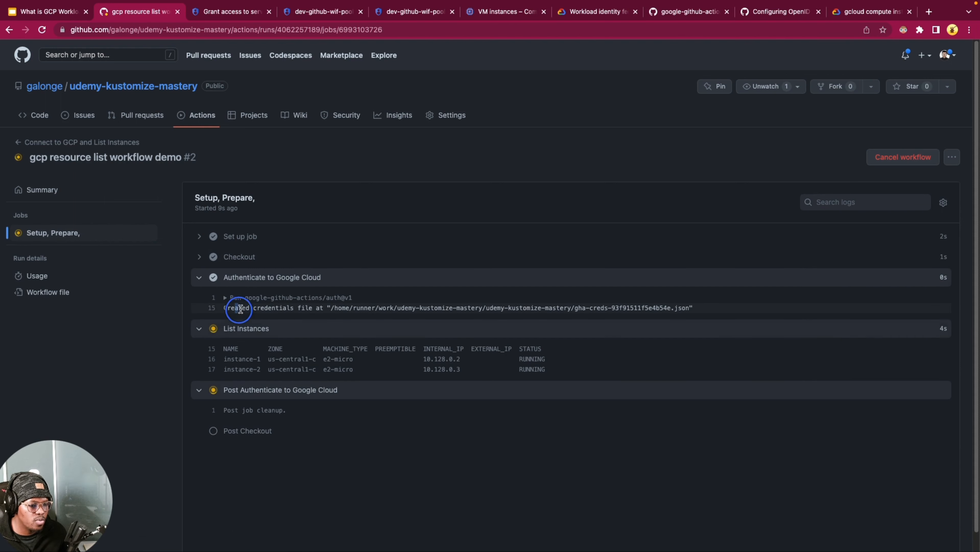
pyautogui.moveTo(236, 308); pyautogui.dragTo(331, 308)
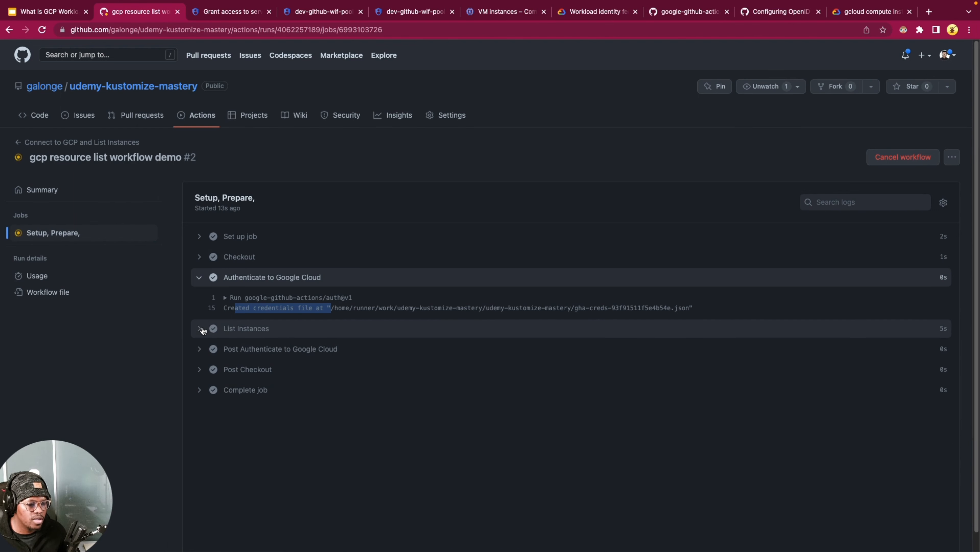
pyautogui.click(203, 329)
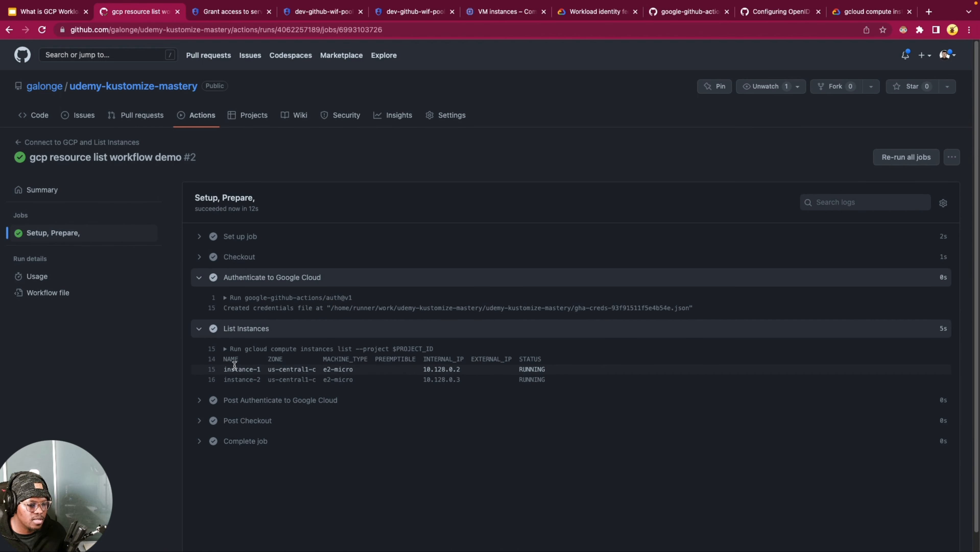
pyautogui.moveTo(227, 369); pyautogui.dragTo(408, 371)
pyautogui.click(384, 390)
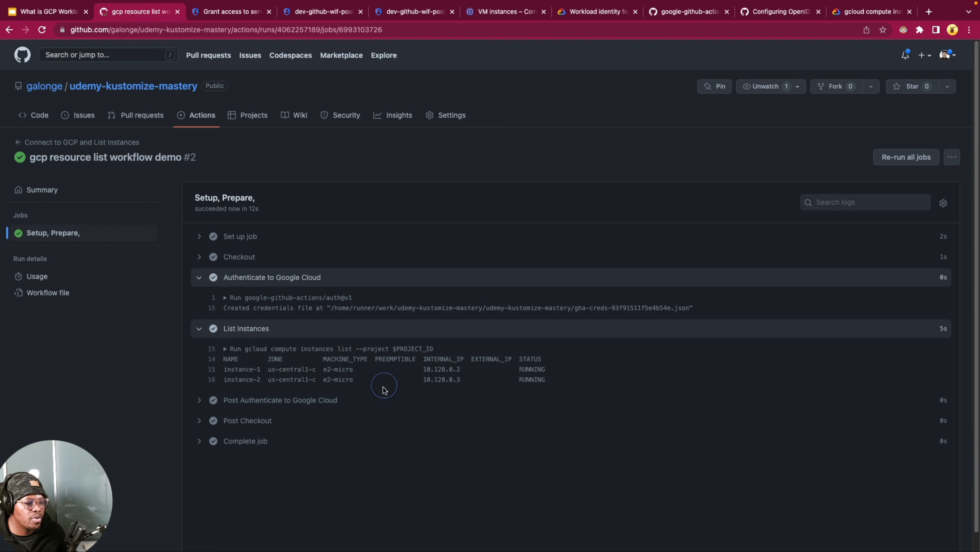
pyautogui.click(496, 21)
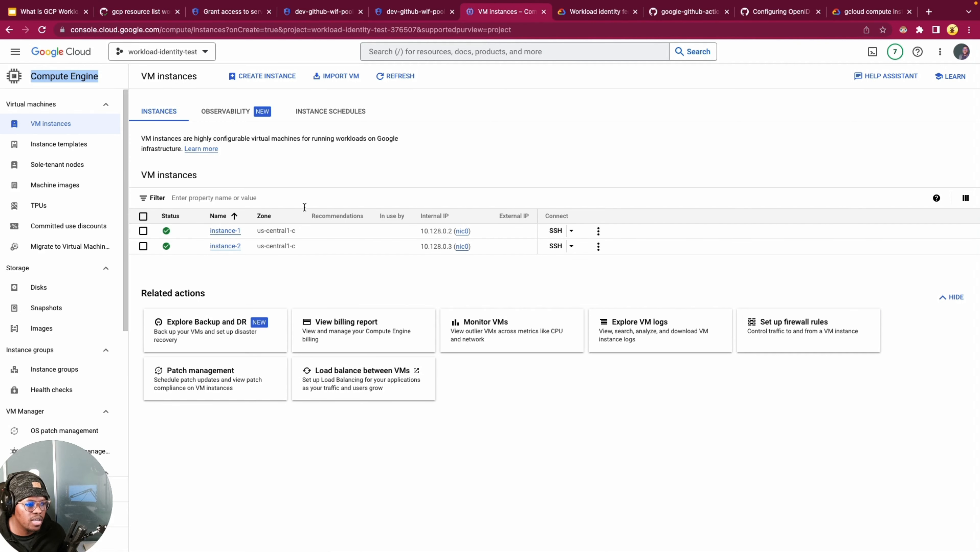
pyautogui.click(136, 12)
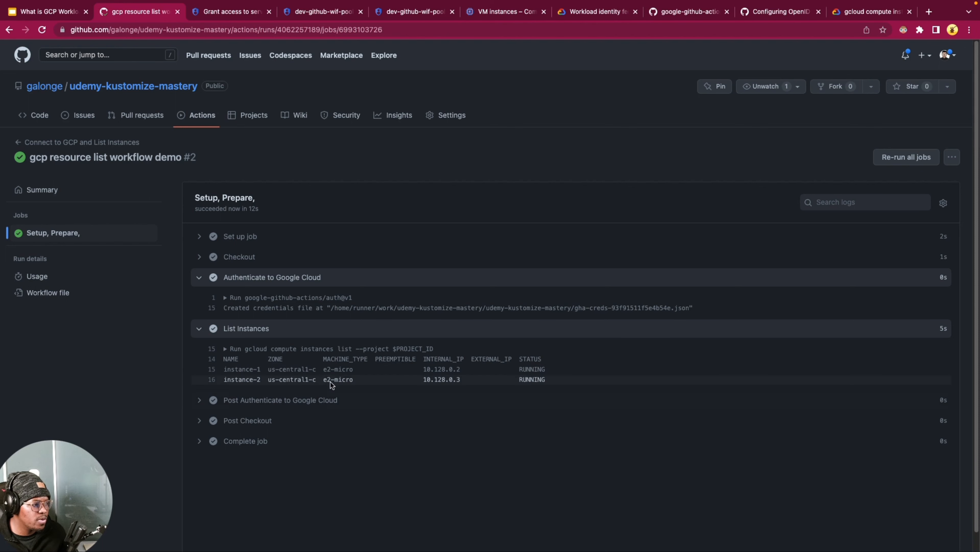
# Step: Inspect the Post Authenticate to Google Cloud and Post Checkout logs, and collapse all expanded log sections of the job
pyautogui.click(199, 400)
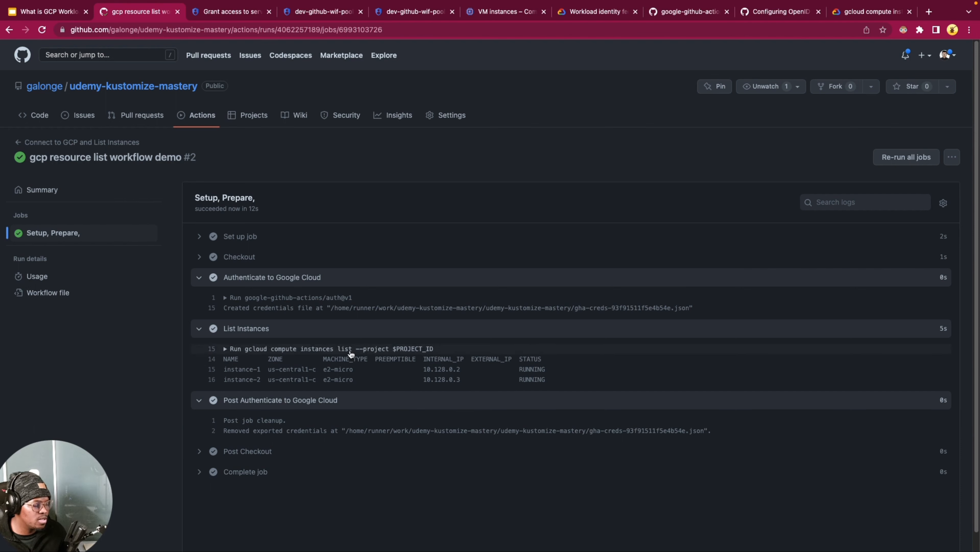
pyautogui.click(199, 451)
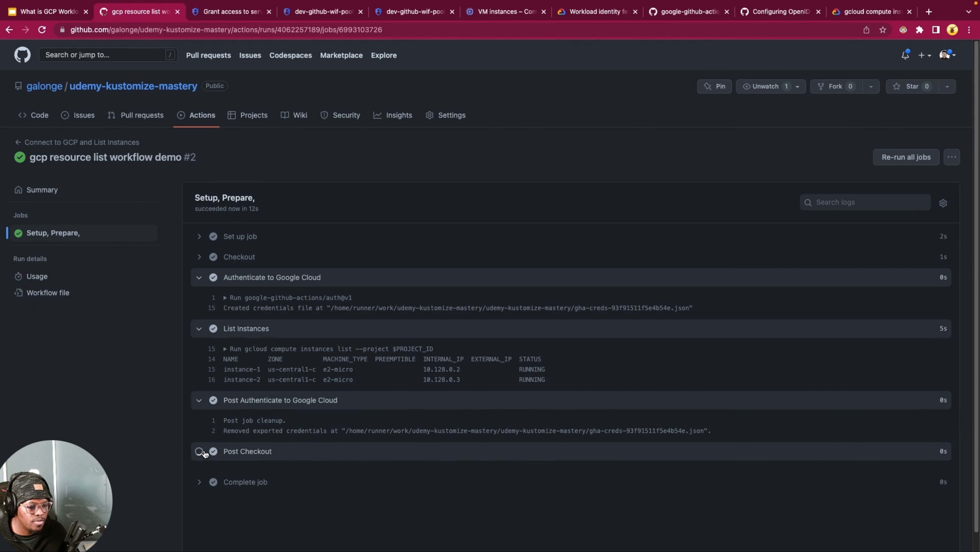
pyautogui.click(199, 451)
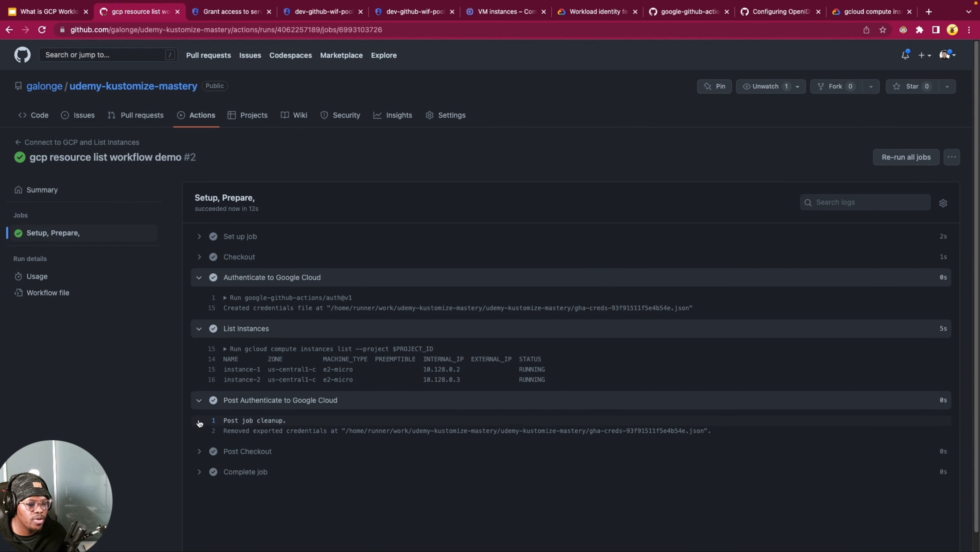
pyautogui.click(199, 400)
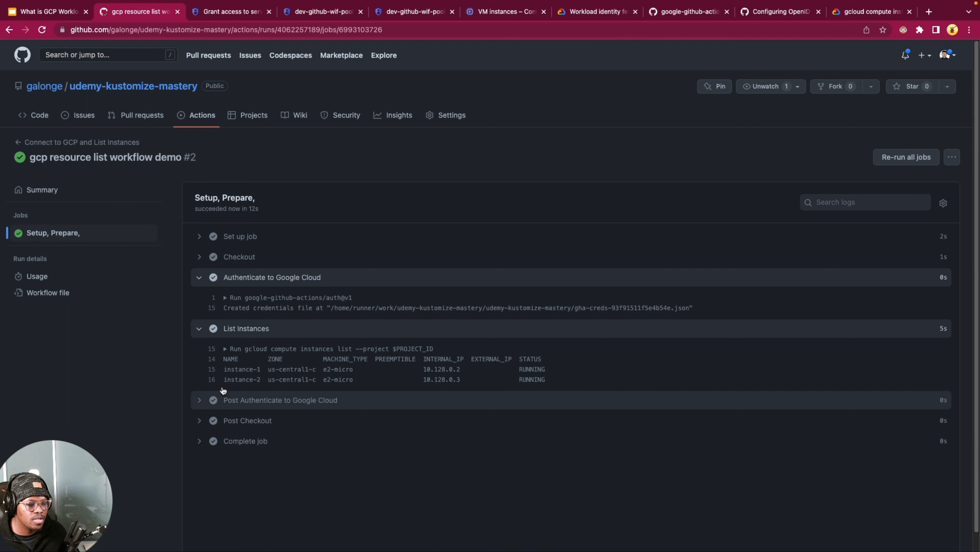
pyautogui.click(199, 329)
pyautogui.click(199, 278)
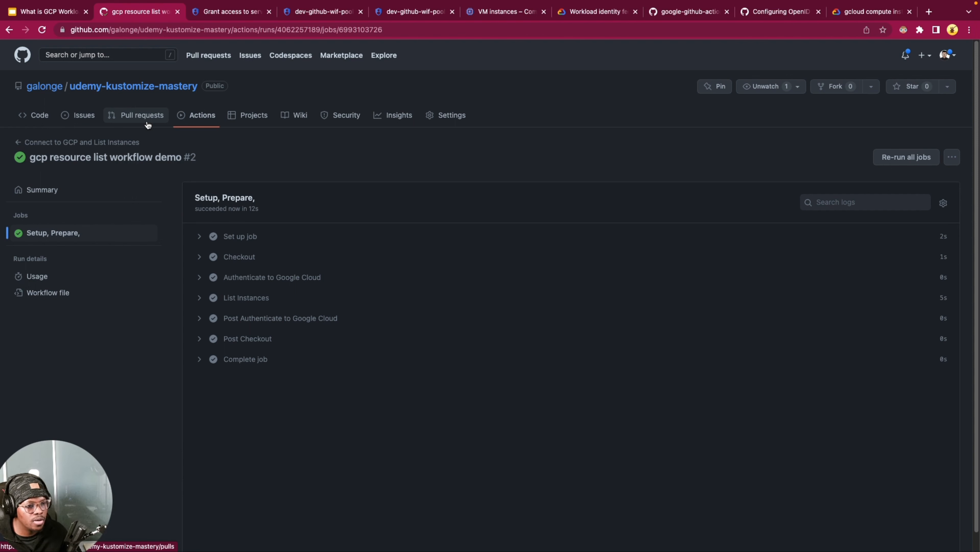
# Step: Open the code page of the udemy-kustomize-mastery repository and look over its file list and README
pyautogui.click(42, 123)
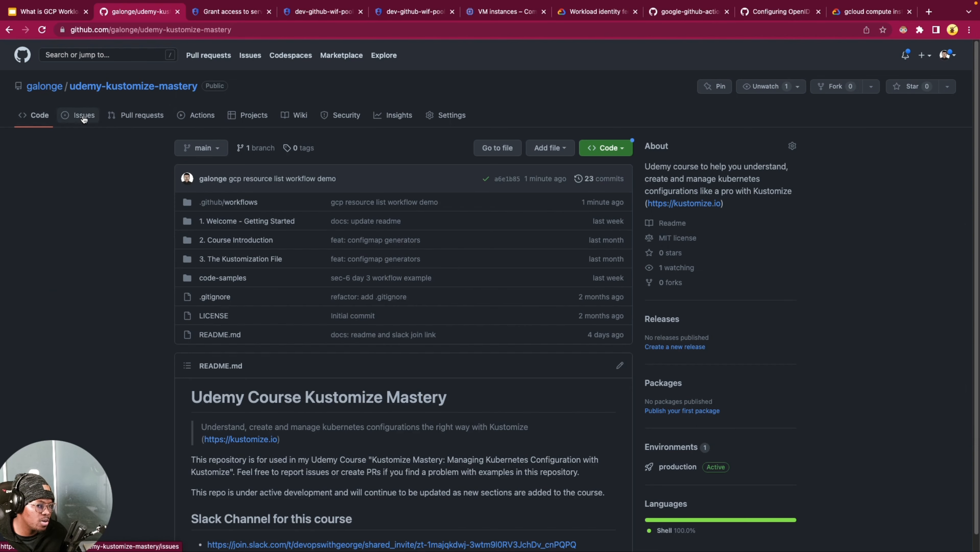
pyautogui.scroll(-1, 81, 361)
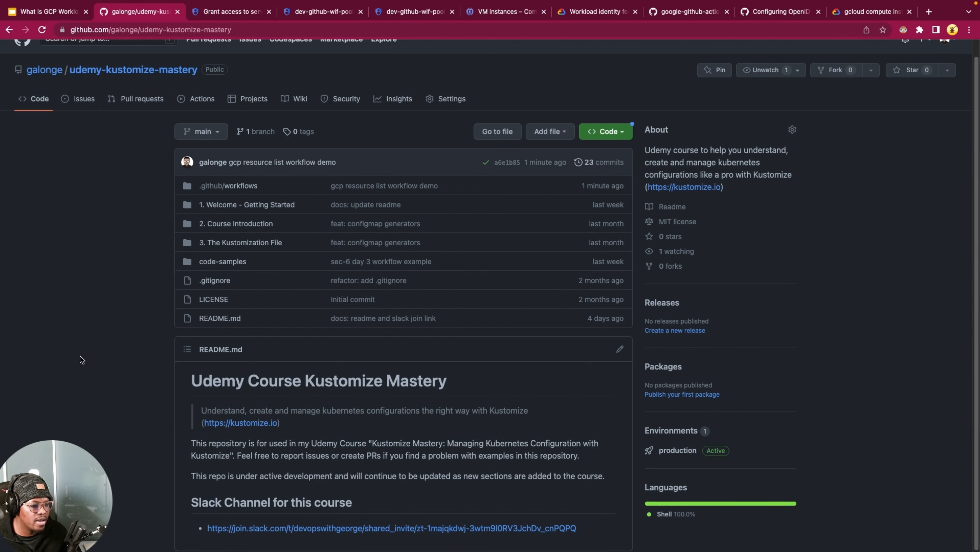
pyautogui.scroll(1, 86, 348)
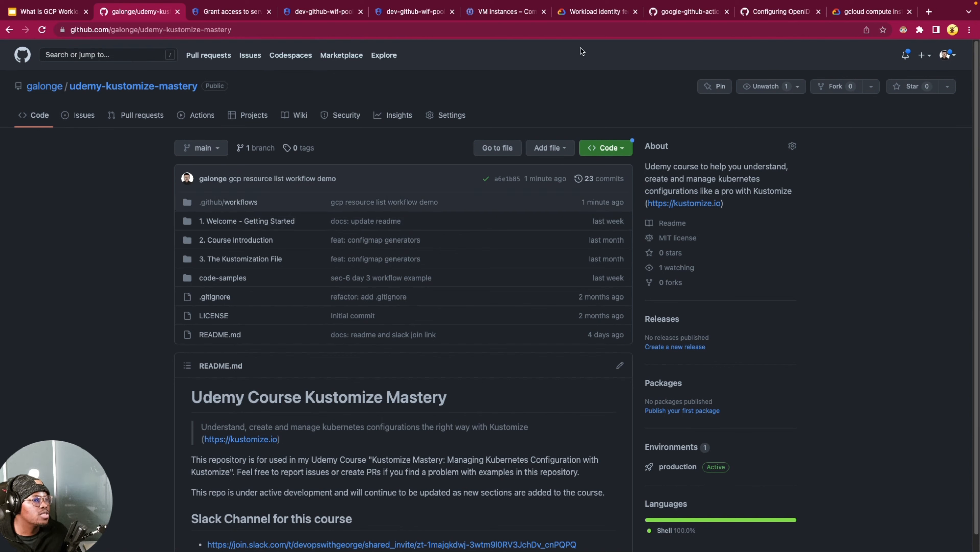